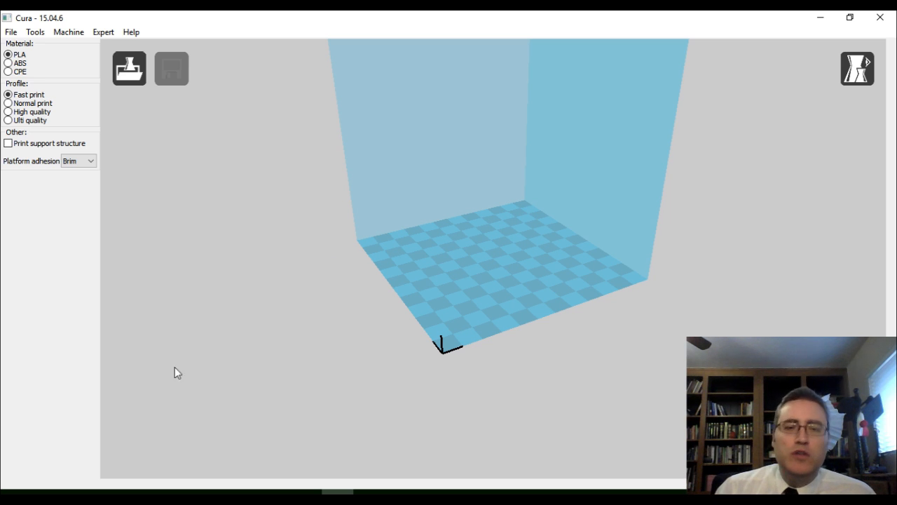
Launch Cura 15.04.6 from the list of installed programs
left_click(15, 492)
scroll(161, 351, "down", 4)
scroll(161, 350, "down", 9)
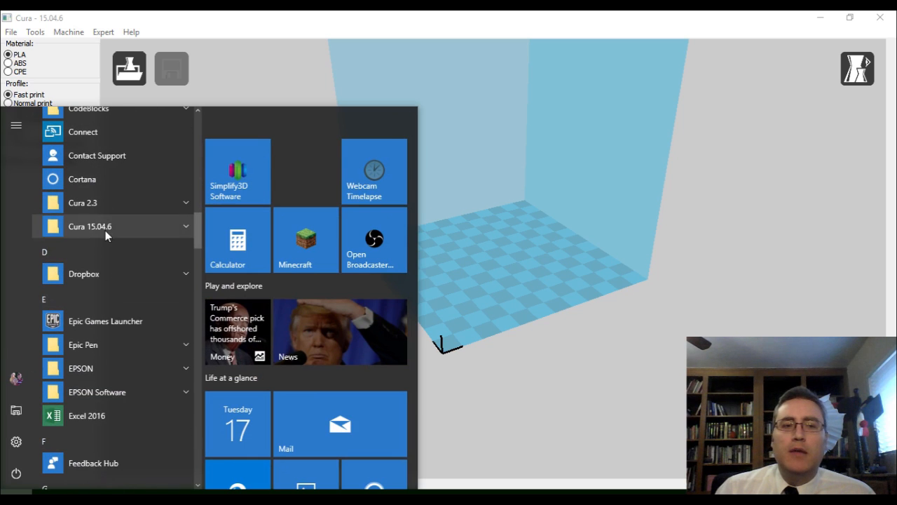
left_click(105, 227)
left_click(105, 251)
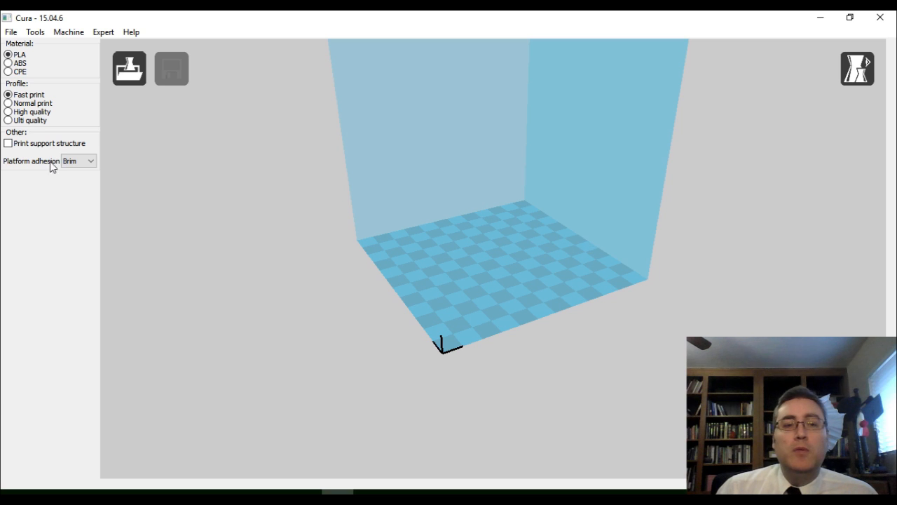
Review the Mp Select Mini machine settings and the machine types offered by the new machine wizard, without adding a machine
left_click(11, 31)
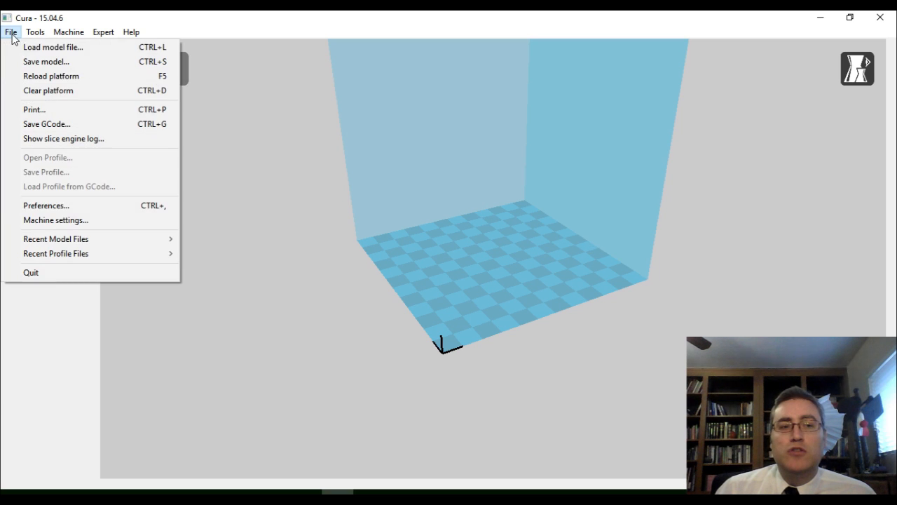
left_click(61, 221)
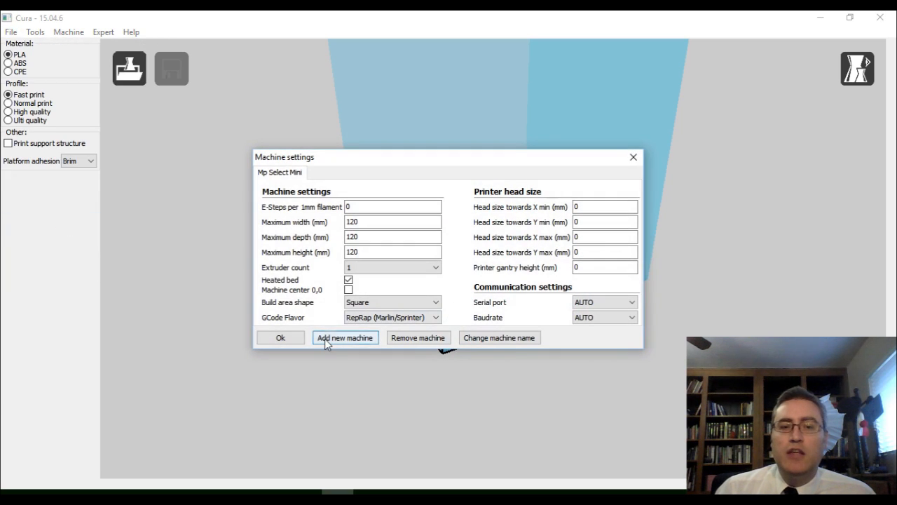
left_click(324, 339)
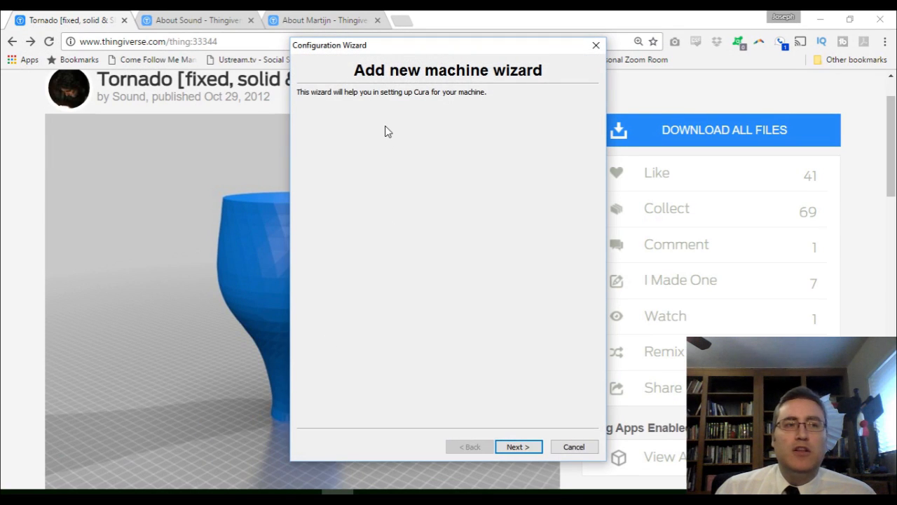
left_click(522, 446)
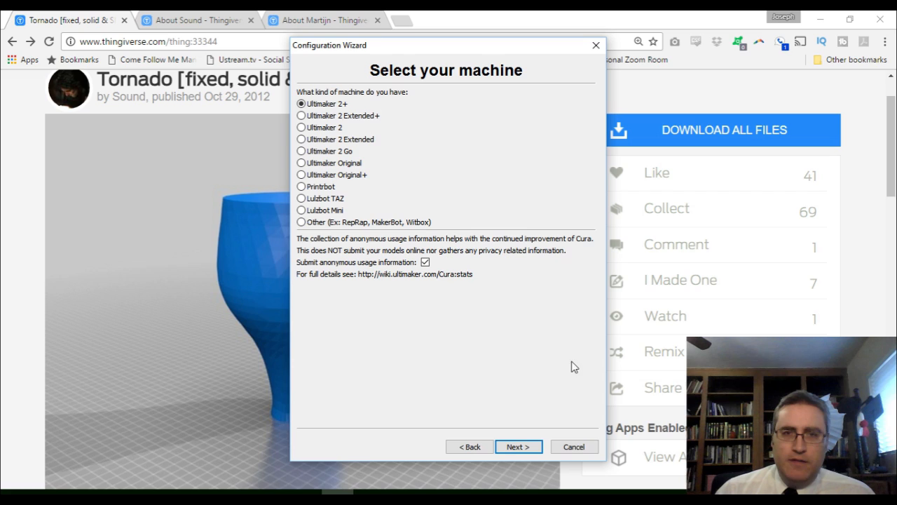
left_click(575, 447)
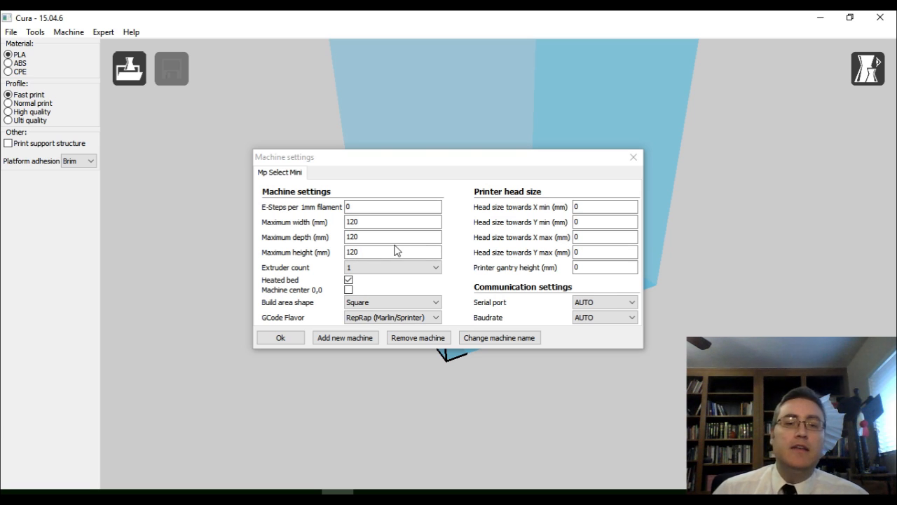
mouse_move(416, 317)
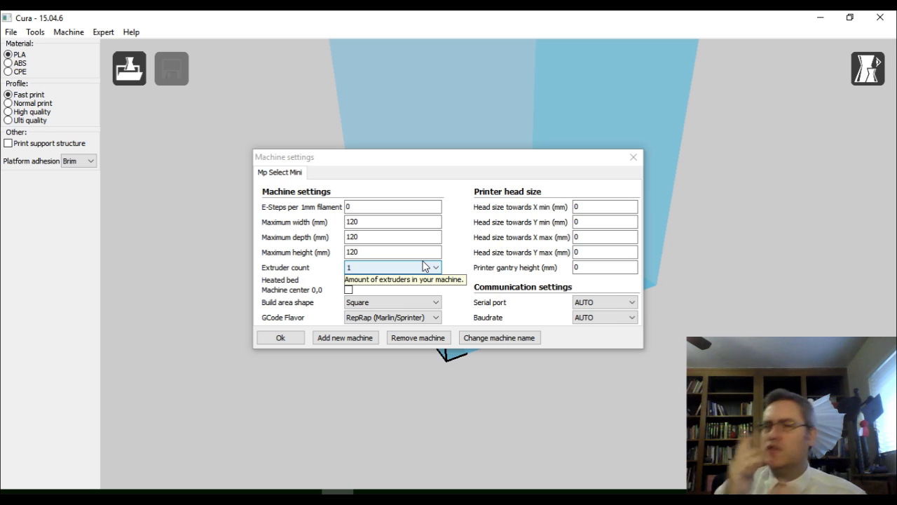
left_click(635, 159)
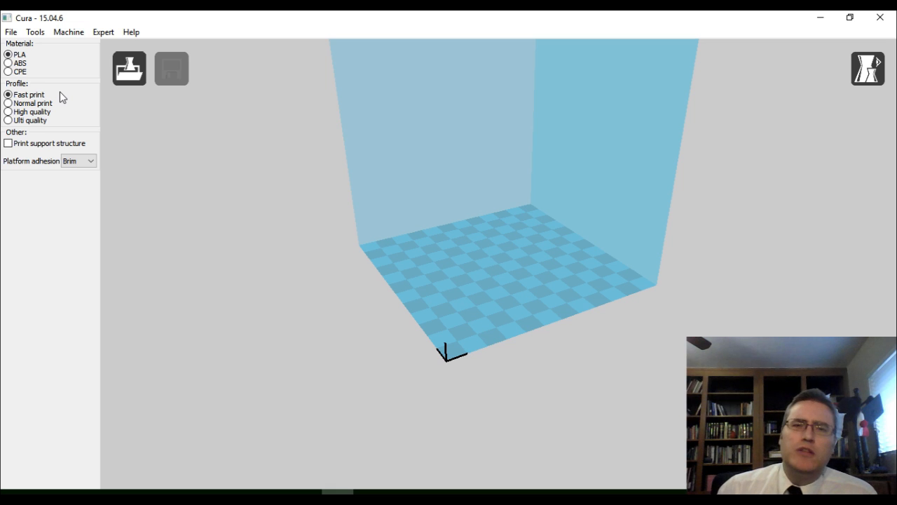
scroll(318, 182, "down", 2)
mouse_move(326, 164)
right_mouse_down()
mouse_move(318, 186)
mouse_move(323, 164)
right_mouse_up()
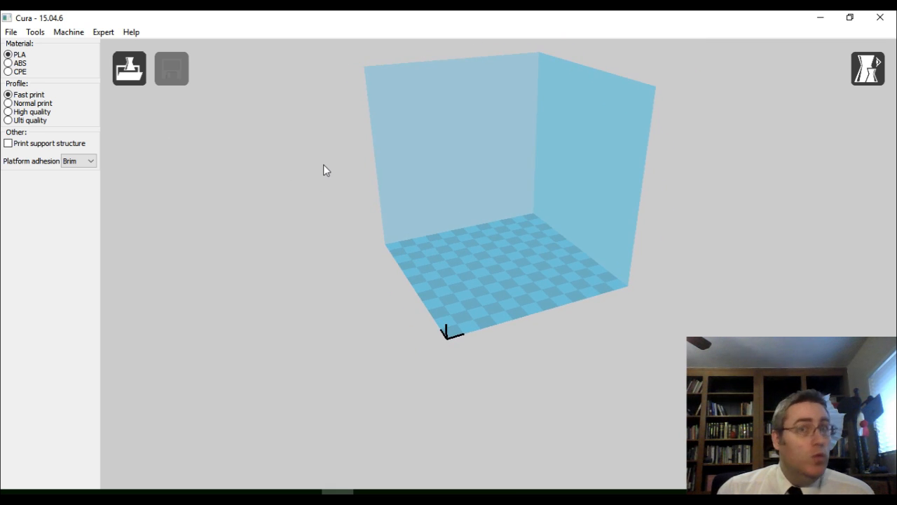
Switch to Chrome to examine the Tornado vase model and the two designer profiles on Thingiverse, and return to Cura
mouse_move(209, 490)
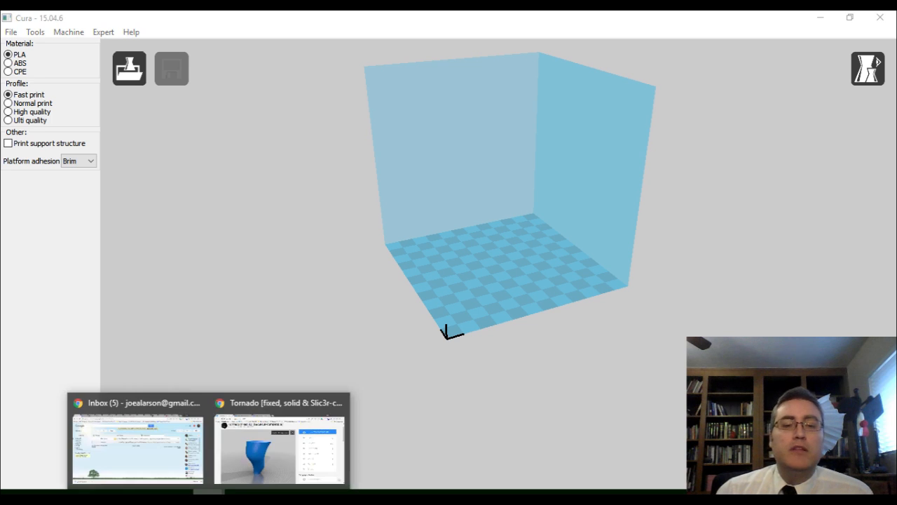
left_click(254, 435)
scroll(288, 190, "up", 1)
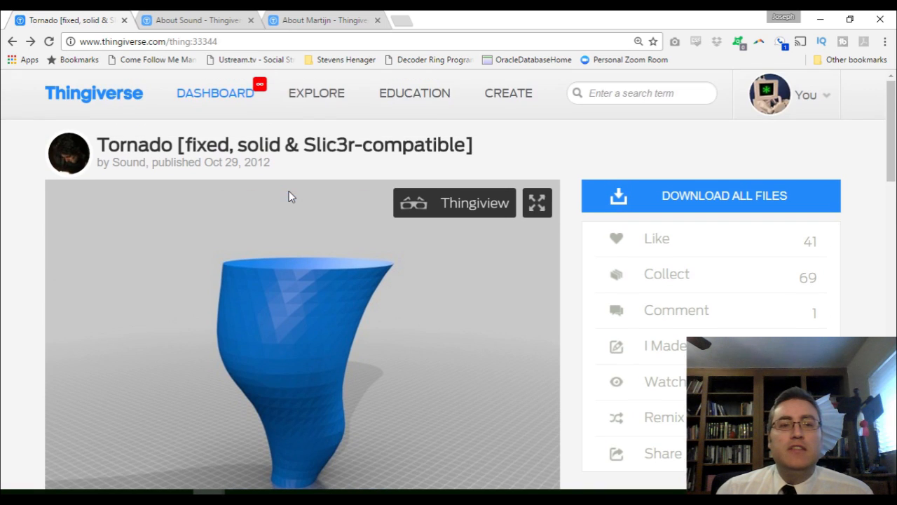
scroll(244, 190, "down", 1)
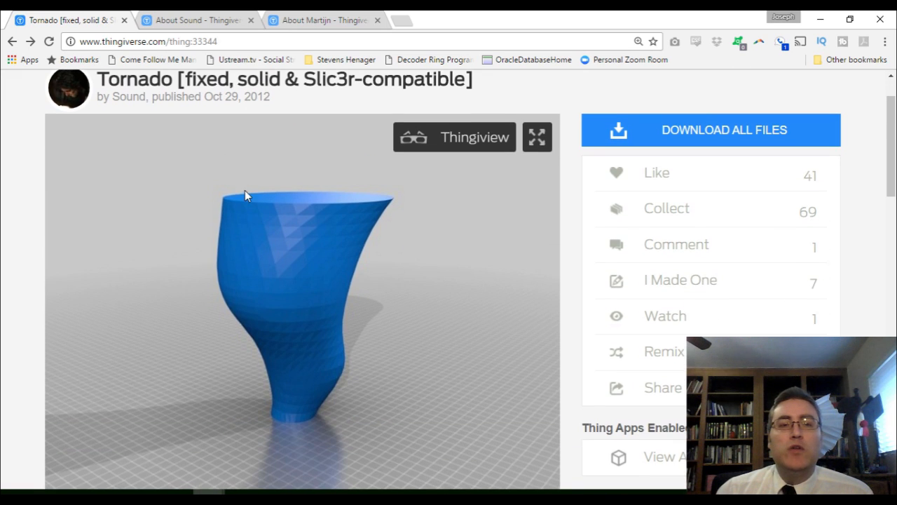
left_click(309, 21)
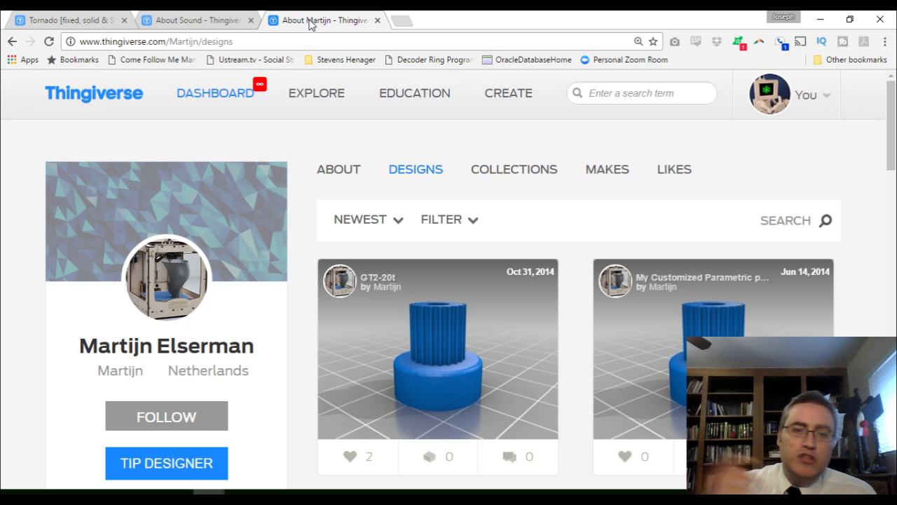
left_click(160, 25)
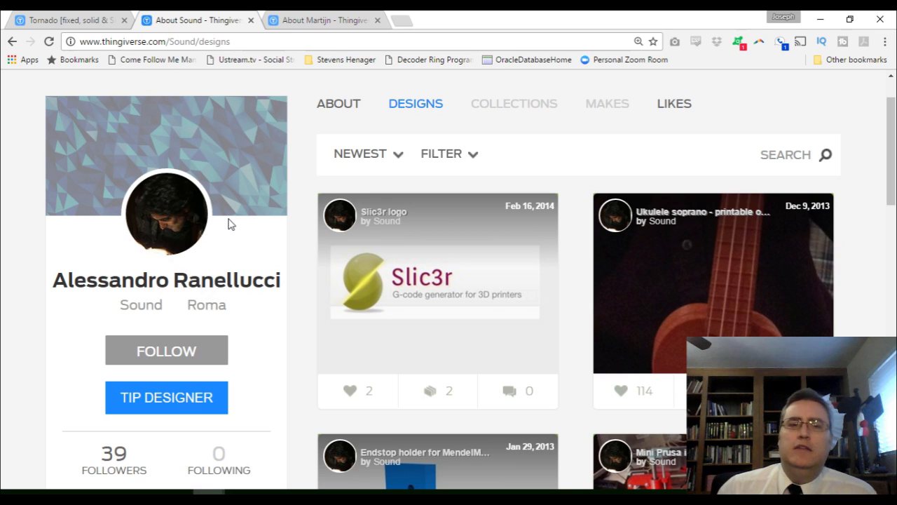
left_click(70, 20)
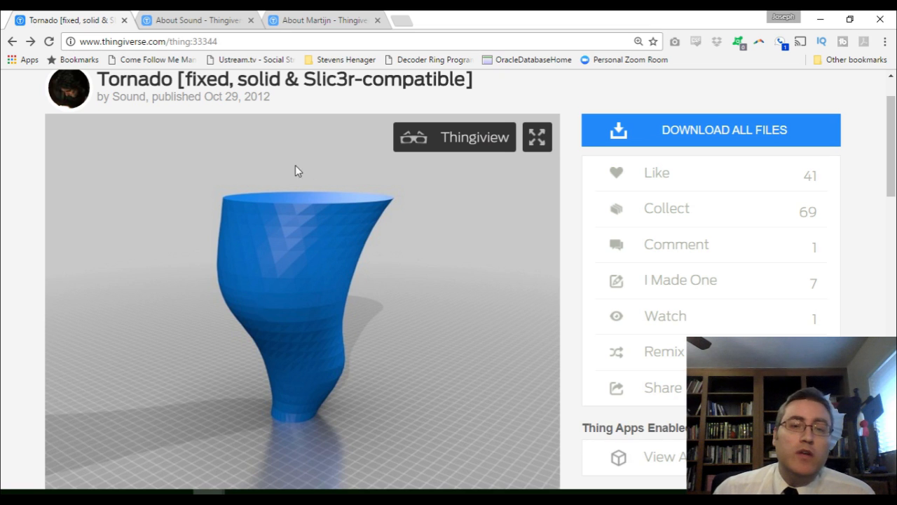
scroll(364, 309, "down", 3)
scroll(367, 301, "up", 3)
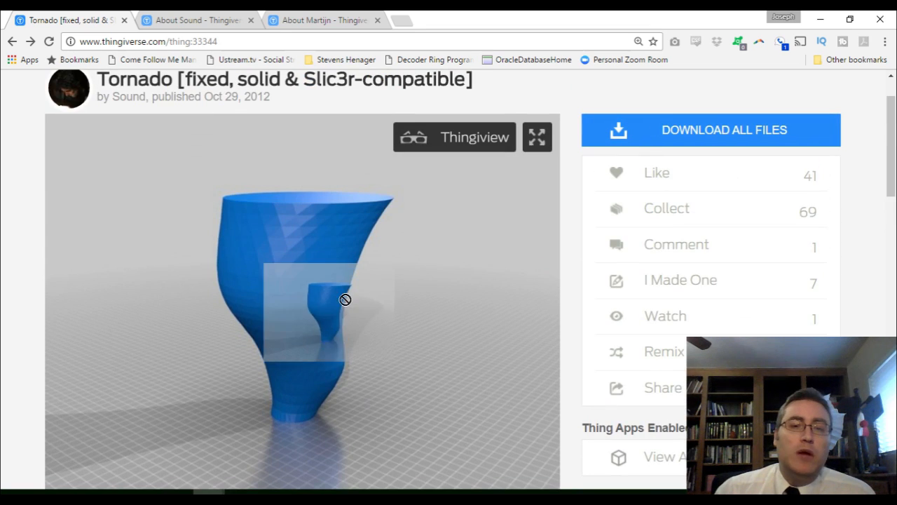
scroll(378, 288, "down", 1)
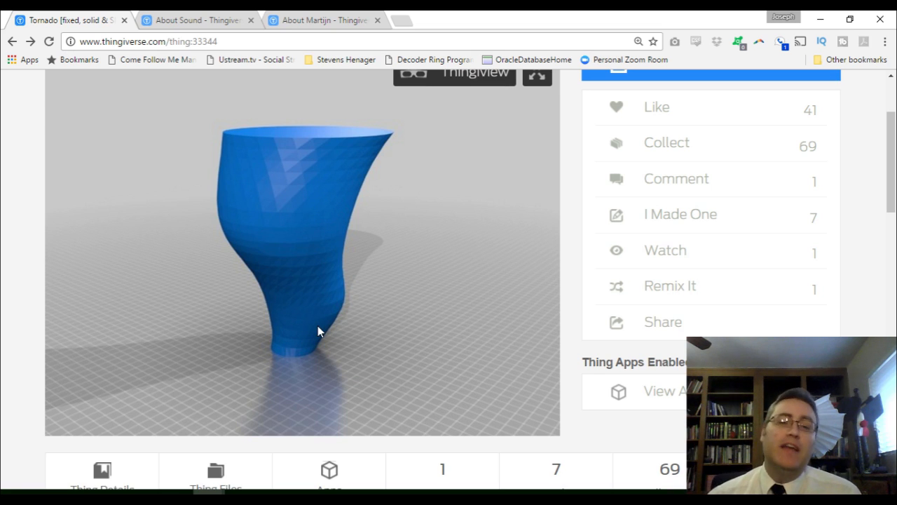
left_click(337, 492)
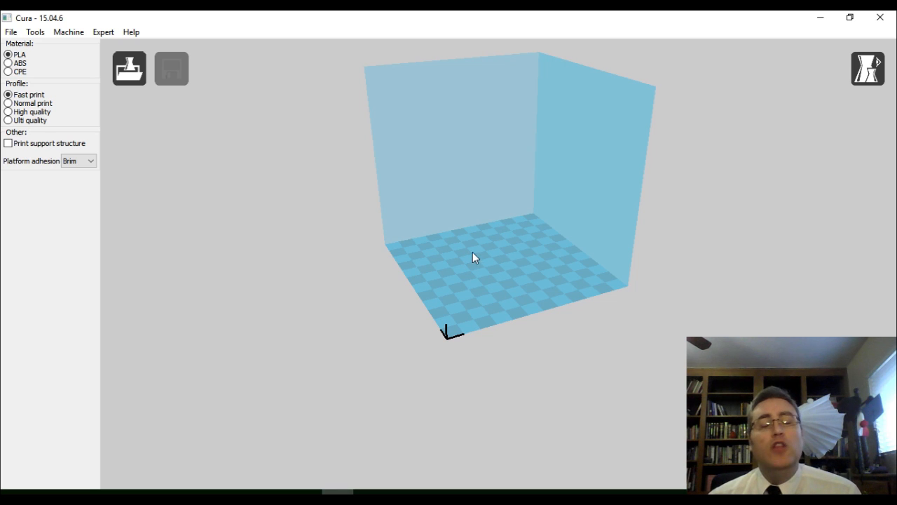
left_click(12, 33)
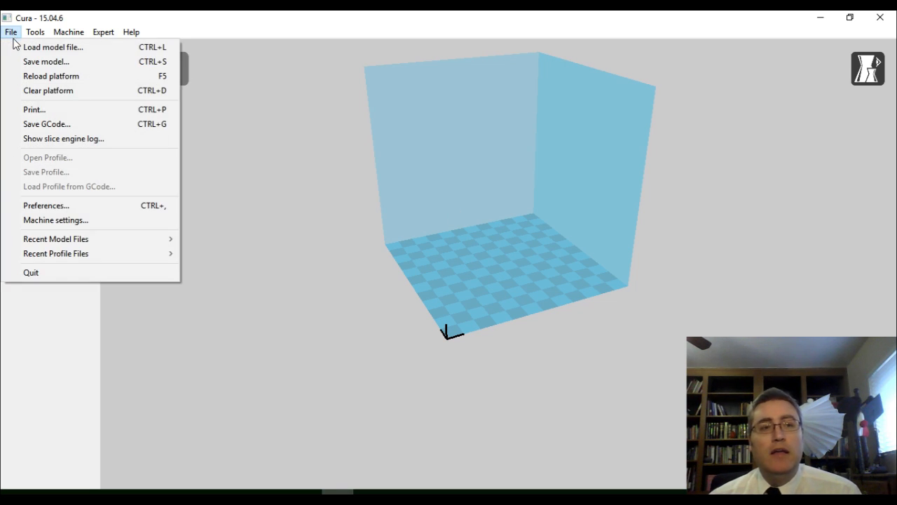
left_click(27, 51)
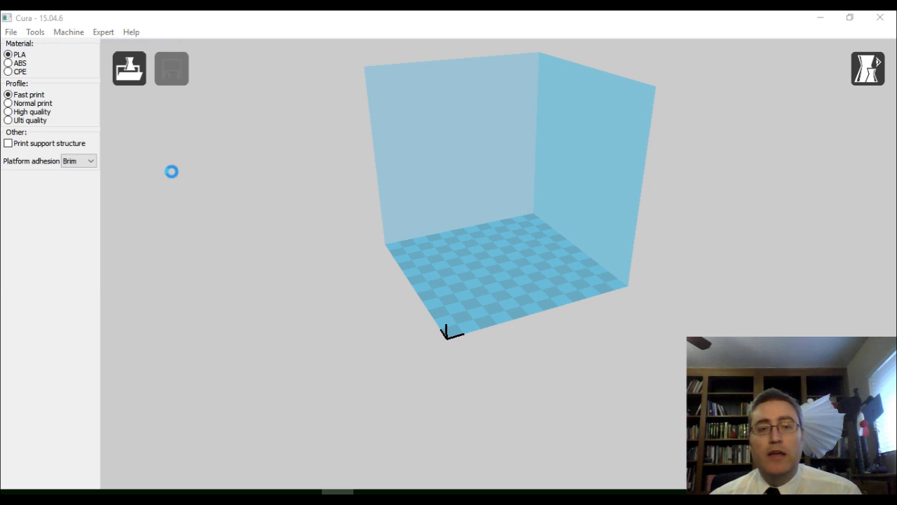
scroll(502, 326, "down", 1)
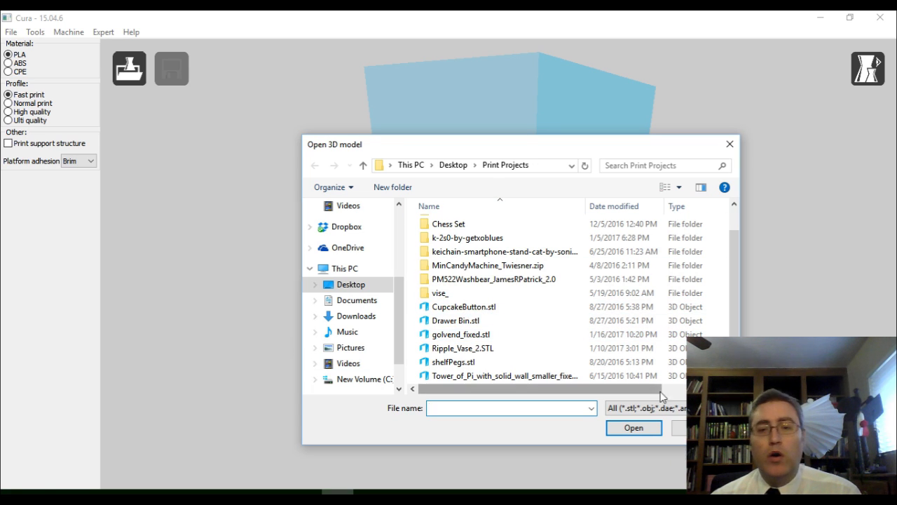
left_click(680, 428)
Load golvend_fixed.stl onto the platform from the Print Projects folder in File Explorer
mouse_move(143, 493)
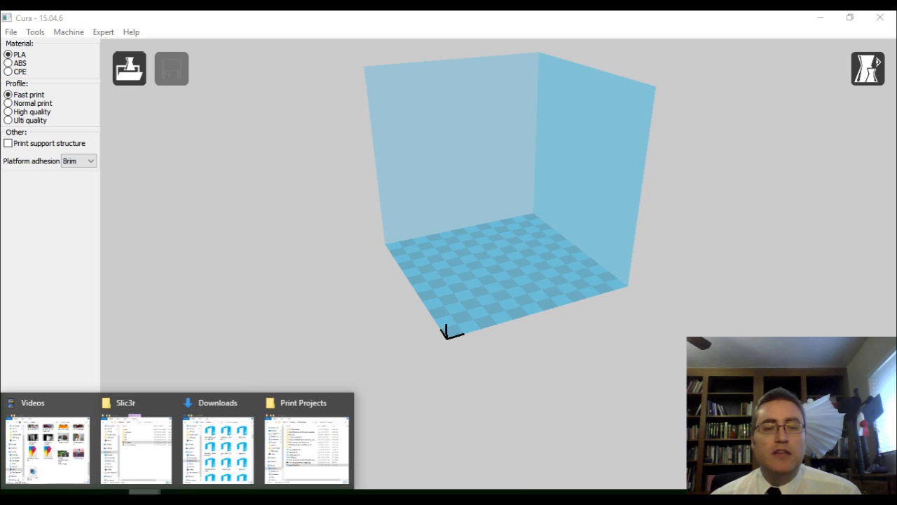
left_click(308, 442)
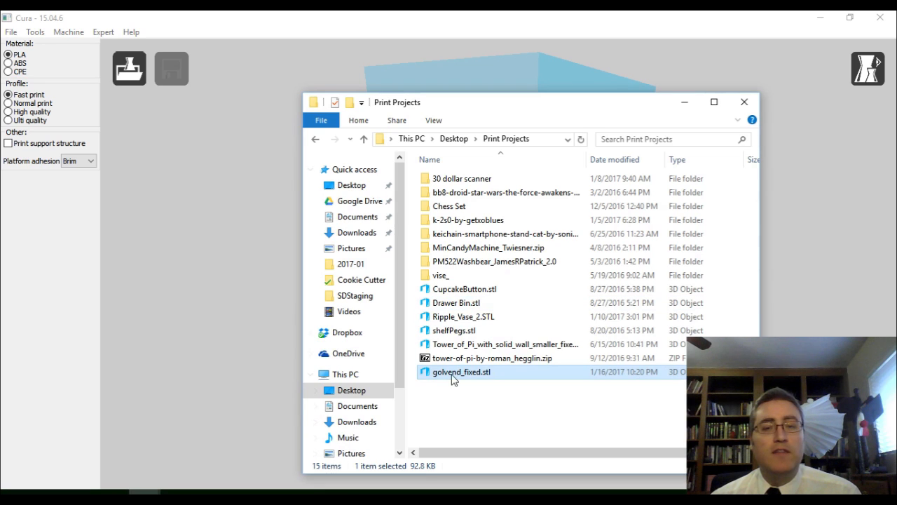
left_click_drag(249, 384, 198, 372)
left_click(202, 274)
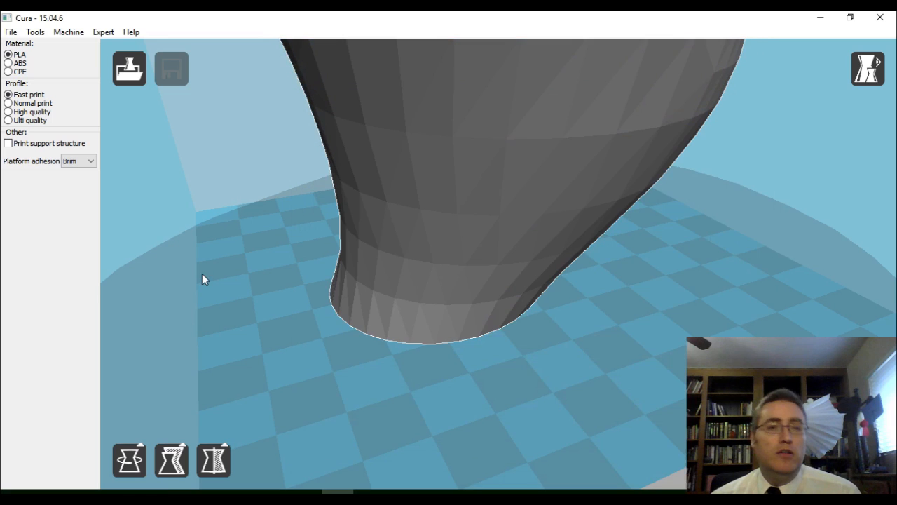
left_click(211, 263)
scroll(214, 263, "down", 9)
scroll(216, 263, "down", 3)
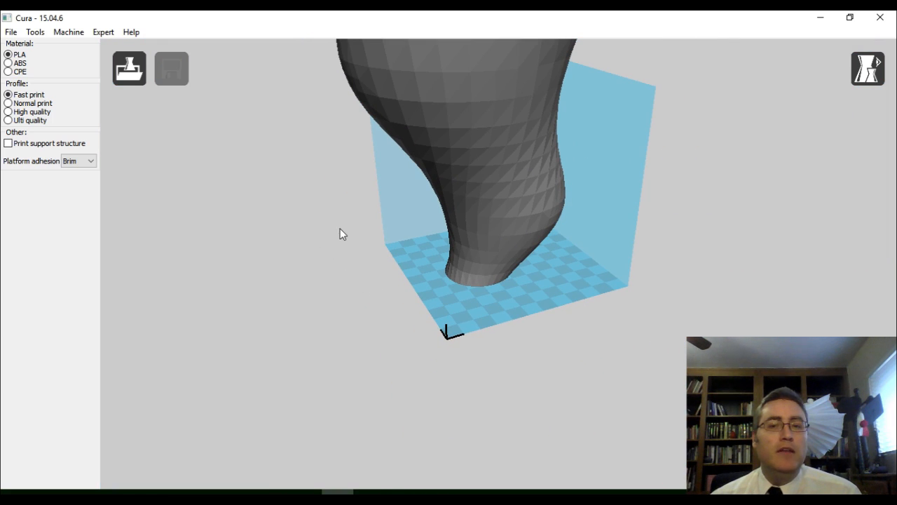
mouse_move(341, 229)
right_mouse_down()
mouse_move(356, 222)
mouse_move(357, 250)
mouse_move(308, 197)
mouse_move(336, 181)
mouse_move(346, 212)
right_mouse_up()
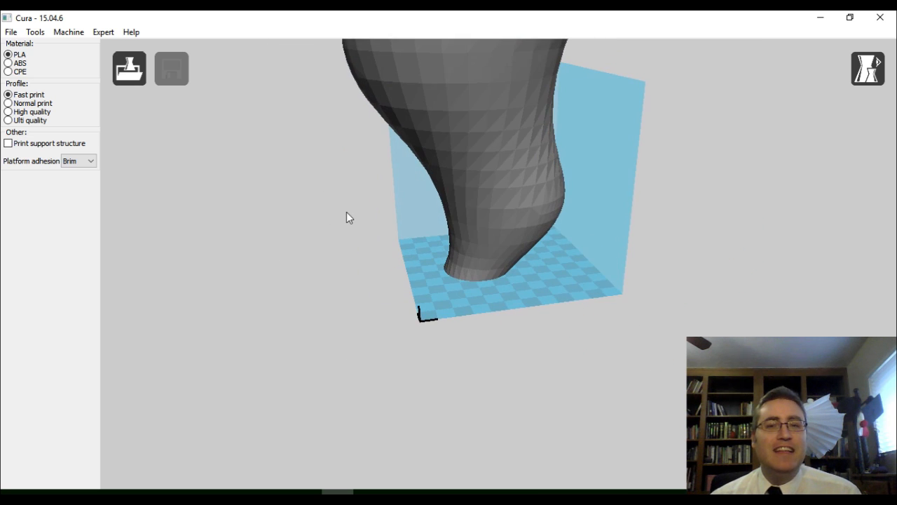
Shift the vase slightly across the platform and scale it to the maximum size that fits the build volume
left_click(476, 214)
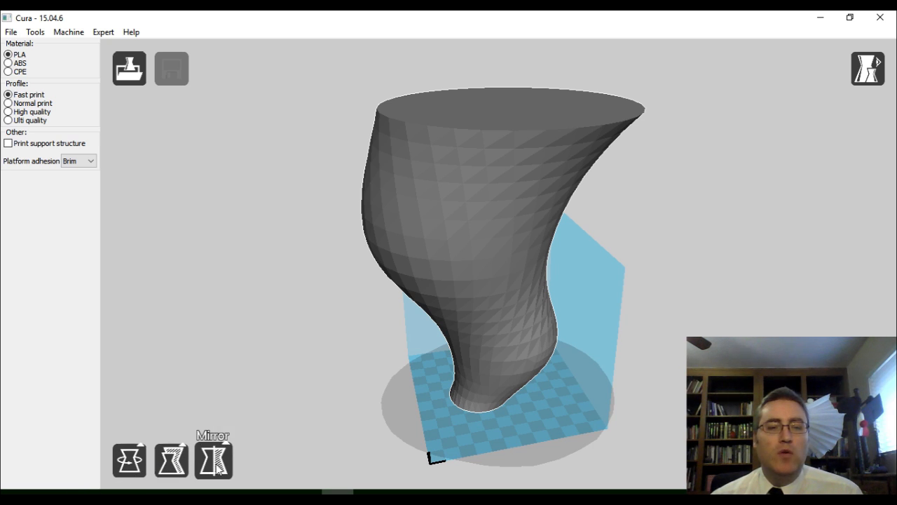
left_click_drag(471, 393, 488, 382)
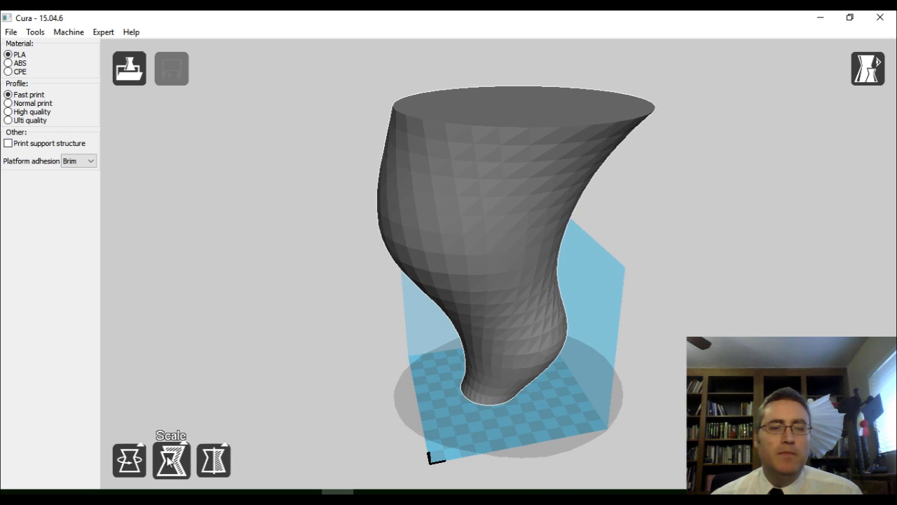
left_click(169, 462)
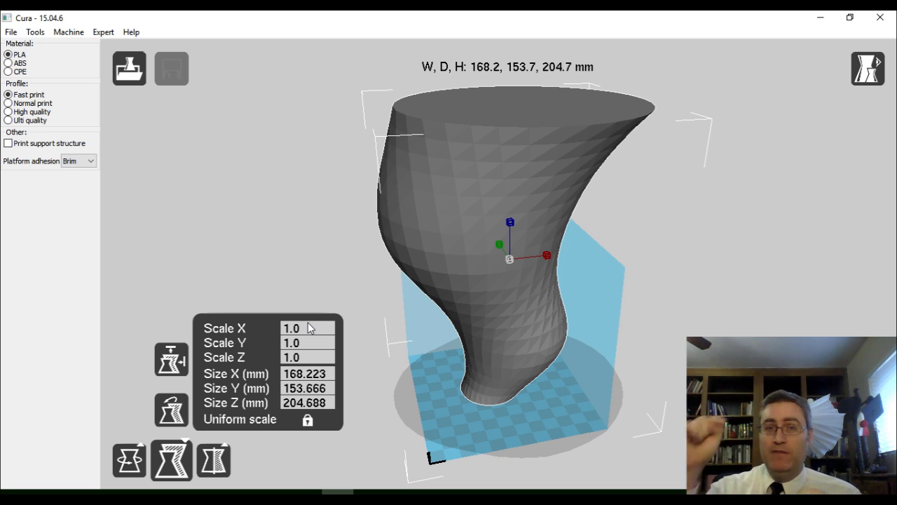
left_click(180, 359)
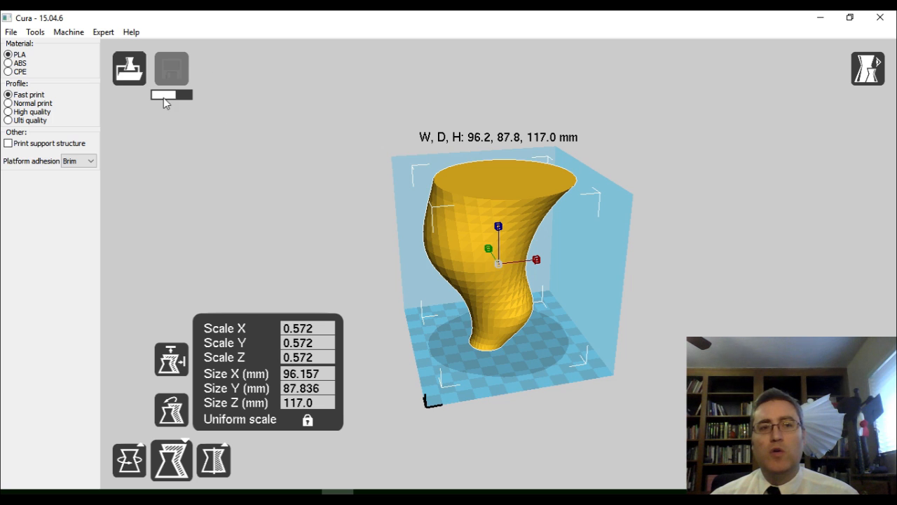
Unlock uniform scaling and shrink the vase to about 84.1 × 76.8 × 102.3 mm
mouse_move(497, 228)
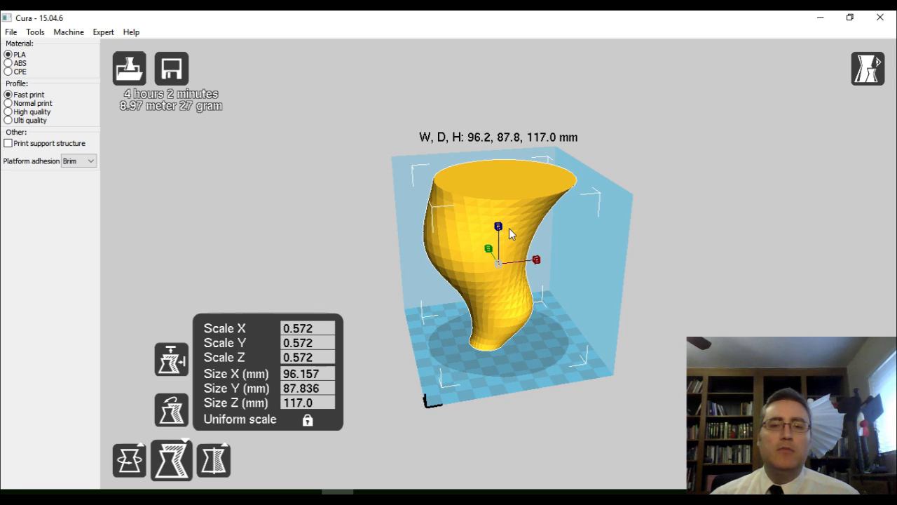
left_click_drag(501, 230, 557, 258)
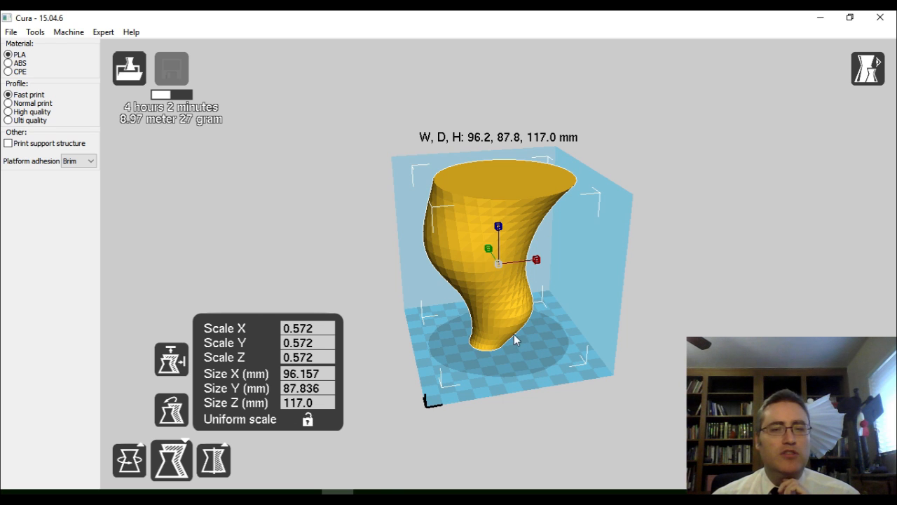
left_click_drag(504, 230, 512, 251)
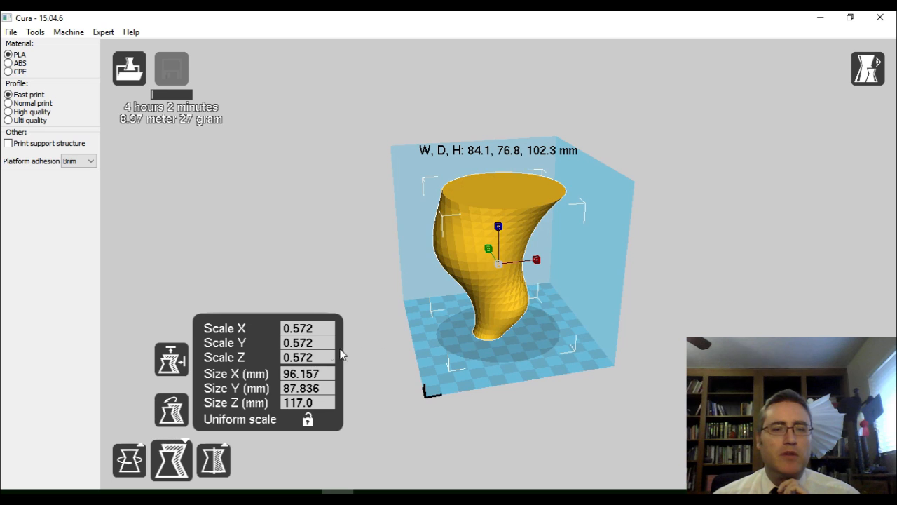
Set only the vase's Z scale to 0.2 and view the flattened shape from above
left_click(319, 356)
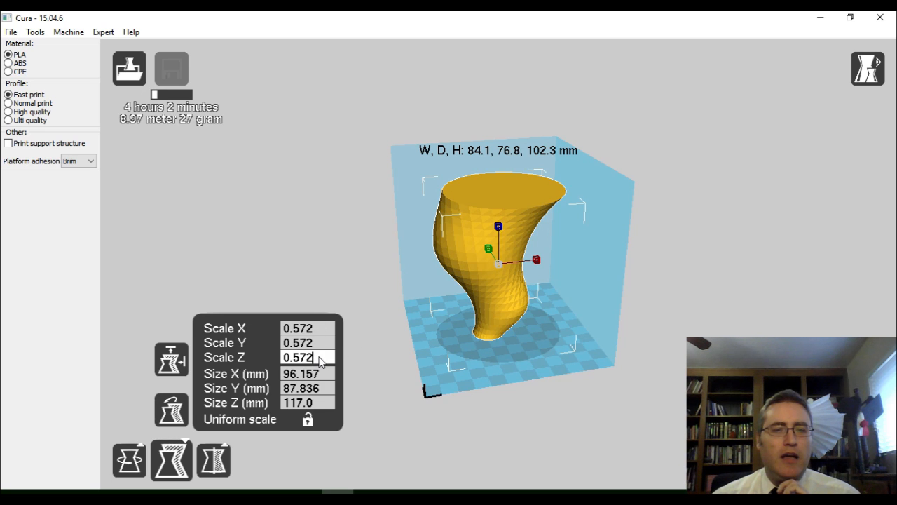
key("BackSpace")
key("BackSpace")
key("BackSpace")
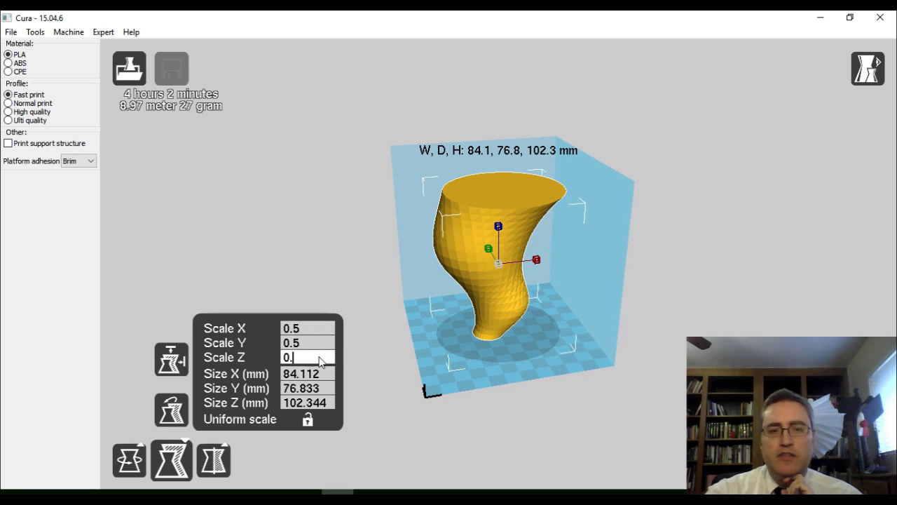
type("2")
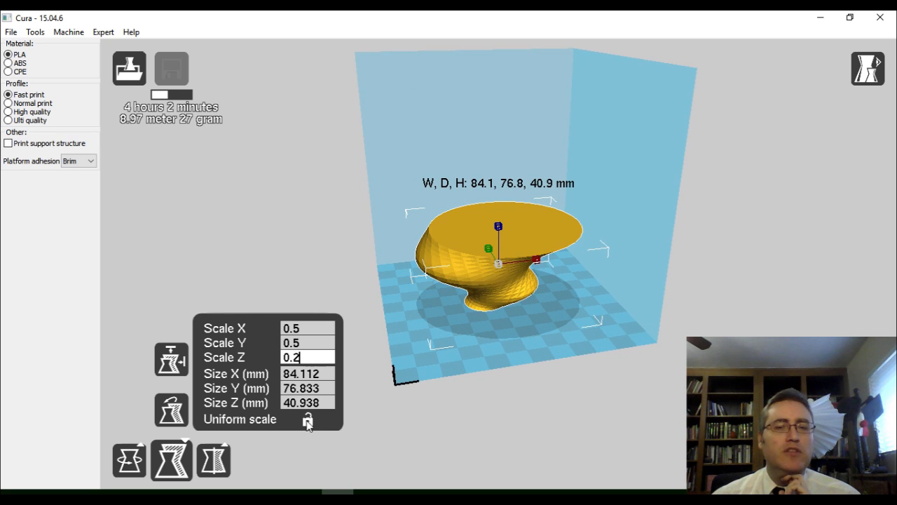
left_click(378, 340)
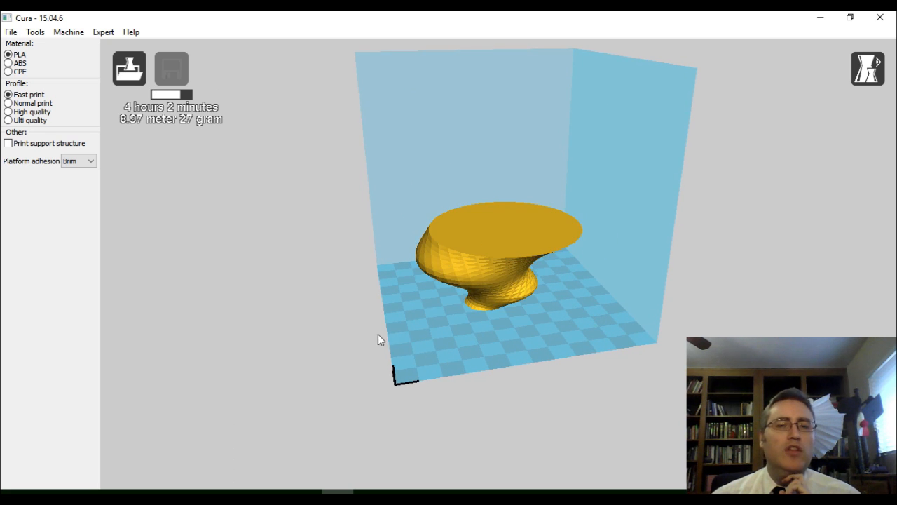
right_click_drag(412, 349, 311, 361)
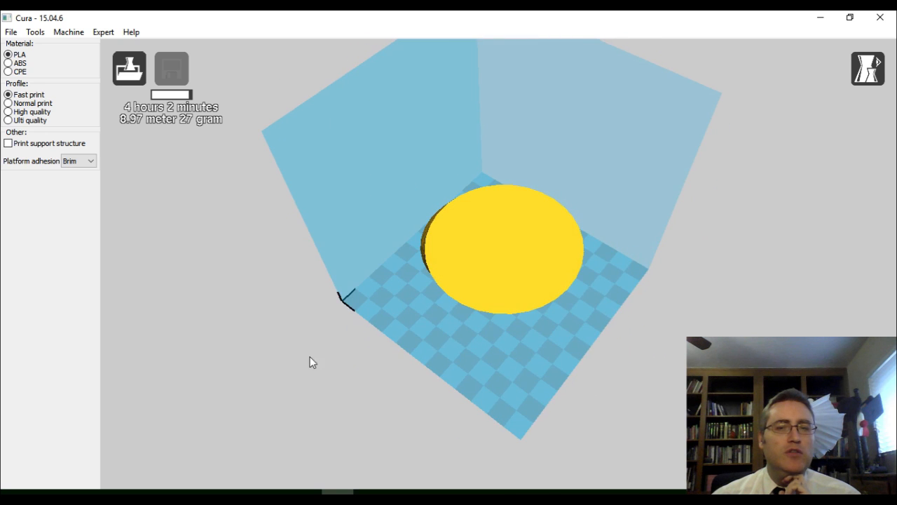
Scale the flattened vase uniformly to the maximum size that fits the build volume
left_click(449, 301)
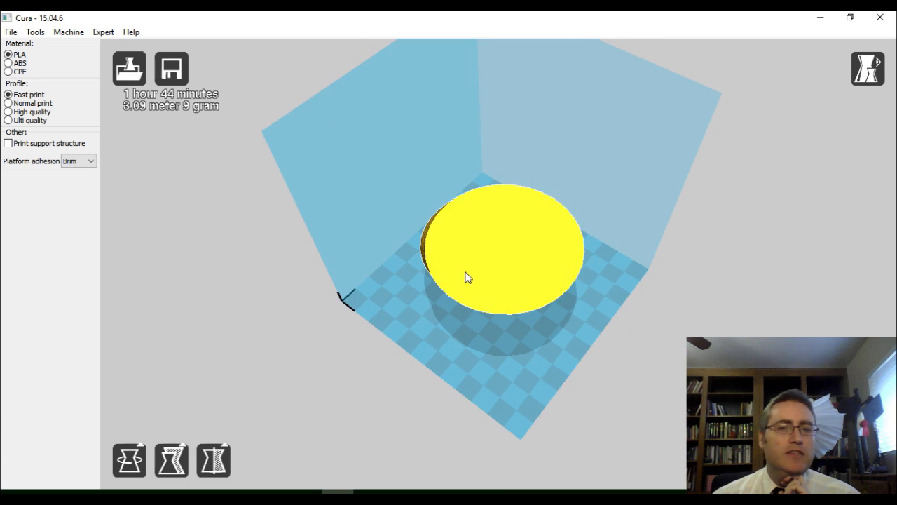
left_click(170, 456)
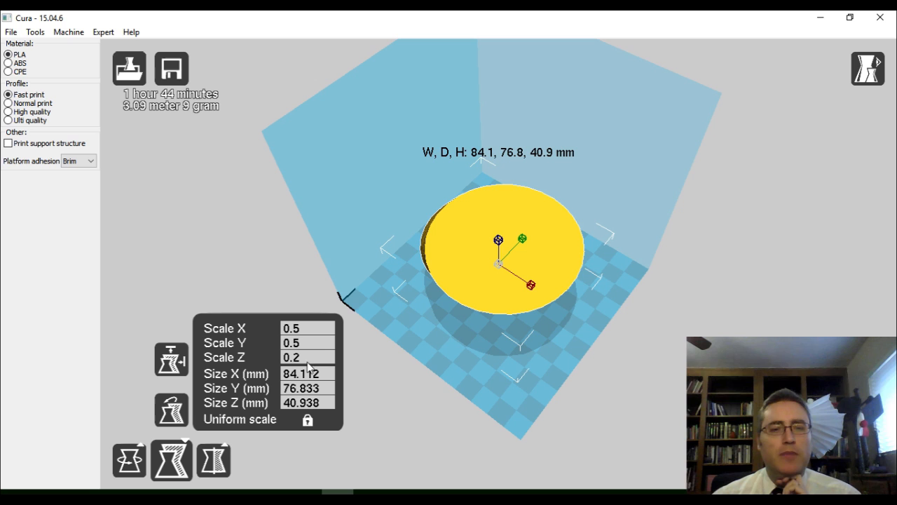
left_click(305, 356)
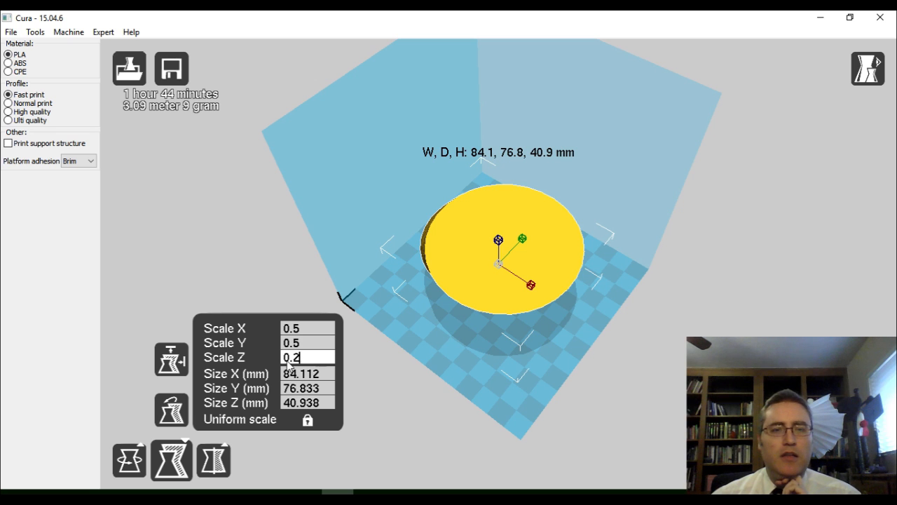
left_click(188, 365)
right_click_drag(441, 443, 422, 410)
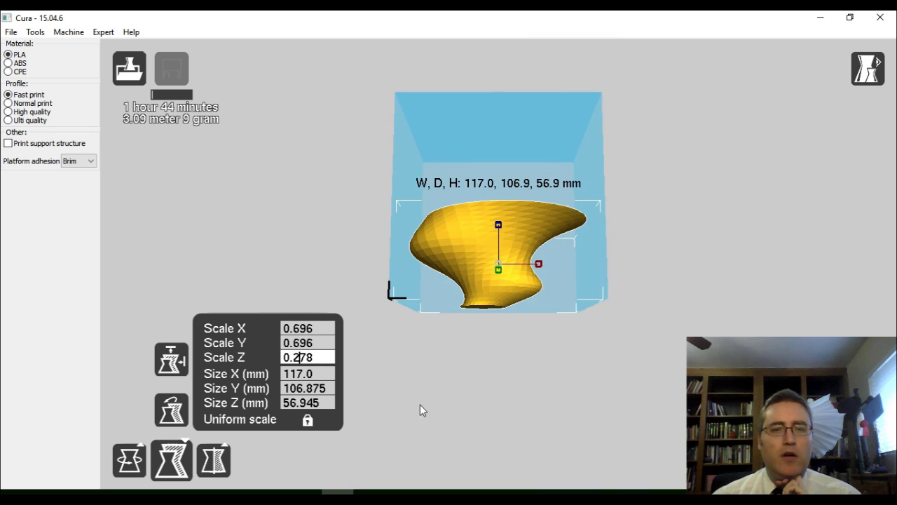
Unlock uniform scaling and set the vase's X and Y scale factors to 0.5
left_click(325, 333)
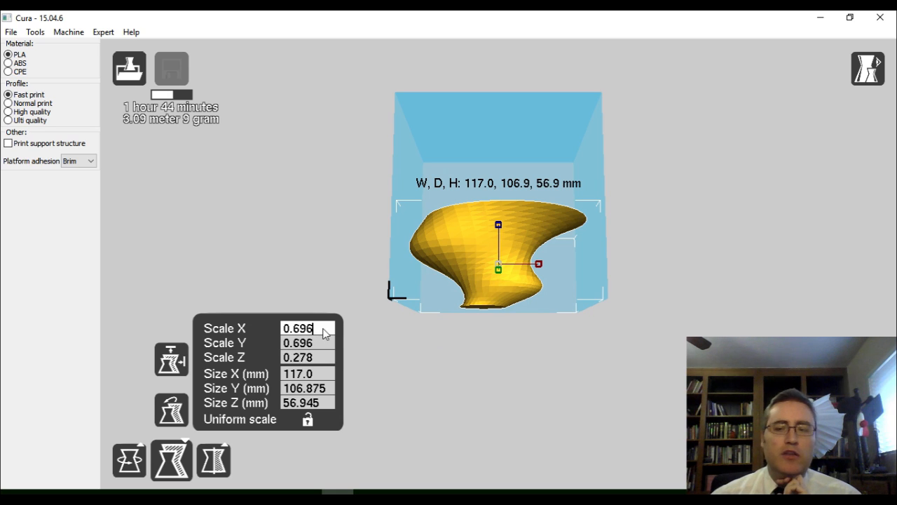
key("BackSpace")
key("BackSpace")
key("BackSpace")
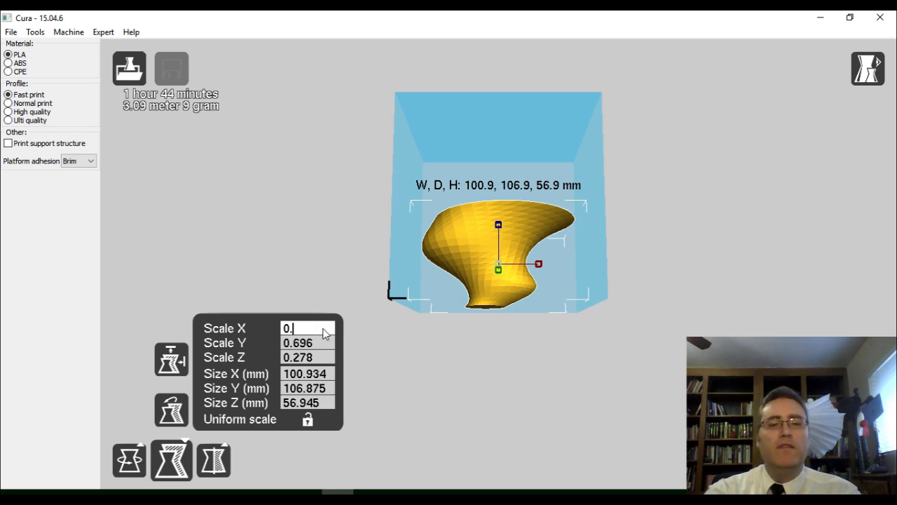
type("5")
key("Tab")
key("BackSpace")
key("BackSpace")
key("BackSpace")
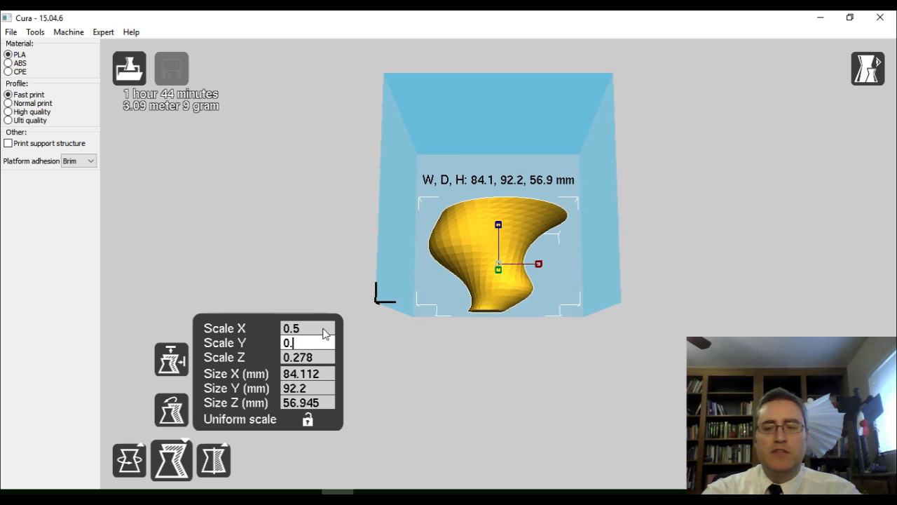
type("5")
Set the vase's Z scale factor to 0.5
key("Tab")
key("BackSpace")
key("BackSpace")
key("BackSpace")
key("BackSpace")
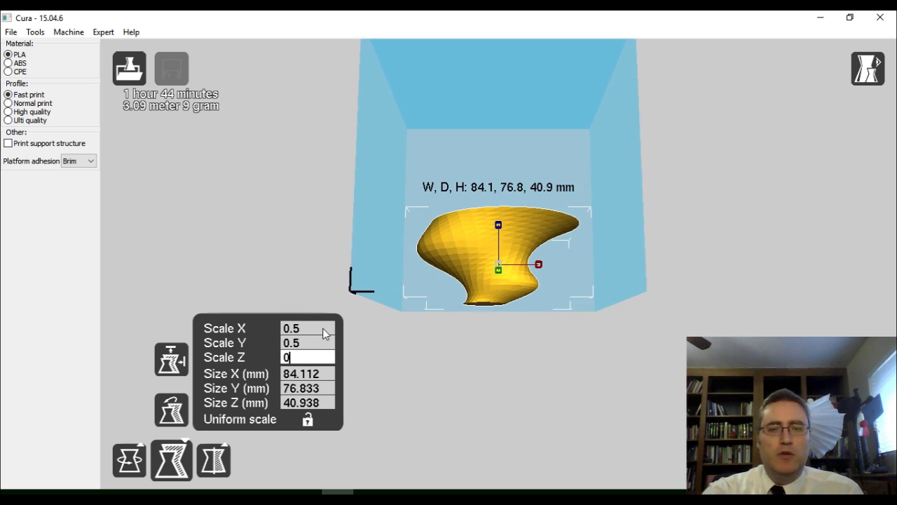
type(".5")
key("Tab")
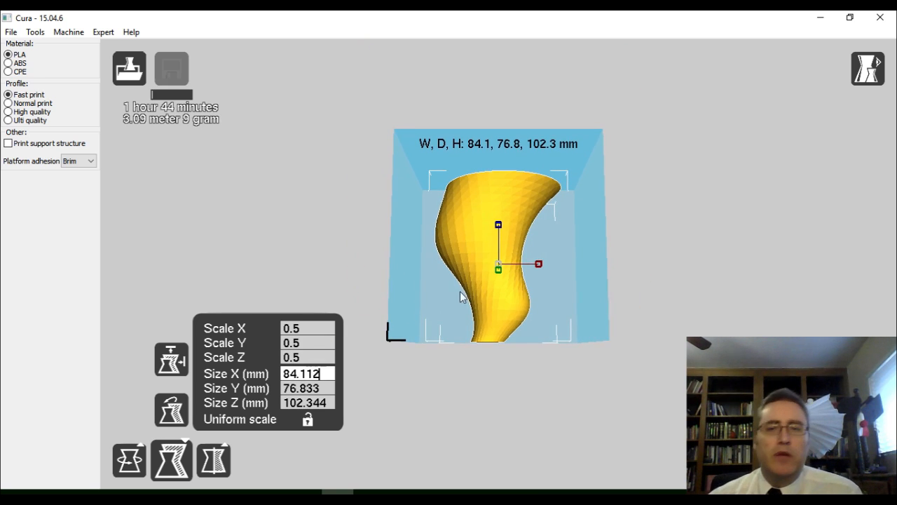
Deselect and reselect the vase, reopen its scale settings and look at it from several angles
left_click(628, 323)
left_click(517, 286)
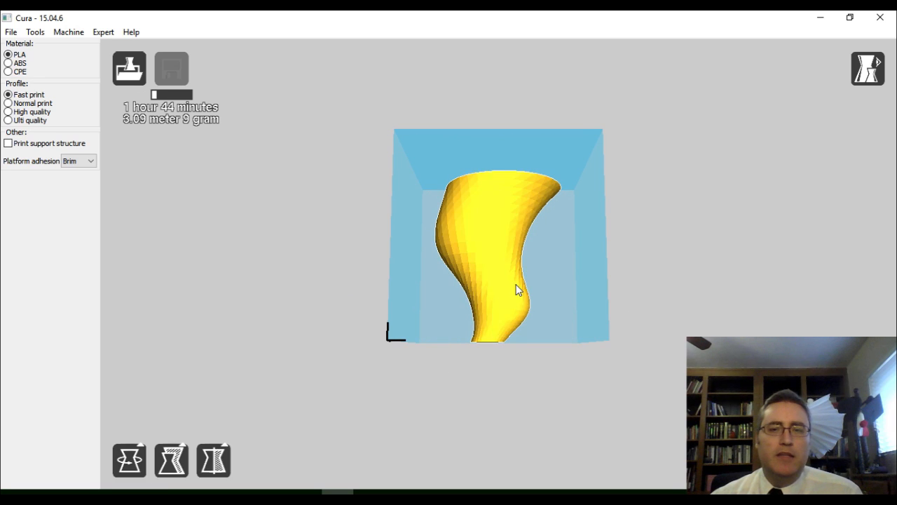
left_click(603, 279)
left_click(488, 296)
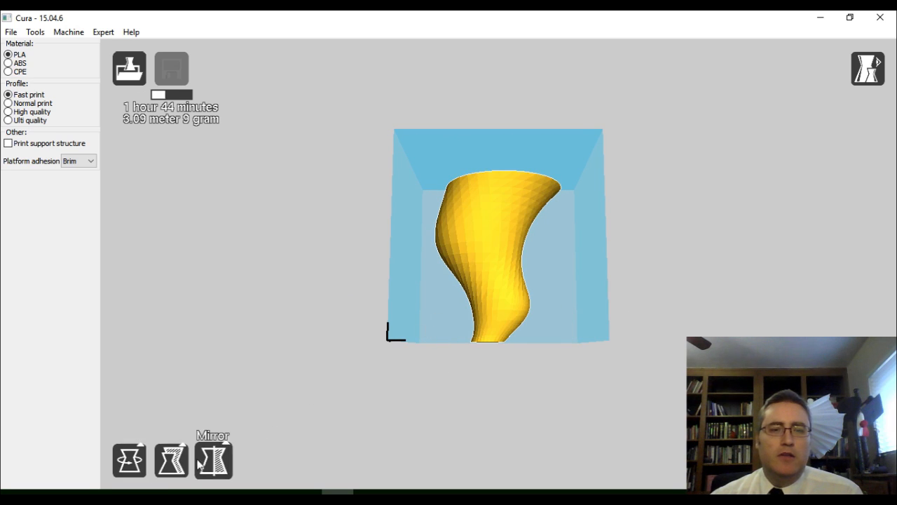
left_click(172, 459)
right_click_drag(597, 350, 421, 382)
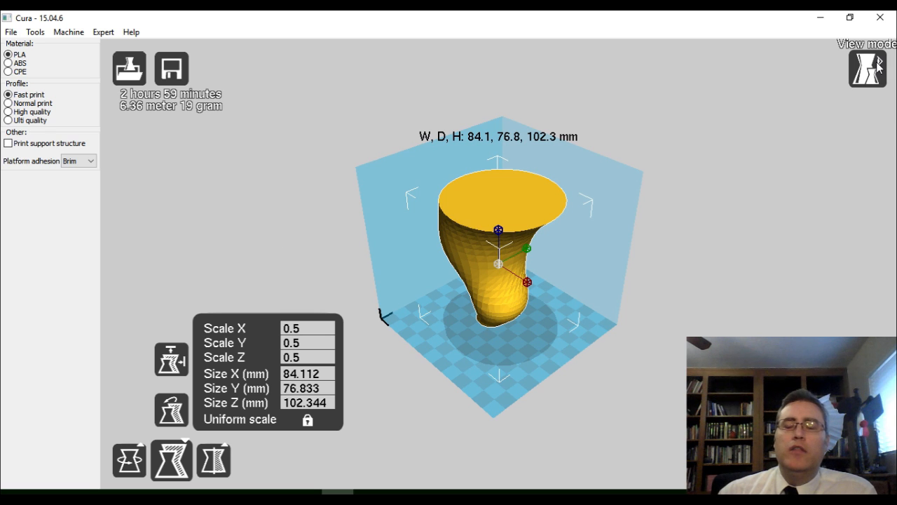
mouse_move(713, 212)
right_mouse_down()
mouse_move(741, 206)
mouse_move(714, 223)
right_mouse_up()
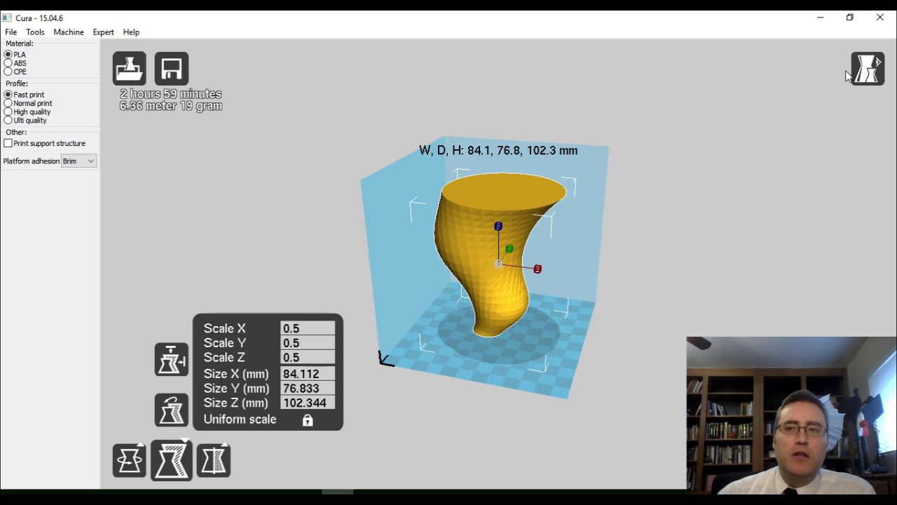
Examine the vase's underside in Overhang view, and turn the print support structure option on and back off
left_click(868, 68)
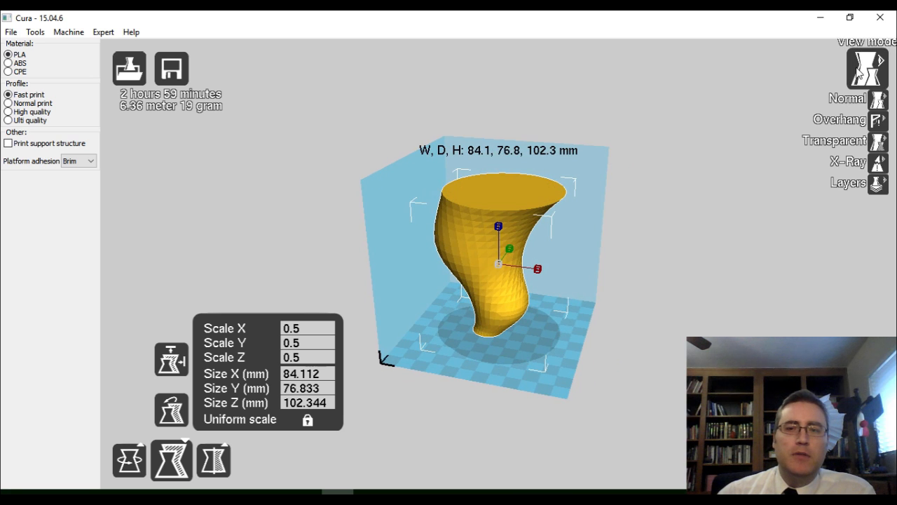
left_click(879, 121)
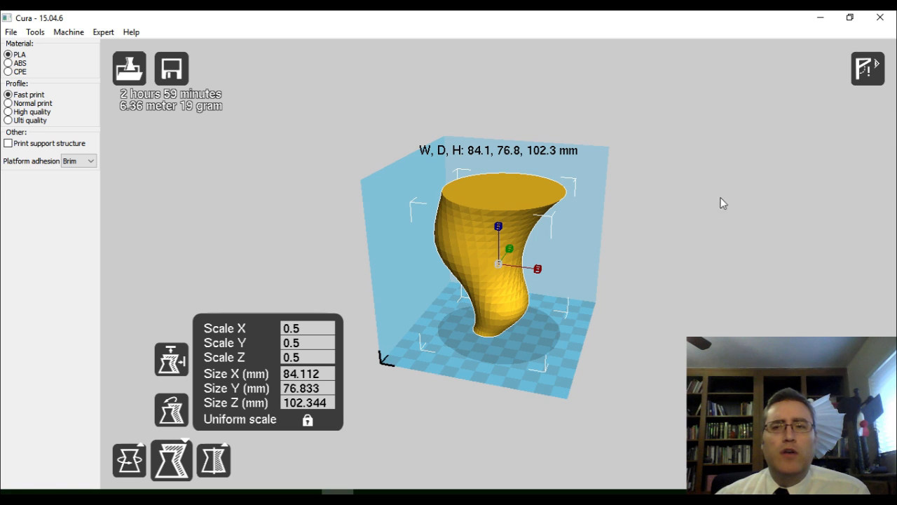
right_click_drag(615, 273, 627, 205)
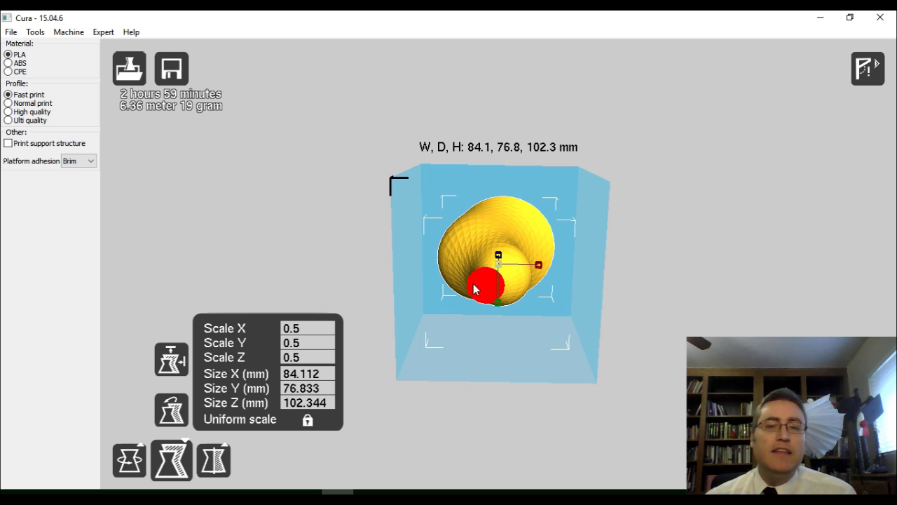
right_click_drag(512, 227, 522, 262)
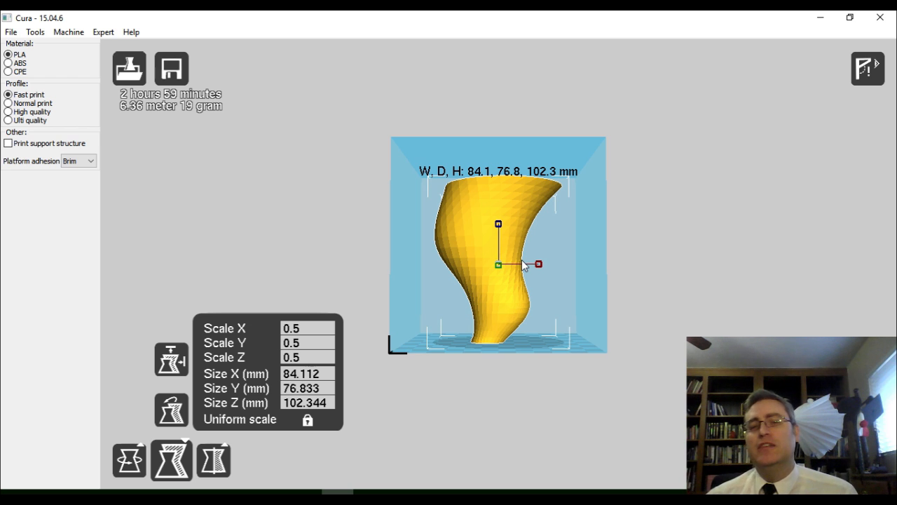
right_click_drag(652, 254, 610, 299)
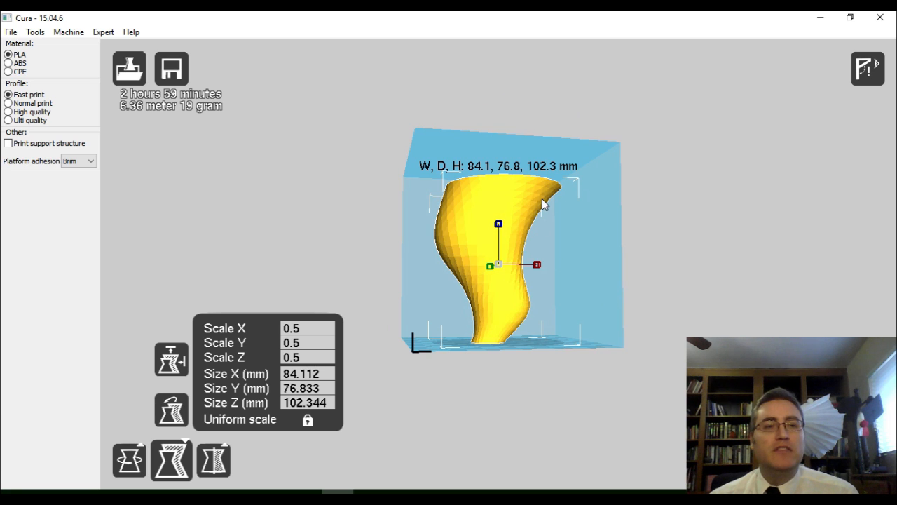
left_click(10, 143)
left_click(8, 144)
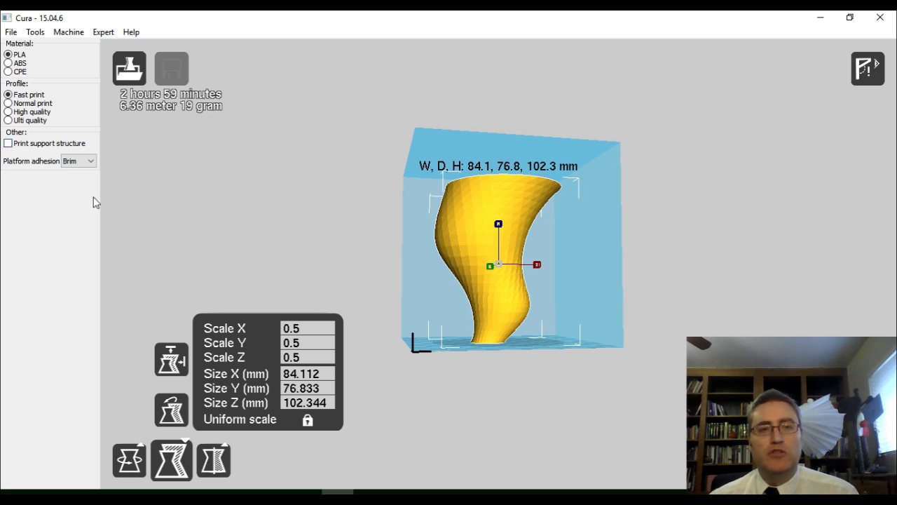
Switch to Transparent view and look into the vase from above
left_click(868, 70)
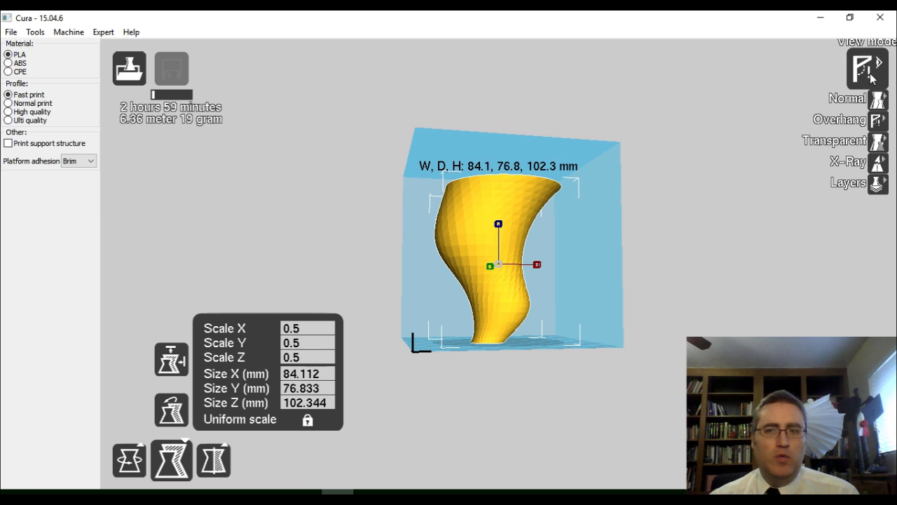
left_click(877, 145)
right_click_drag(658, 185, 527, 245)
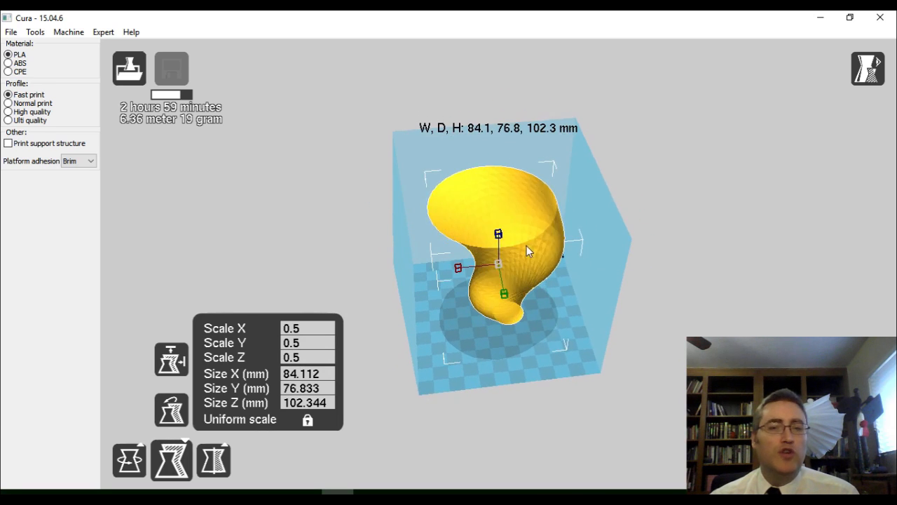
Switch to X-Ray view and examine the vase from above and from the side
left_click(869, 73)
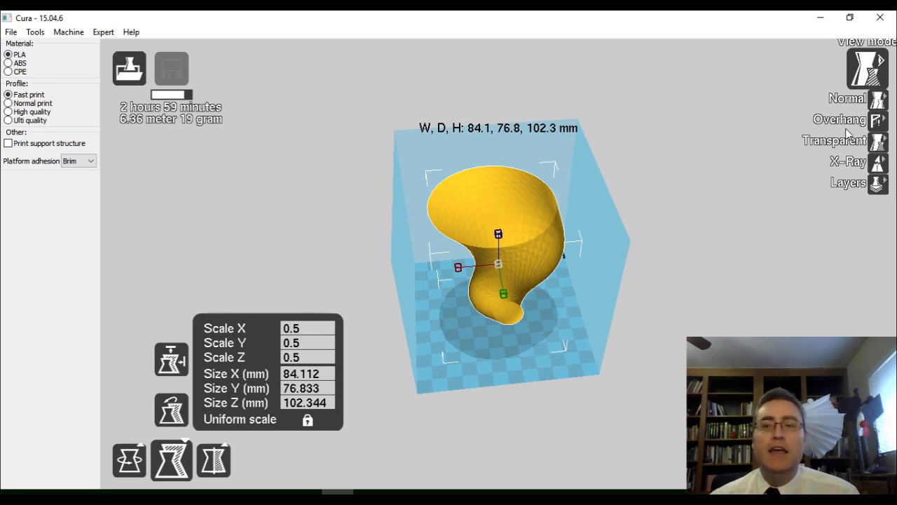
left_click(880, 163)
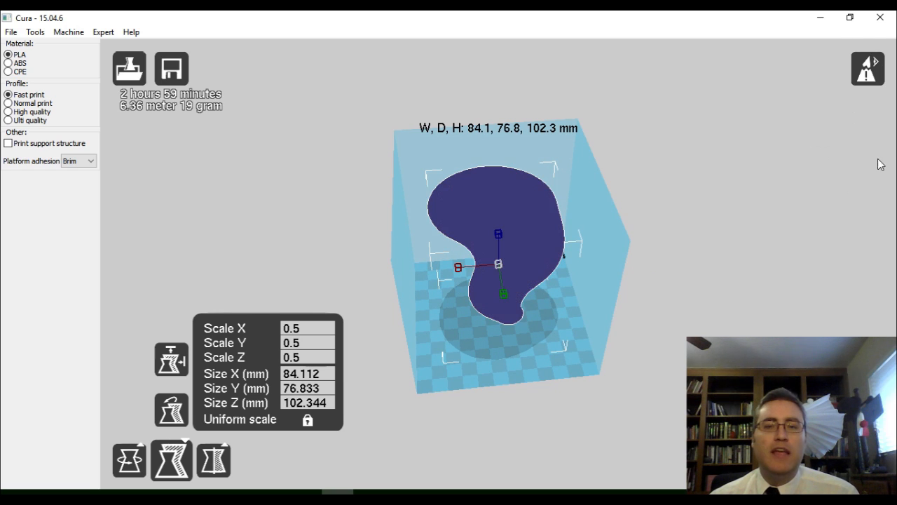
right_click_drag(596, 293, 568, 288)
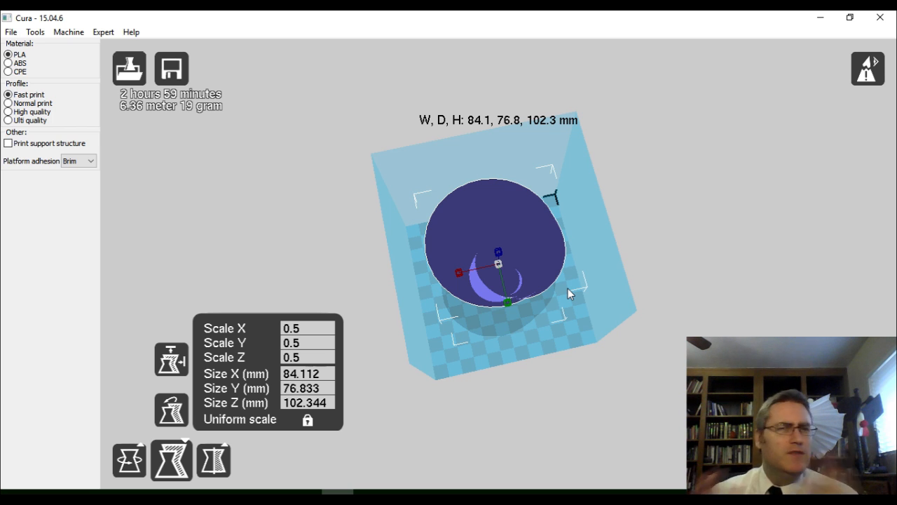
right_click_drag(568, 288, 586, 260)
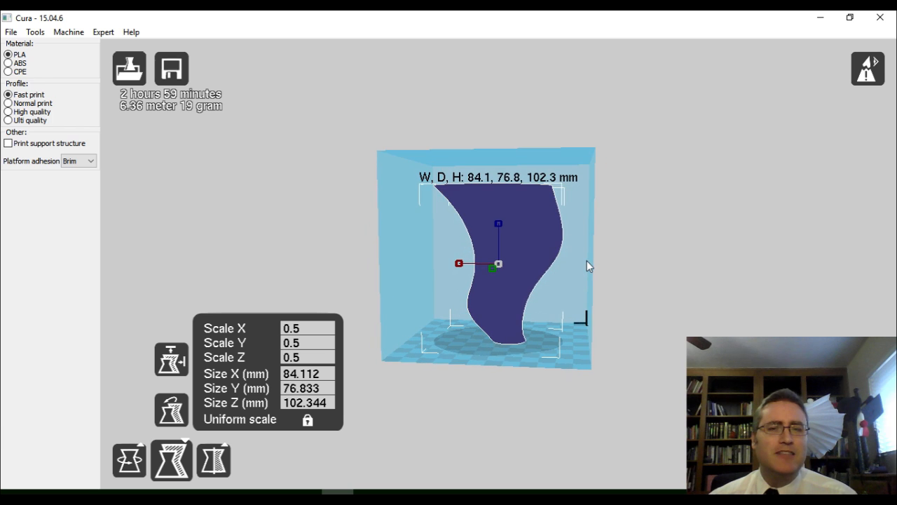
Switch to Layers view and examine the vase's toolpath from above
left_click(861, 75)
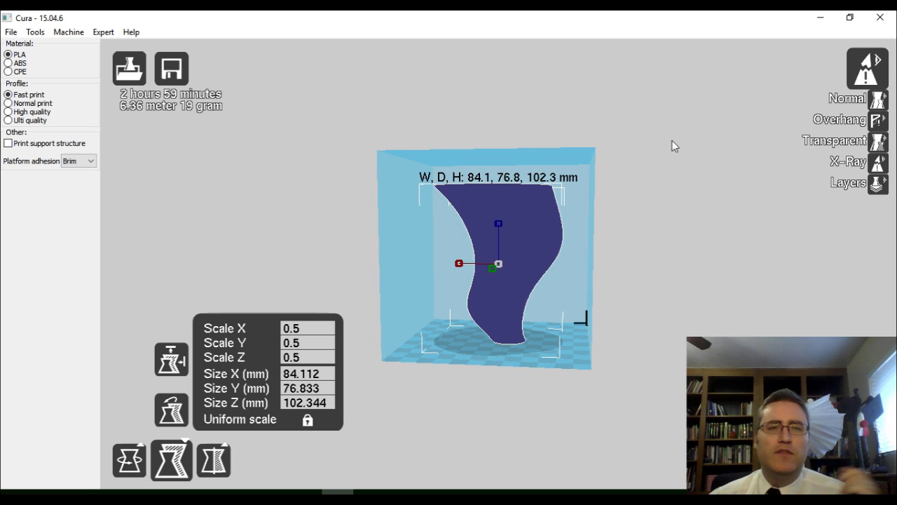
left_click(879, 185)
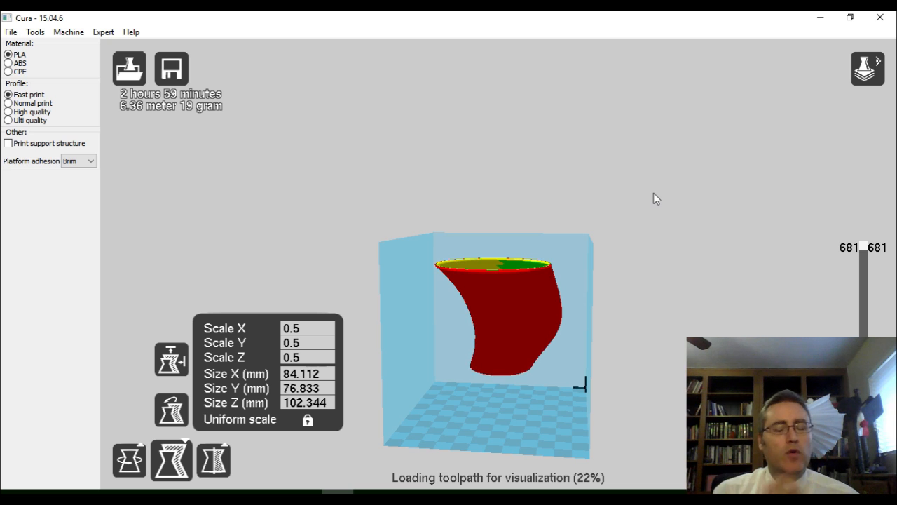
right_click_drag(653, 193, 617, 221)
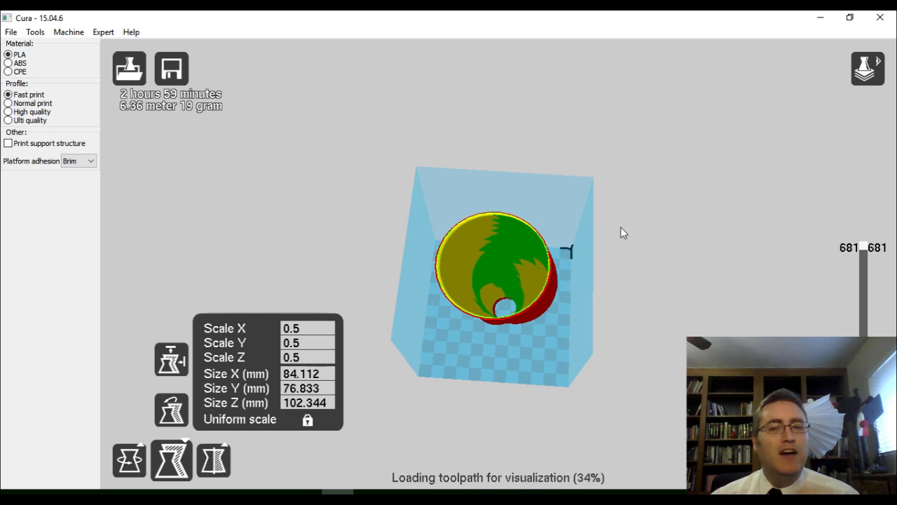
right_click_drag(614, 261, 485, 354)
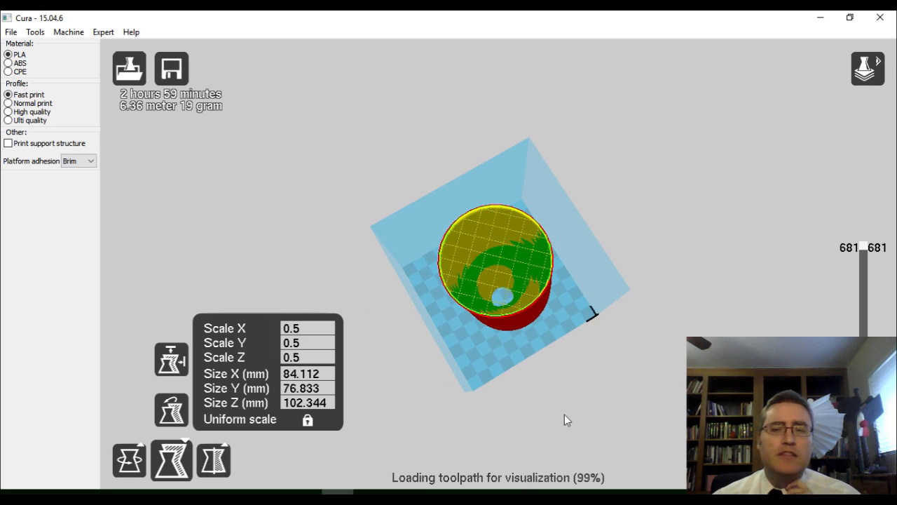
Lower the displayed layer to about 400 and examine the vase's infill grid up close
right_click_drag(490, 323, 493, 296)
scroll(491, 295, "up", 4)
right_click_drag(482, 326, 484, 297)
scroll(482, 311, "up", 4)
right_click_drag(476, 366, 464, 305)
left_click_drag(857, 251, 852, 317)
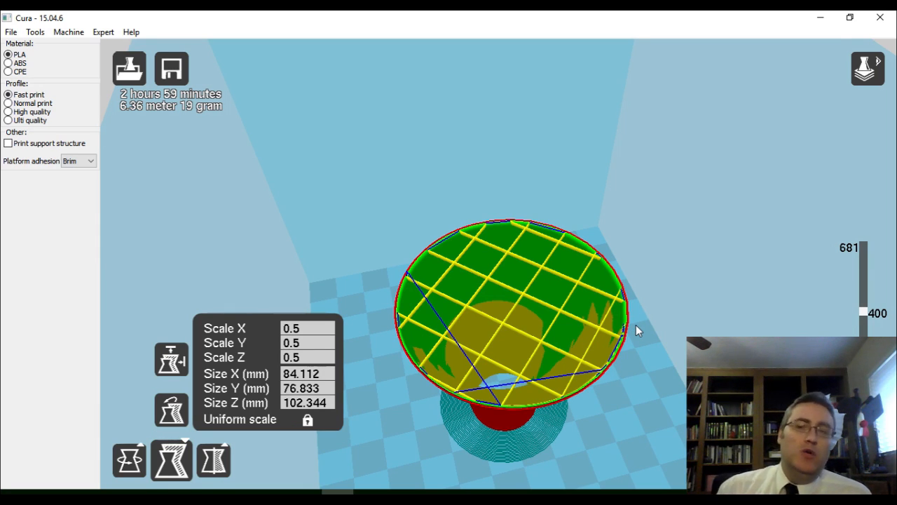
Examine the vase's toolpath at the top layer 681 and at the brim and base layers, ending back at layer 681
left_click_drag(865, 317, 866, 242)
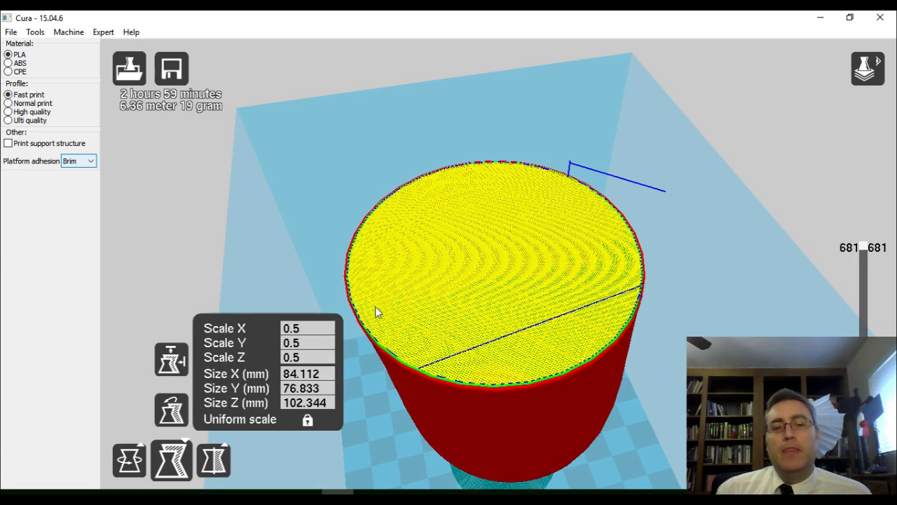
left_click_drag(865, 248, 864, 426)
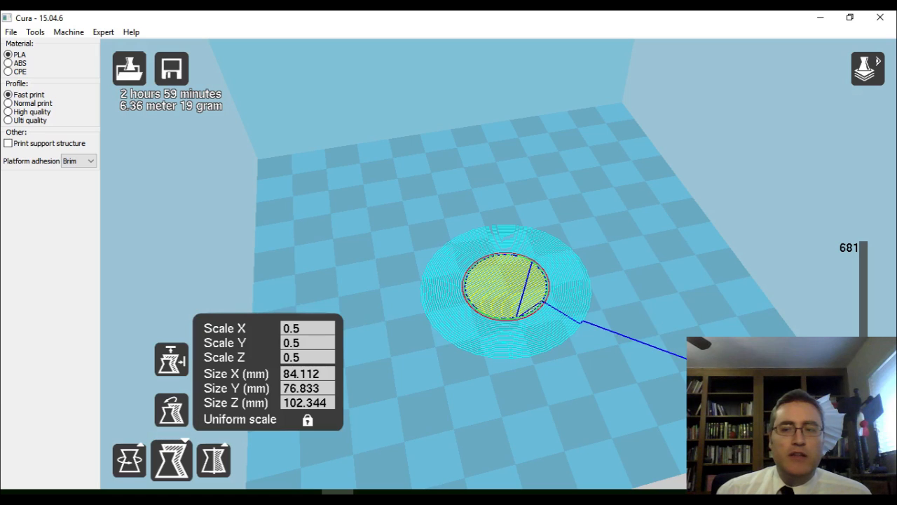
left_click_drag(865, 426, 864, 418)
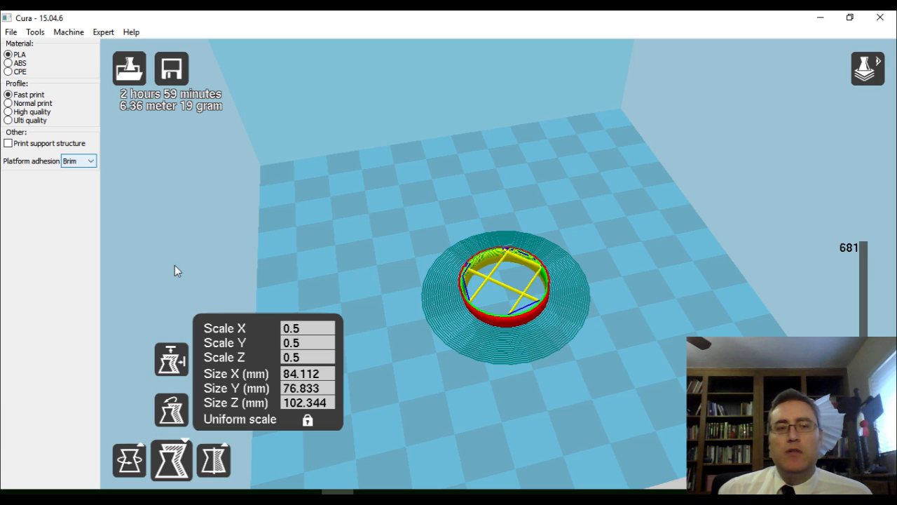
left_click(88, 162)
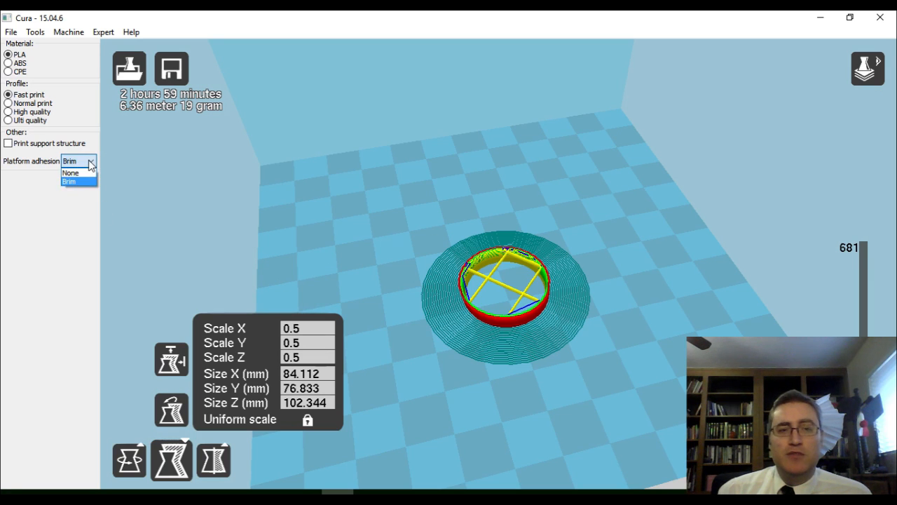
left_click(89, 163)
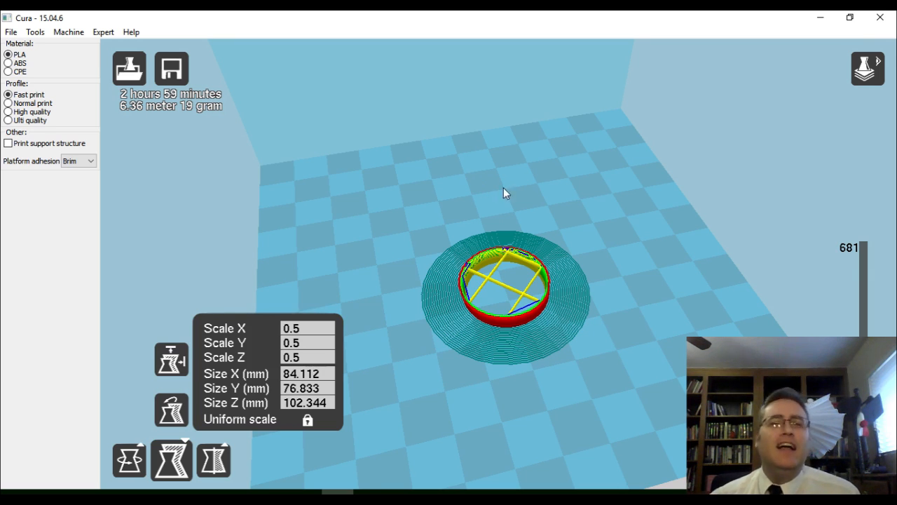
scroll(405, 240, "down", 3)
scroll(404, 240, "up", 5)
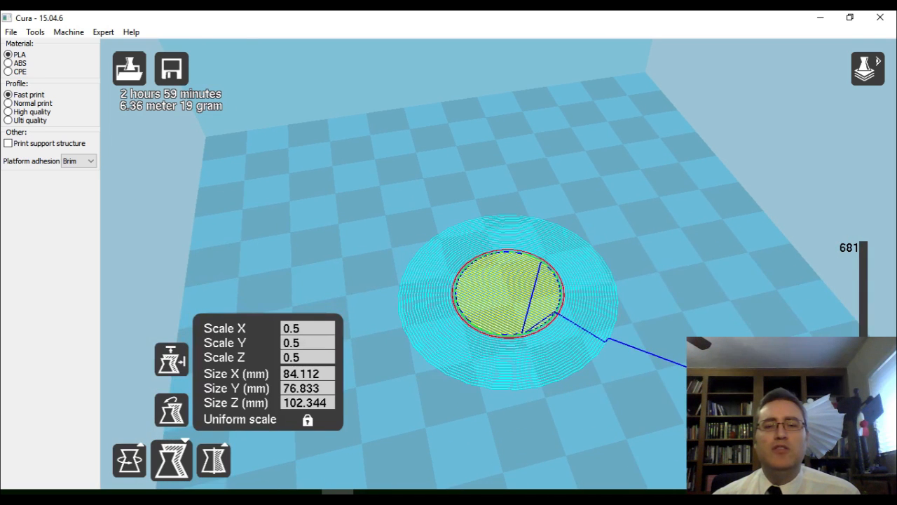
left_click_drag(864, 403, 864, 246)
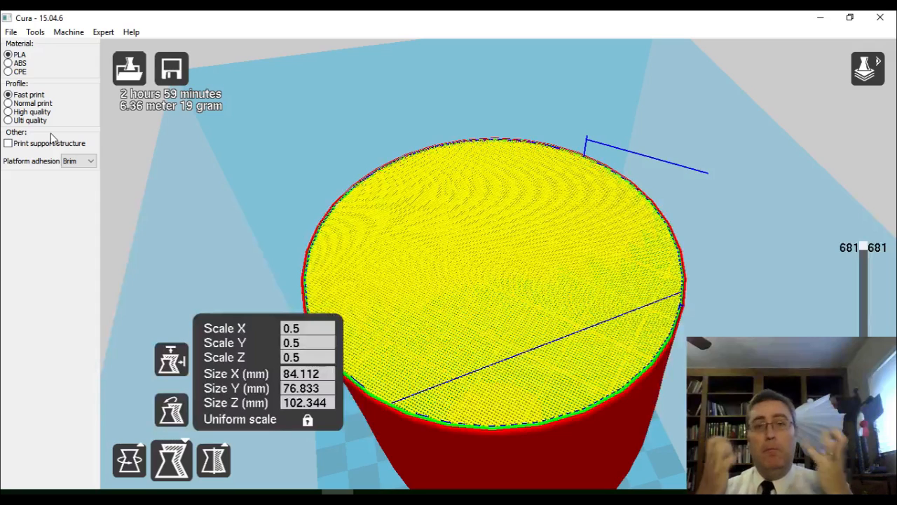
Switch from quickprint to full settings, copying over the quickprint profile, and widen the settings area until all value fields show
left_click(34, 33)
left_click(34, 33)
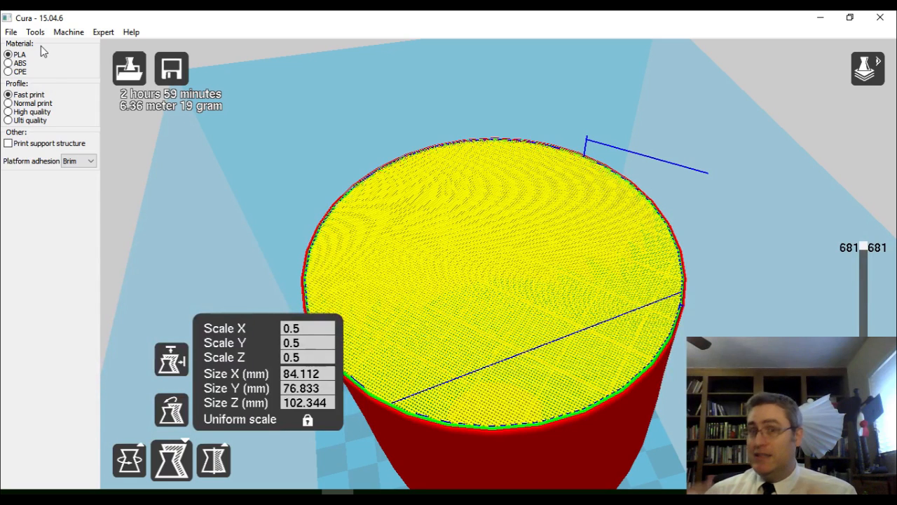
left_click(67, 33)
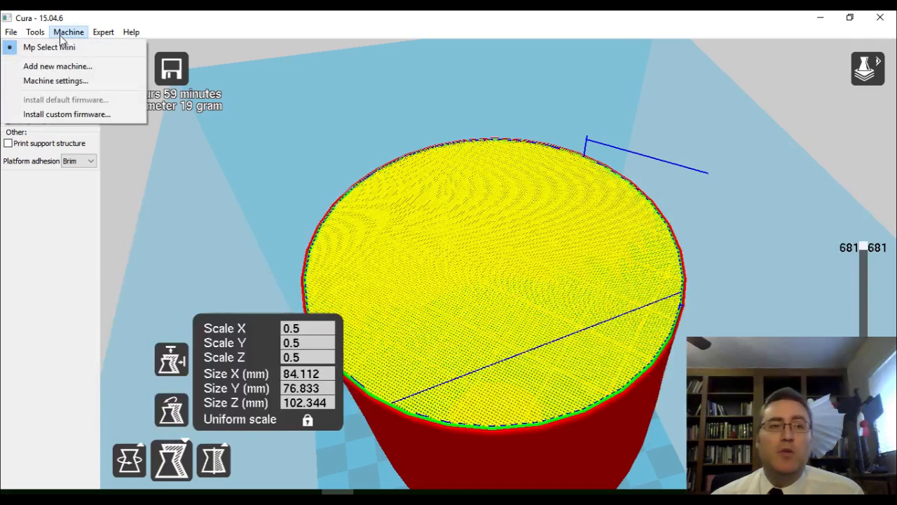
left_click(63, 33)
left_click(104, 32)
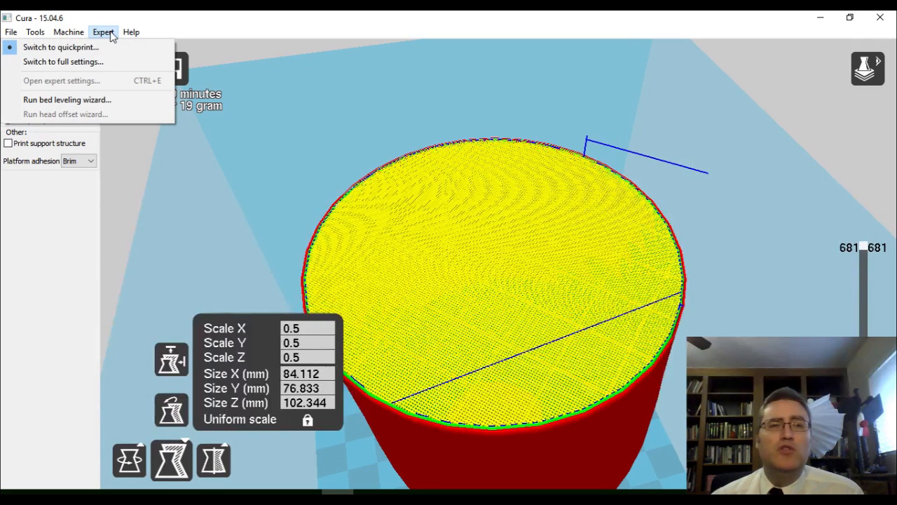
left_click(95, 65)
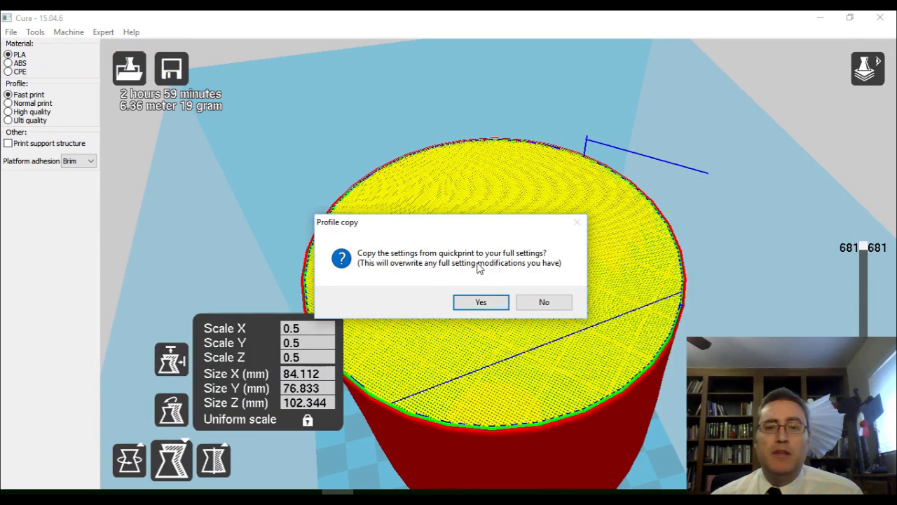
left_click(481, 302)
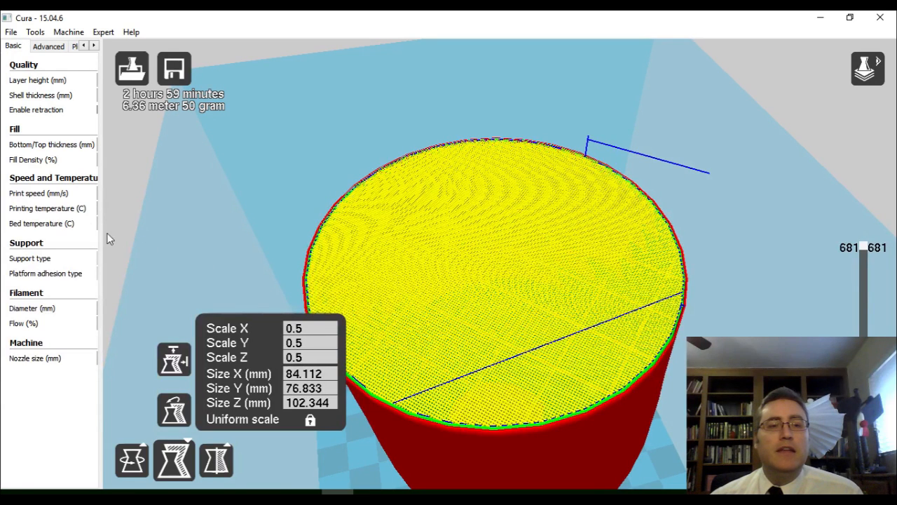
left_click_drag(99, 238, 203, 242)
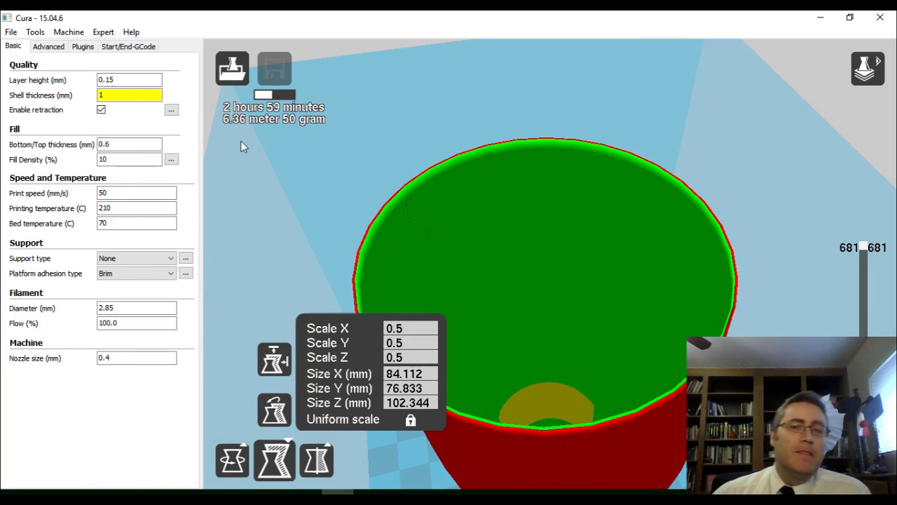
Review the expert options for the brim and for the support structure without changing them
scroll(535, 248, "down", 2)
scroll(539, 251, "up", 1)
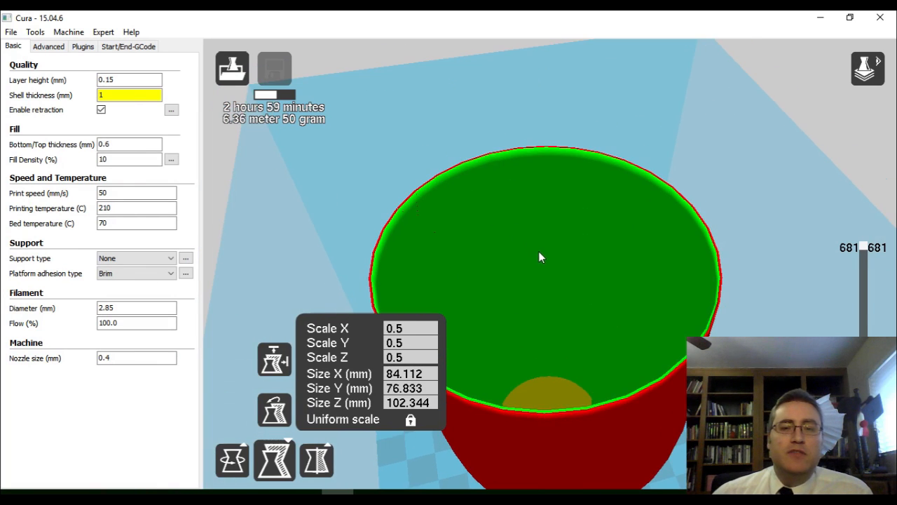
left_click(541, 313)
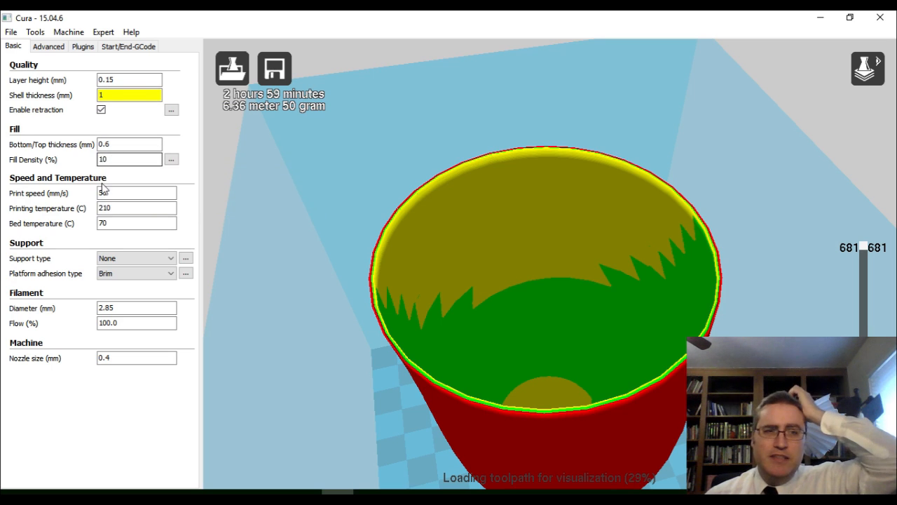
left_click(186, 274)
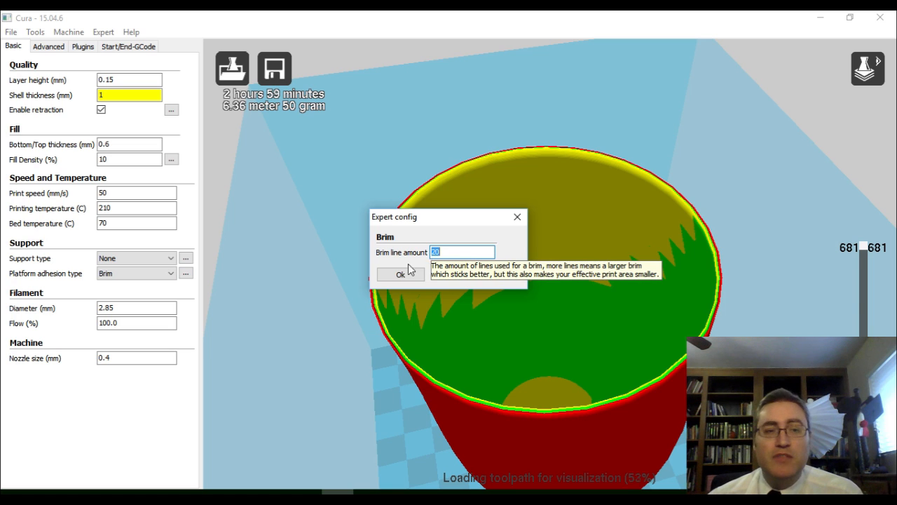
left_click(406, 274)
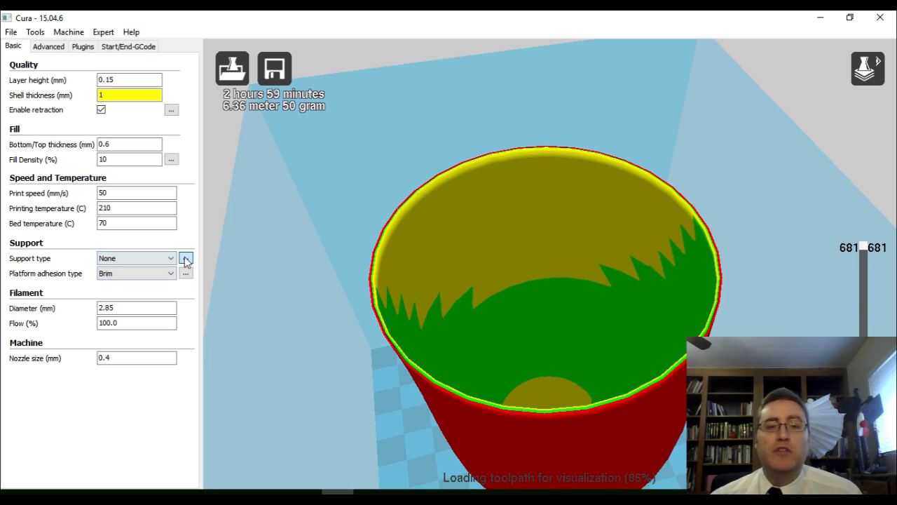
left_click(186, 258)
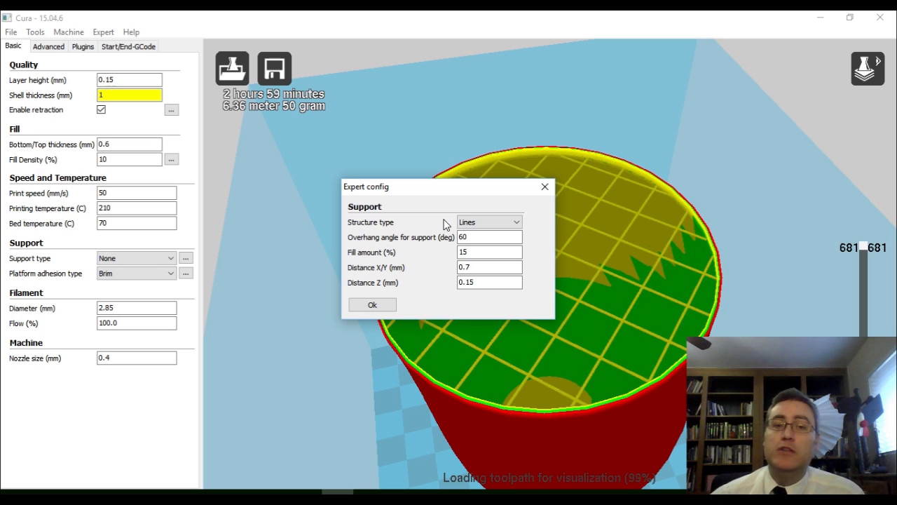
left_click(545, 187)
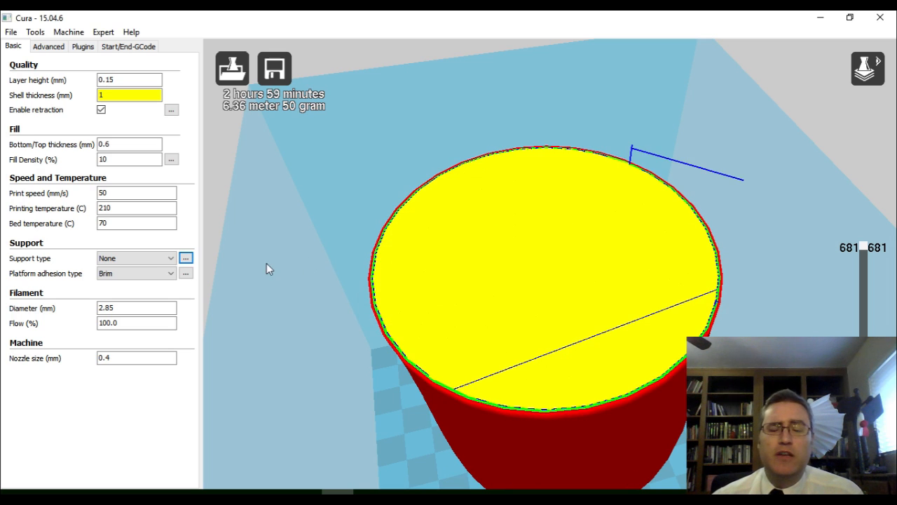
Set the platform adhesion type to None and the filament diameter to 1.75 mm
left_click(166, 273)
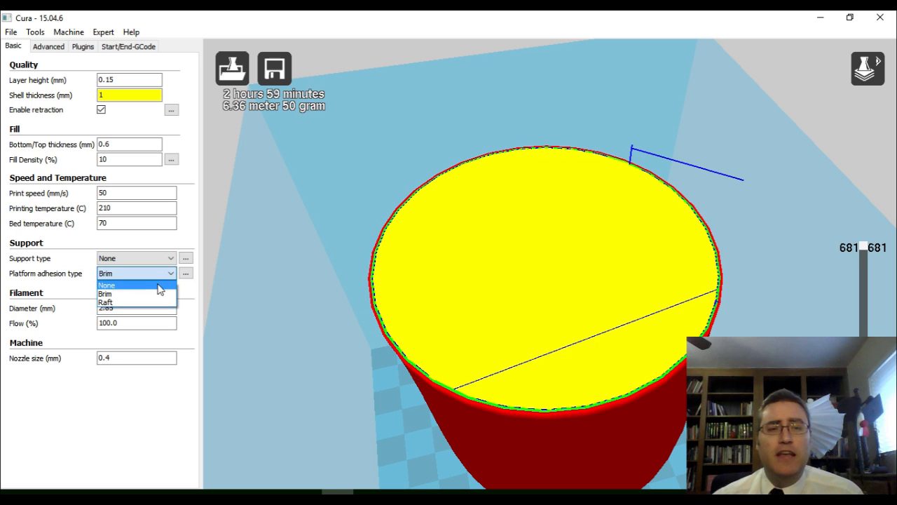
left_click(157, 285)
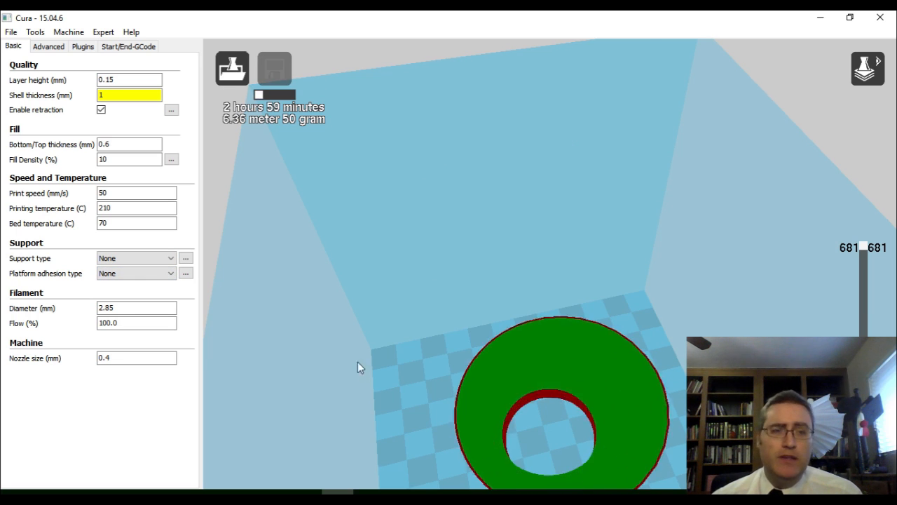
left_click(123, 307)
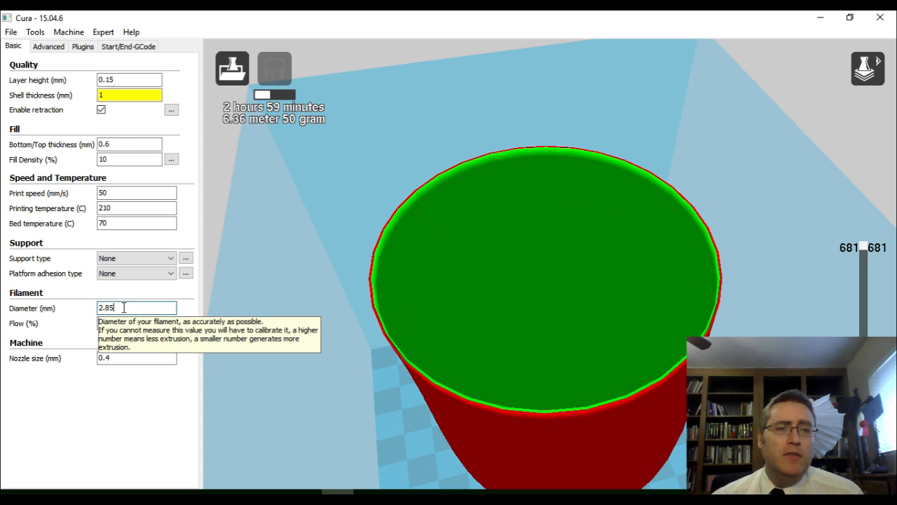
left_click_drag(138, 308, 47, 302)
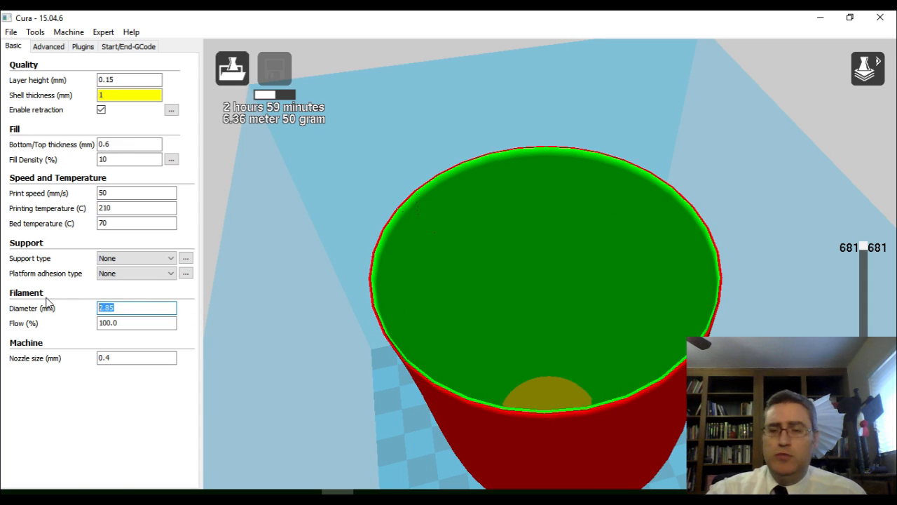
type("1.")
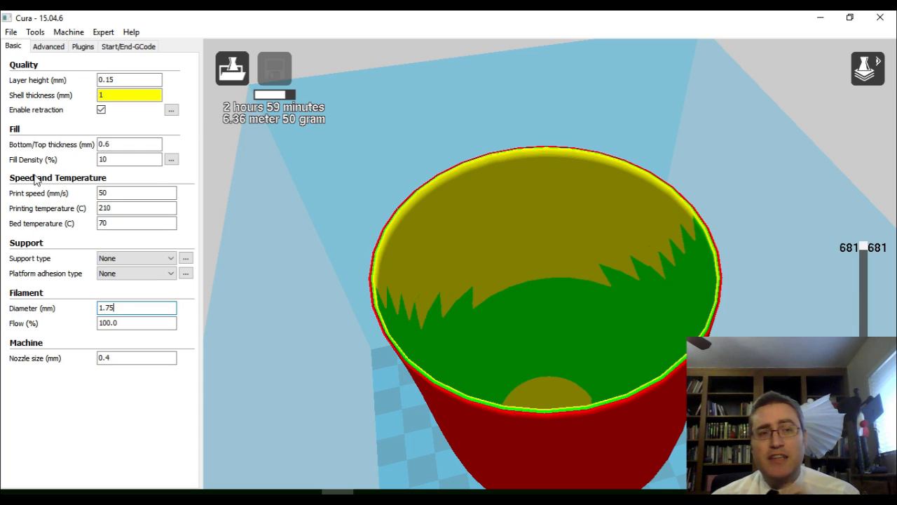
Look through the advanced settings, the plugins and the start/end G-code, and return to the basic settings
left_click(50, 48)
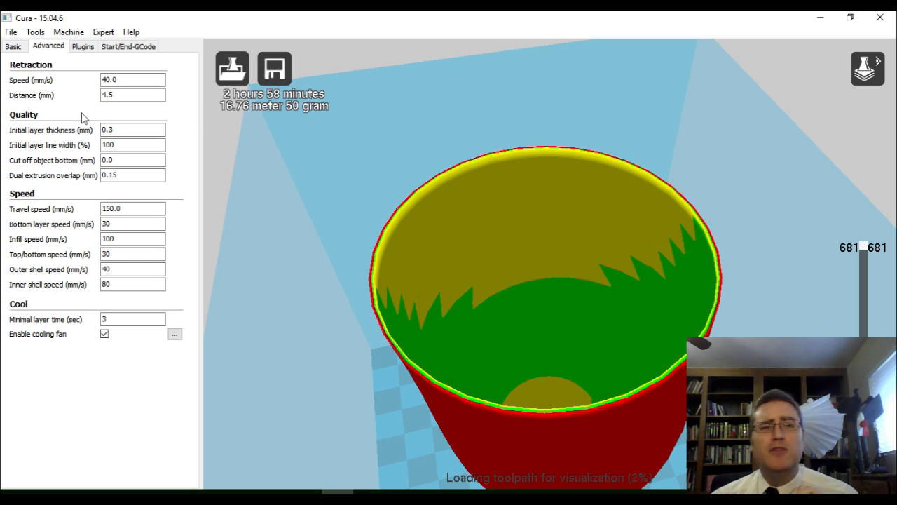
left_click(83, 47)
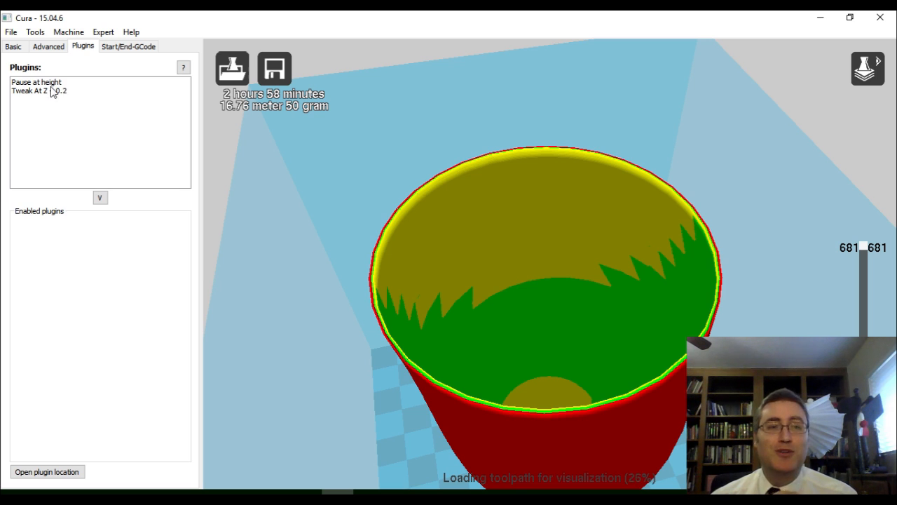
left_click(130, 45)
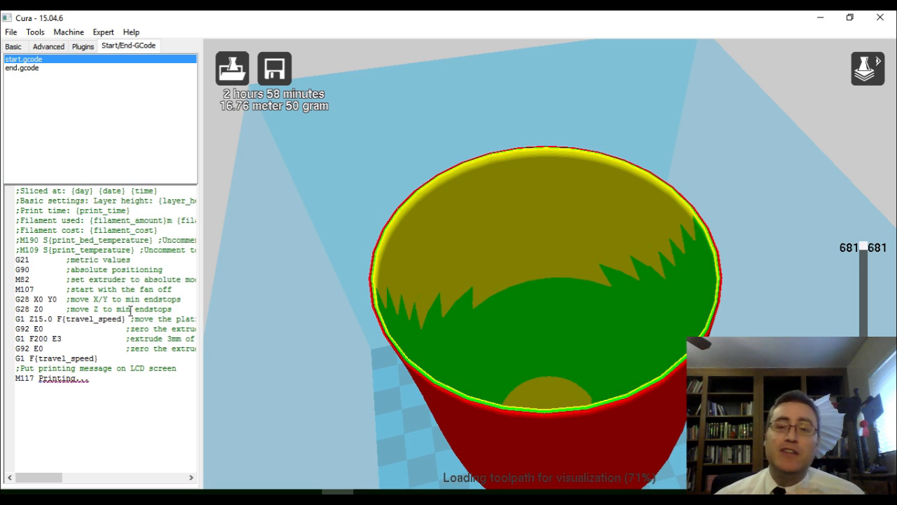
left_click(12, 48)
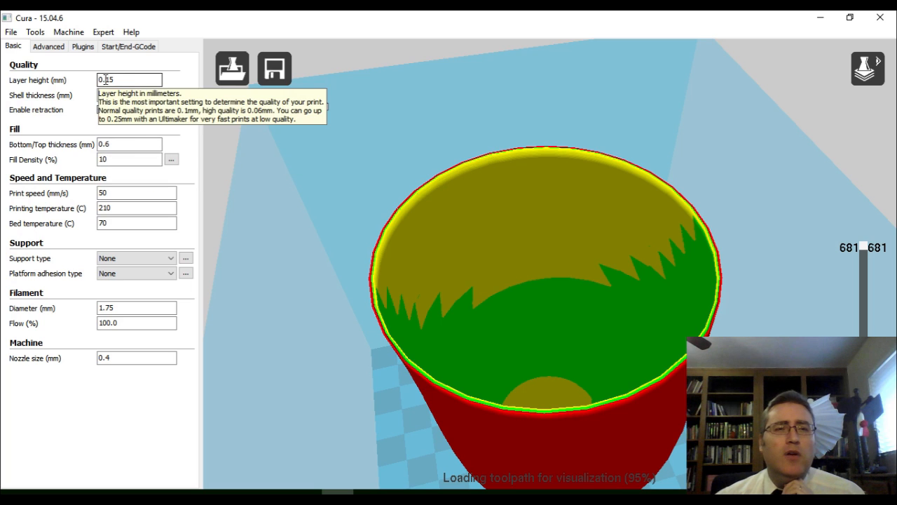
Set the shell thickness to 4 mm and the bottom/top thickness to 2 mm
double_click(124, 95)
type("1")
double_click(124, 95)
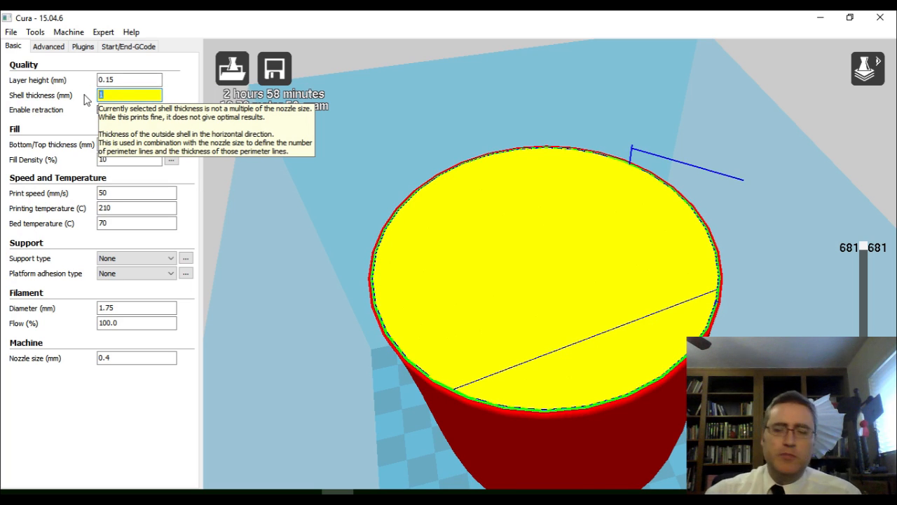
type("4")
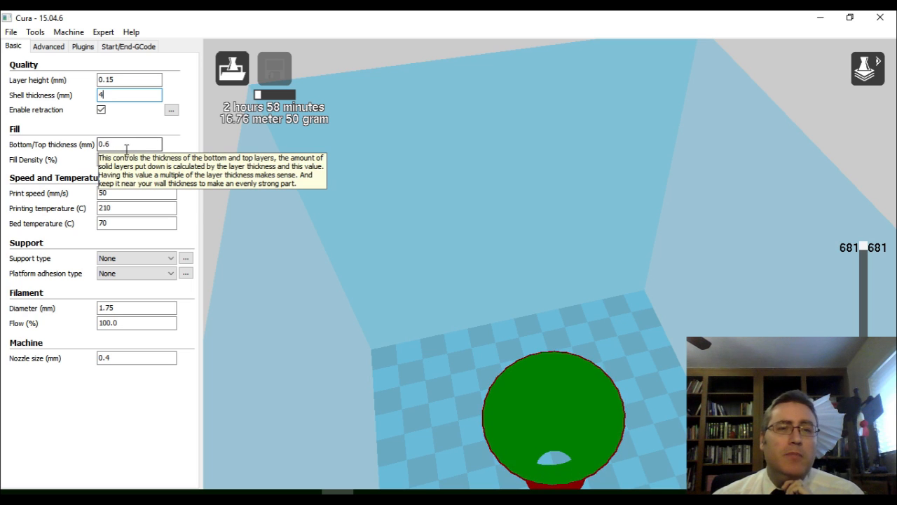
left_click(129, 145)
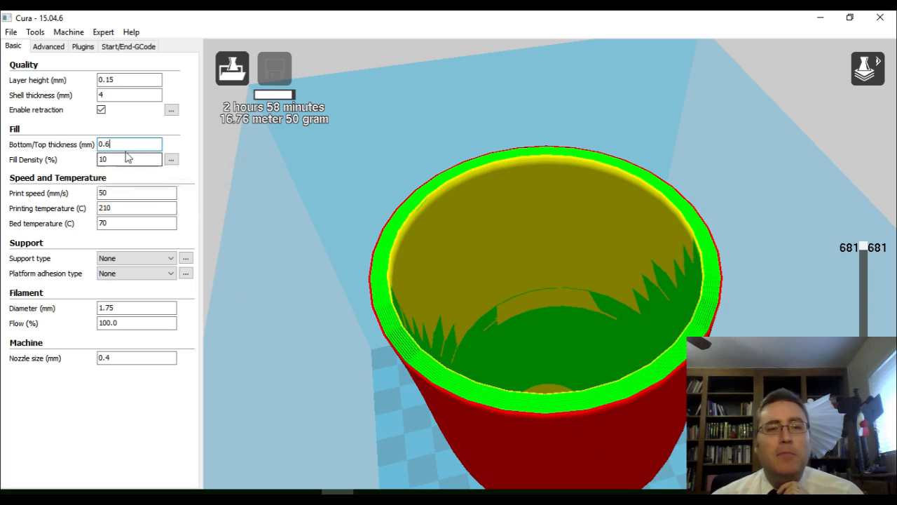
left_click_drag(124, 145, 89, 141)
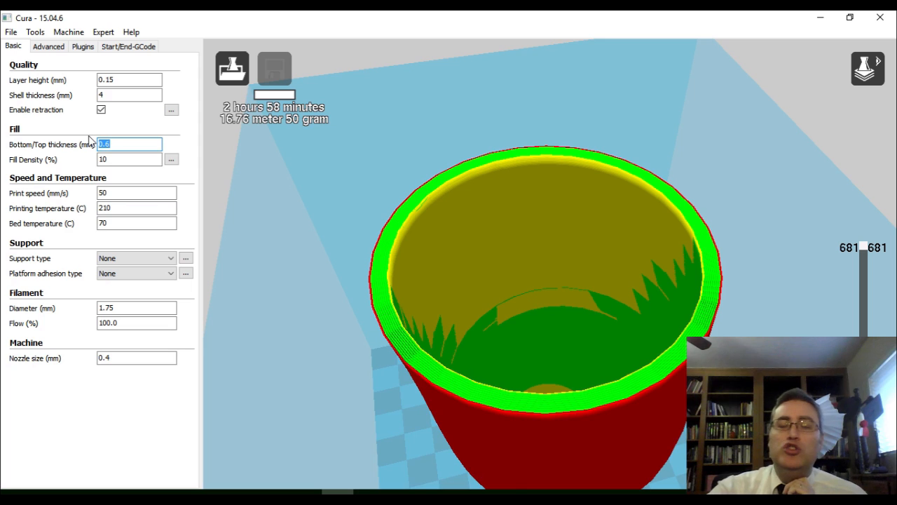
type("2")
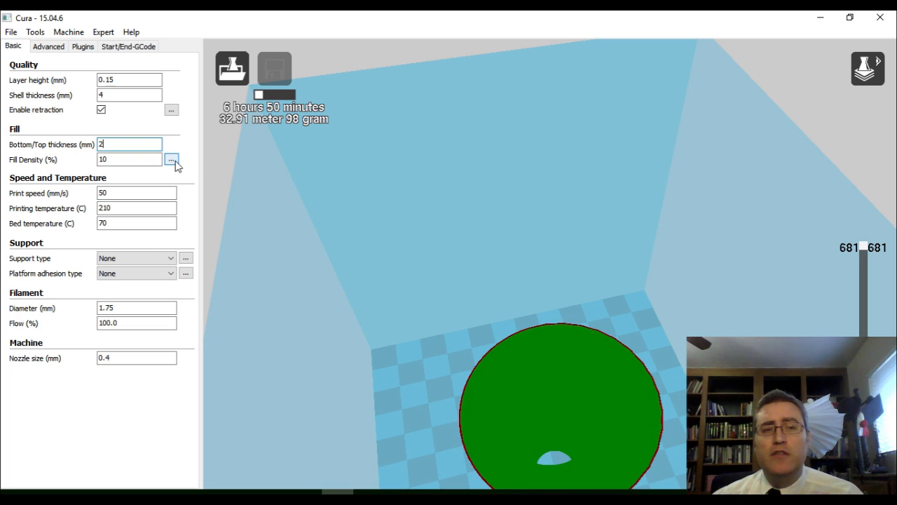
In the expert infill options, turn off the solid infill top and set the infill overlap to 0%
left_click(173, 161)
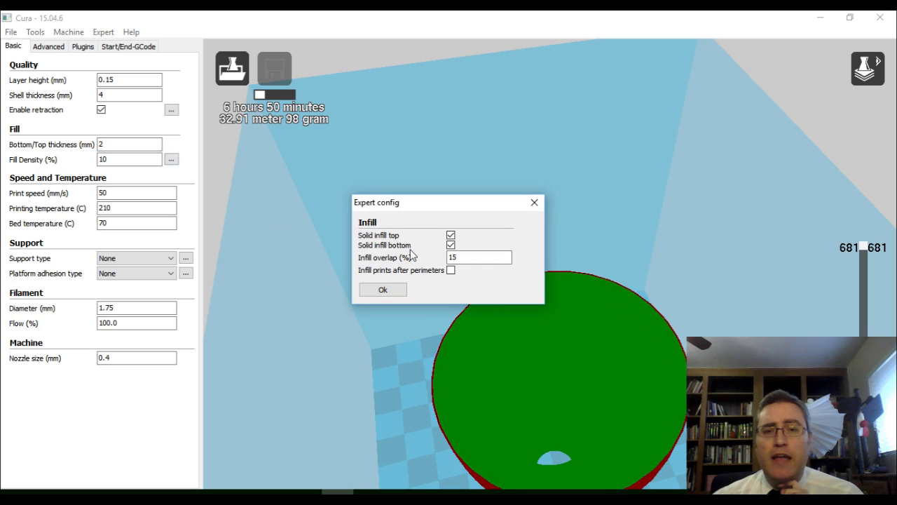
left_click(451, 235)
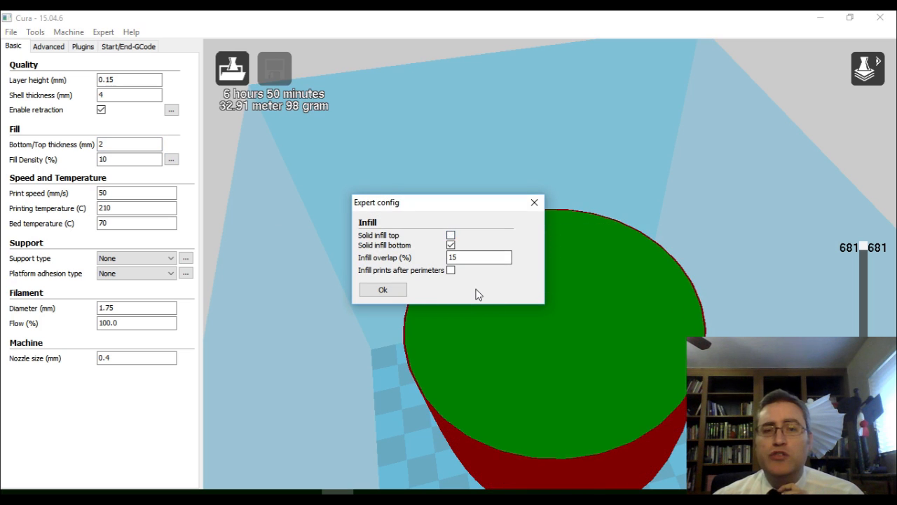
left_click_drag(471, 258, 397, 261)
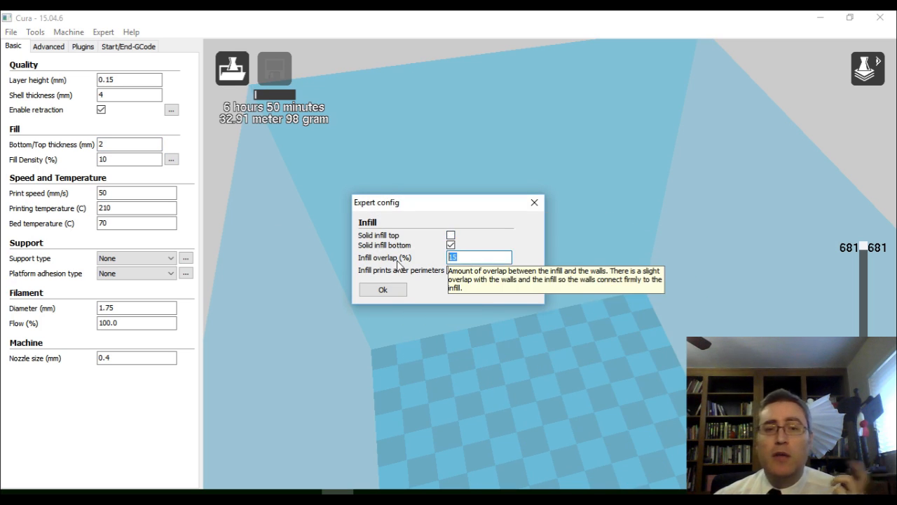
type("0")
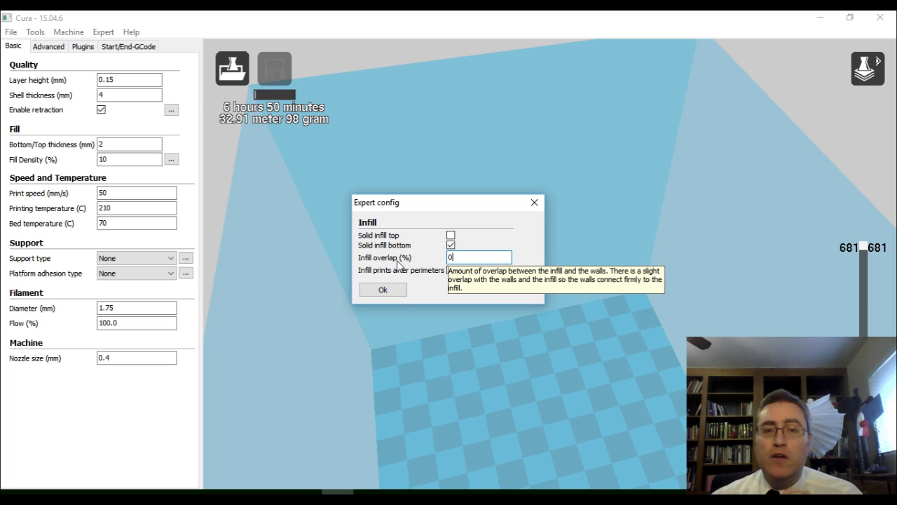
left_click(389, 289)
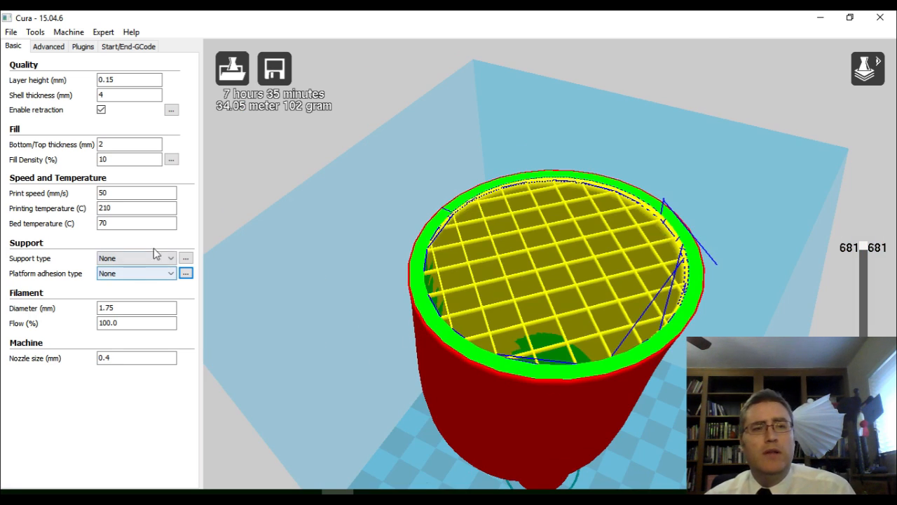
Review the expert infill options and set the infill overlap to 10%
left_click(171, 159)
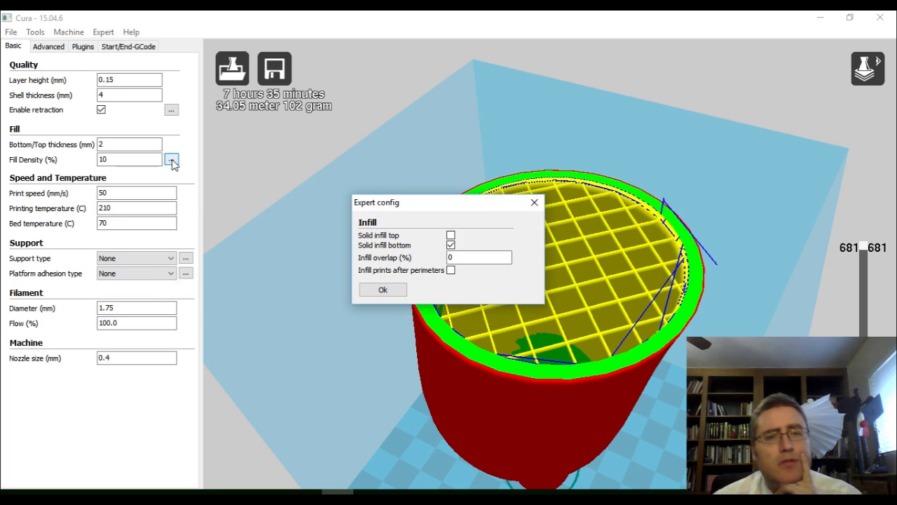
left_click(381, 288)
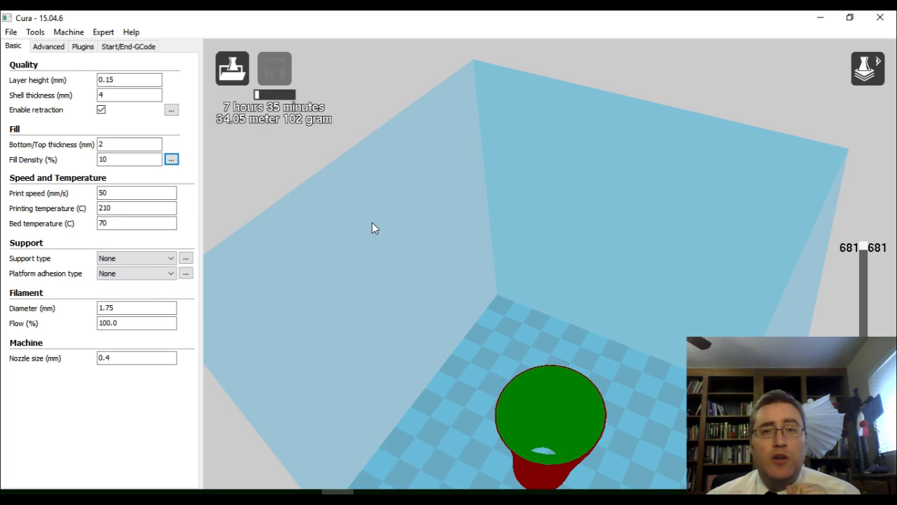
left_click(171, 159)
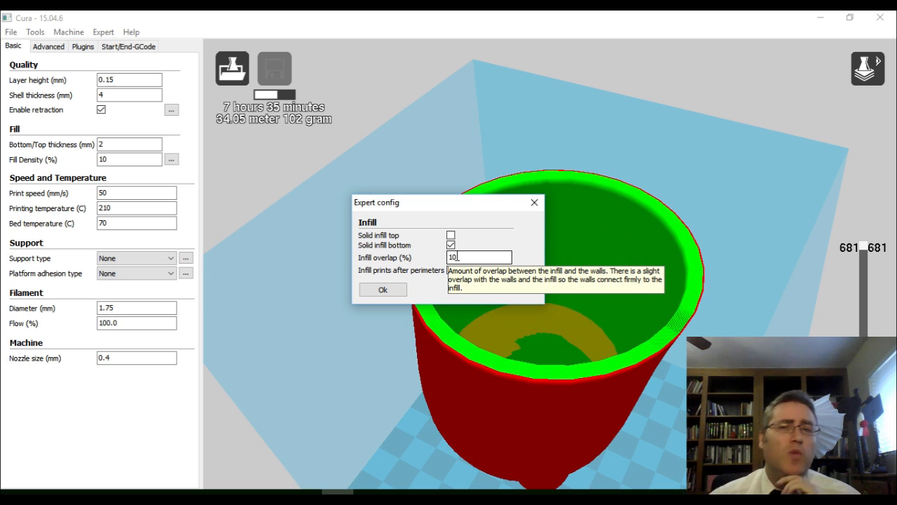
left_click(371, 292)
Set the fill density to 0% for a hollow vase
left_click_drag(119, 160, 54, 156)
type("0")
key("Tab")
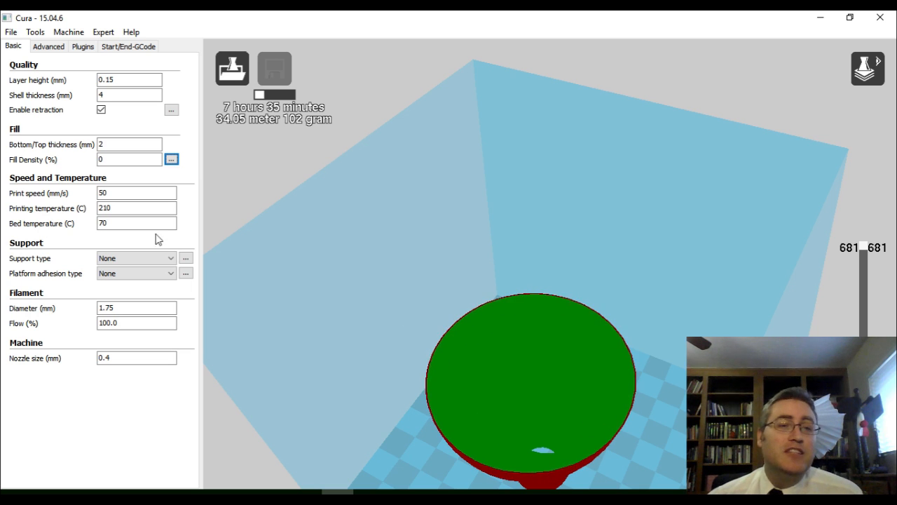
left_click(117, 155)
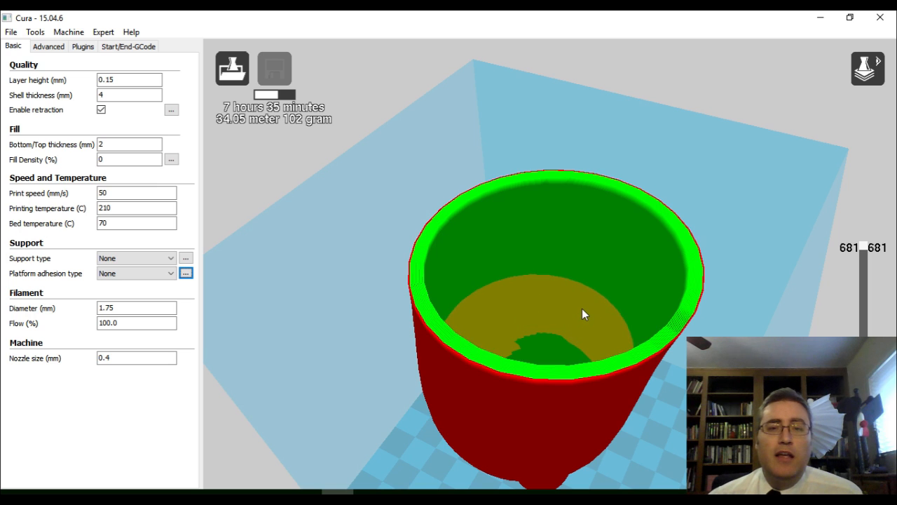
Inspect the sliced vase's open rim and interior from above, and examine its lowest layers at the base
scroll(582, 313, "down", 2)
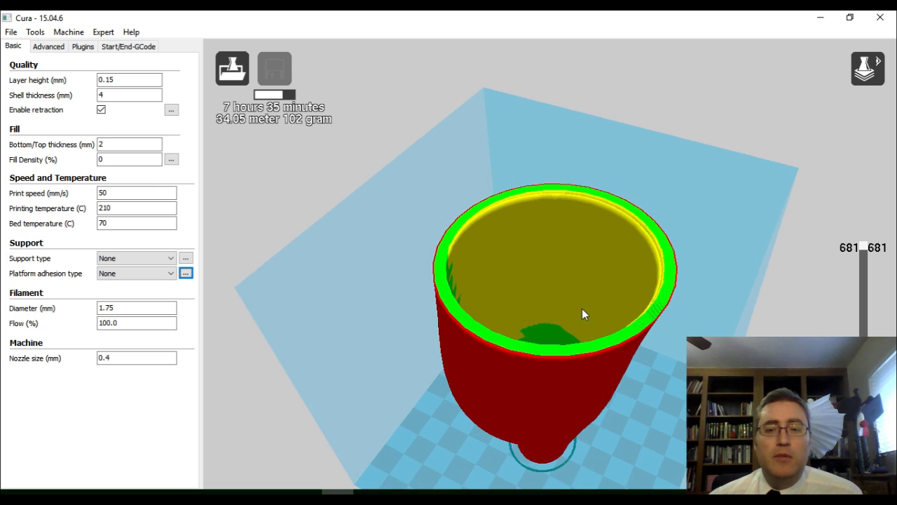
scroll(582, 313, "down", 1)
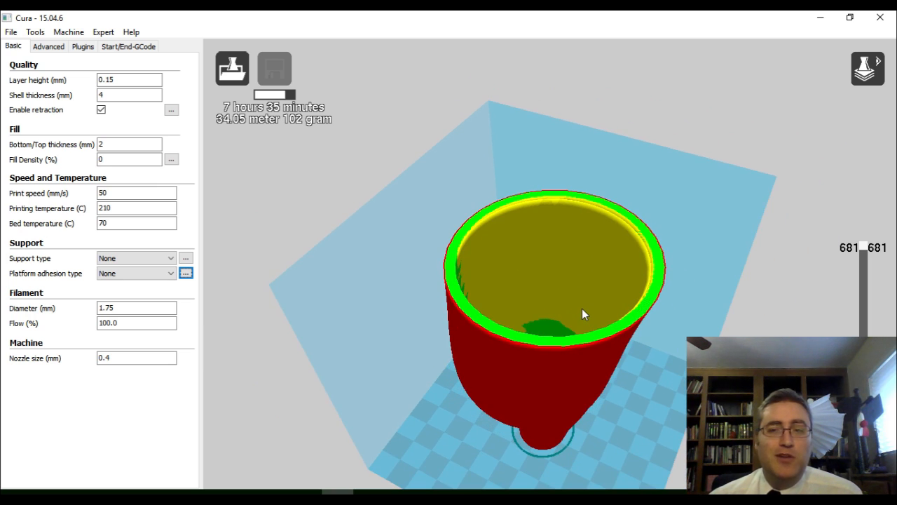
right_click_drag(581, 312, 674, 289)
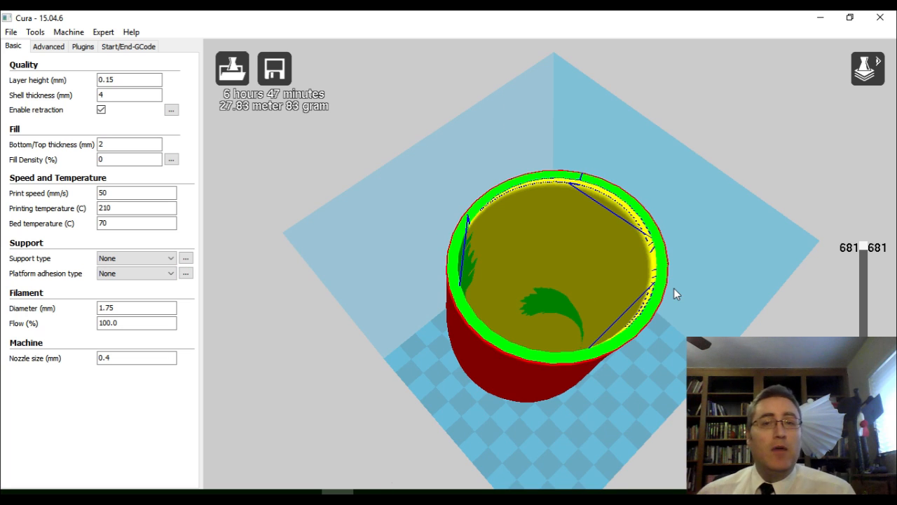
scroll(674, 293, "up", 1)
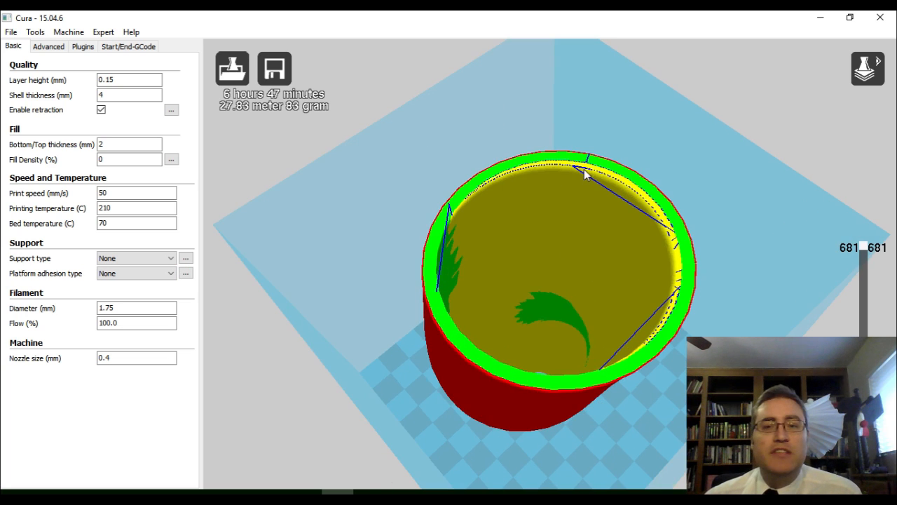
left_click_drag(864, 248, 846, 457)
right_click_drag(554, 346, 540, 363)
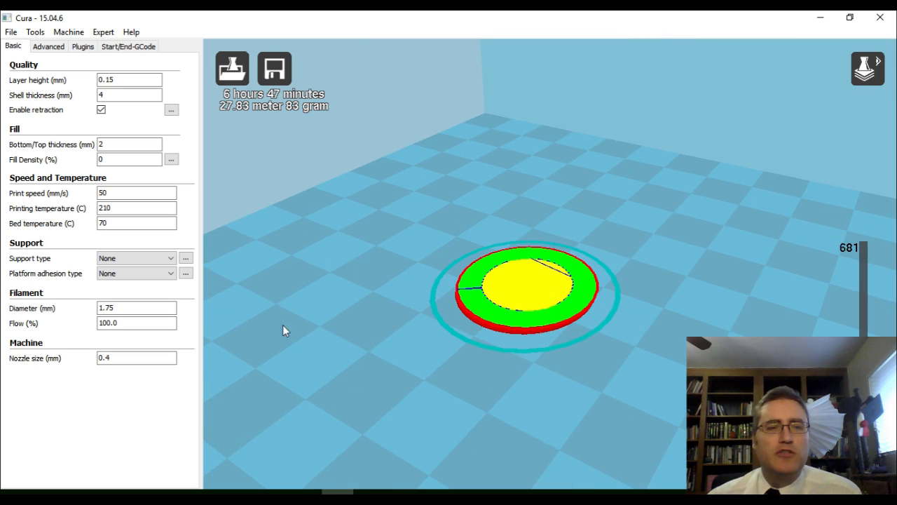
Review the expert options for the skirt and leave them unchanged
left_click(185, 274)
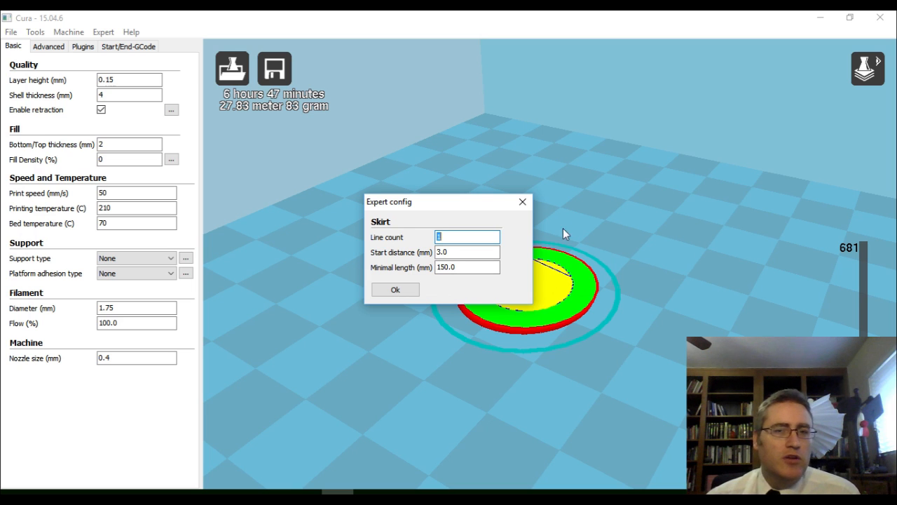
left_click(523, 202)
scroll(729, 326, "down", 2)
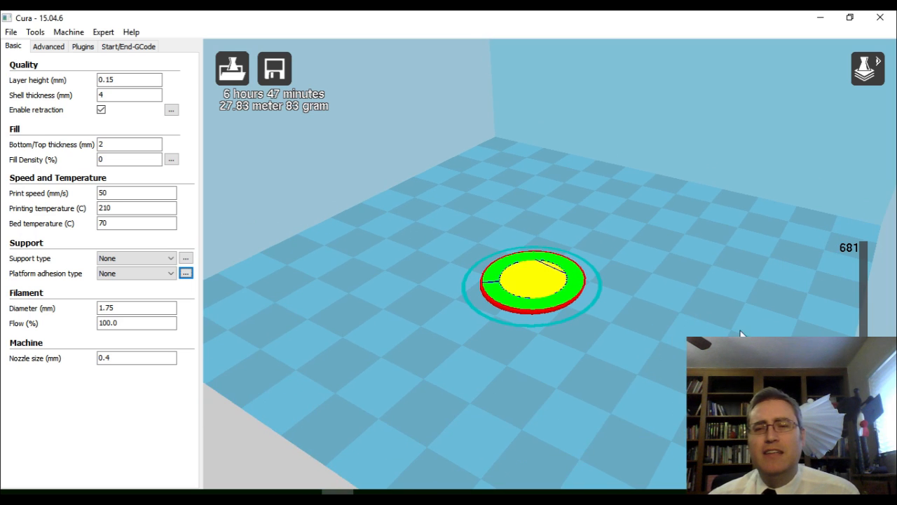
Show all layers again up to layer 681 and examine the vase's walls, interior and outer shape
left_click_drag(864, 403, 885, 339)
left_click_drag(895, 295, 879, 234)
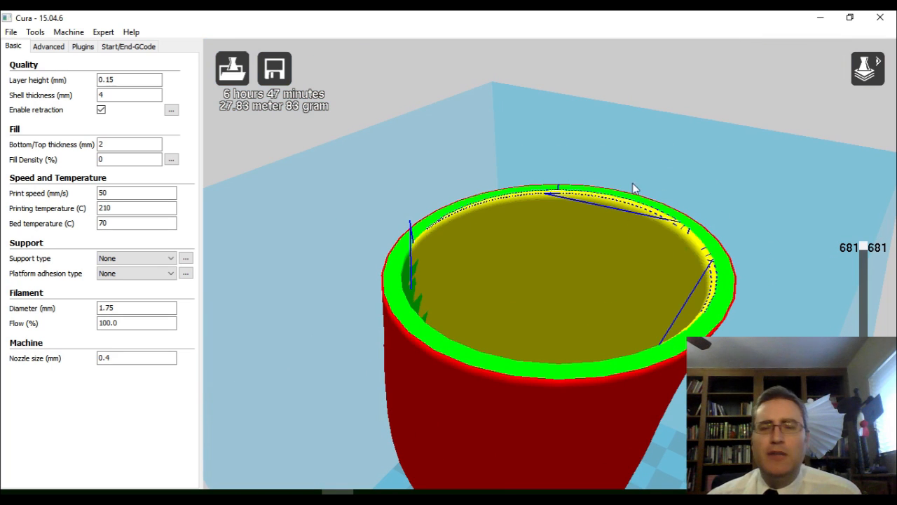
right_click_drag(643, 183, 587, 205)
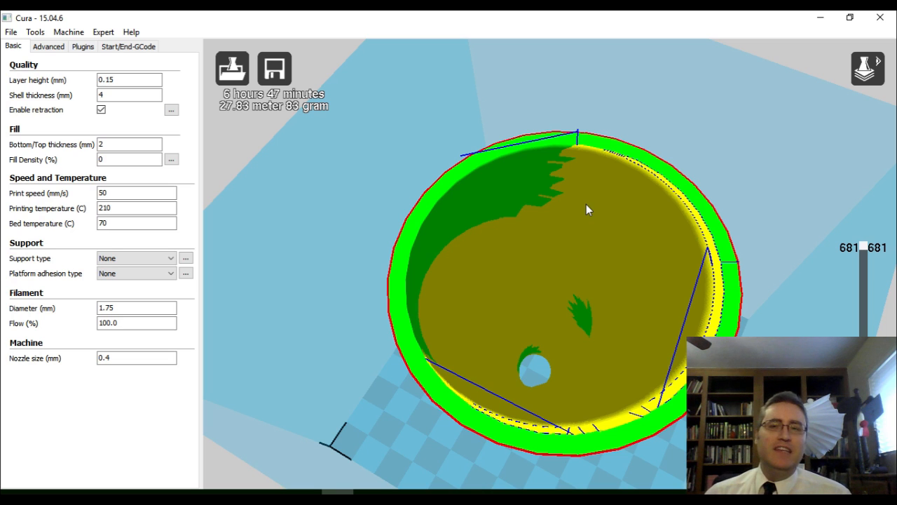
right_click_drag(549, 304, 573, 273)
scroll(573, 268, "down", 6)
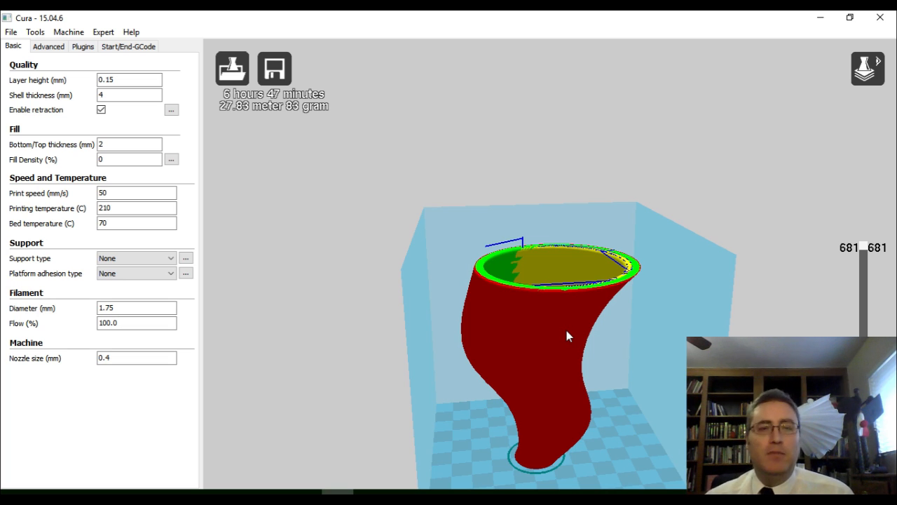
Start saving the toolpath and choose the SDStaging folder as its destination
left_click(287, 87)
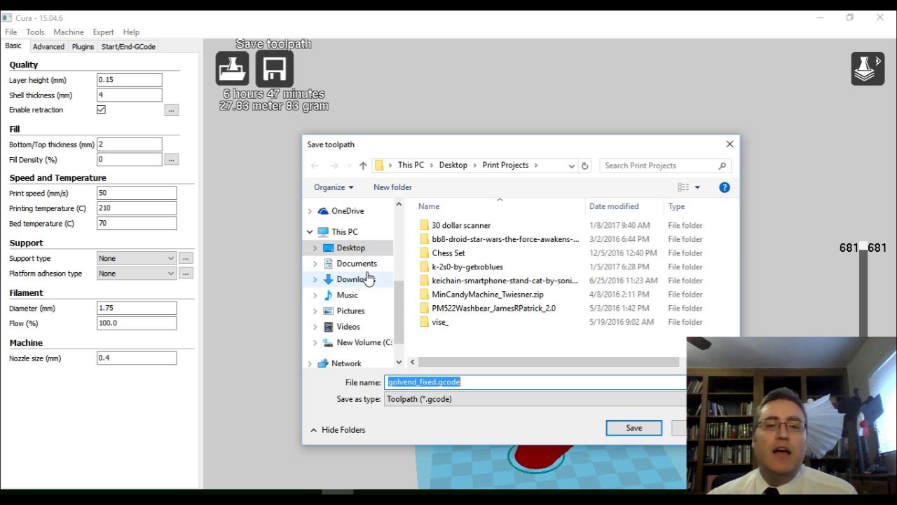
scroll(340, 319, "down", 1)
scroll(347, 317, "up", 3)
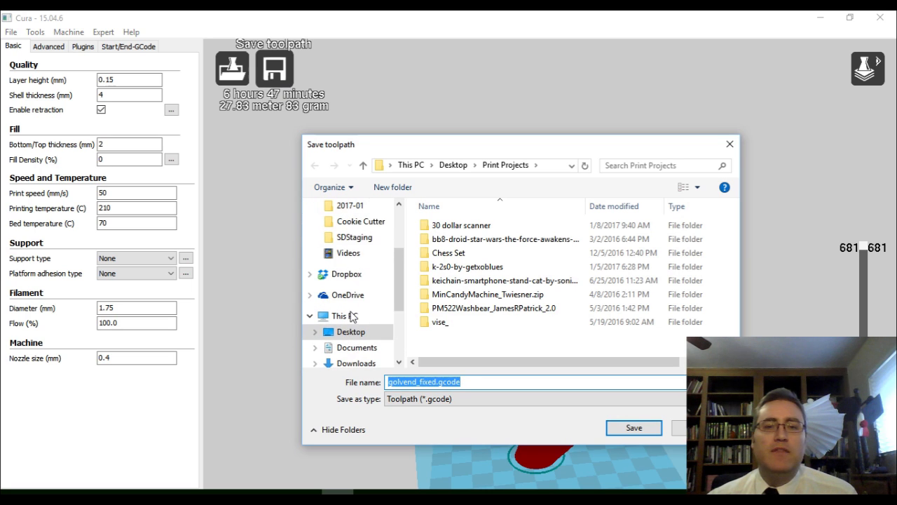
left_click(354, 237)
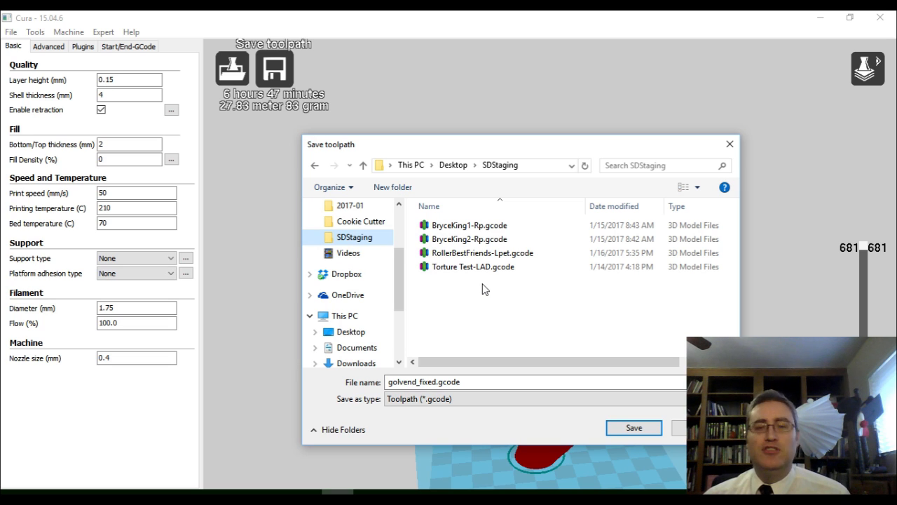
Name the toolpath file tornado-pVase.gcode and save it
left_click(436, 383)
double_click(436, 382)
left_click(435, 383)
key("shift+Home")
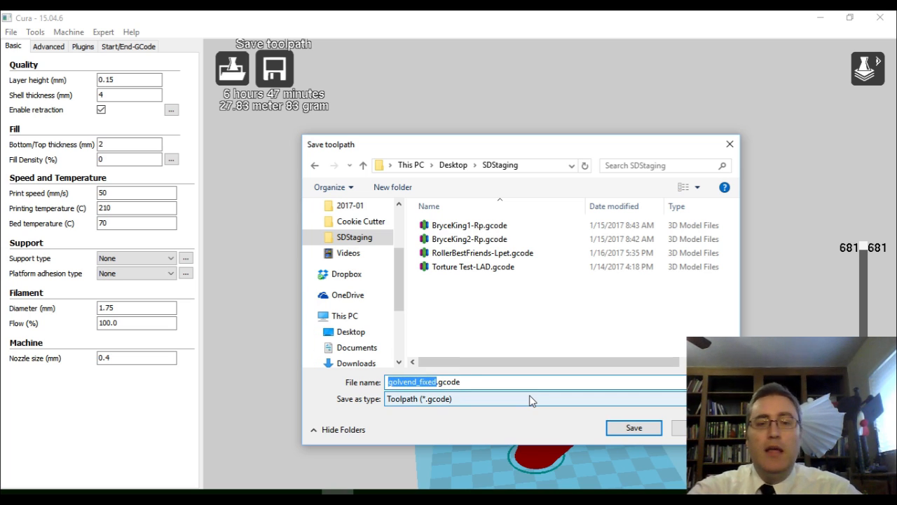
type("to")
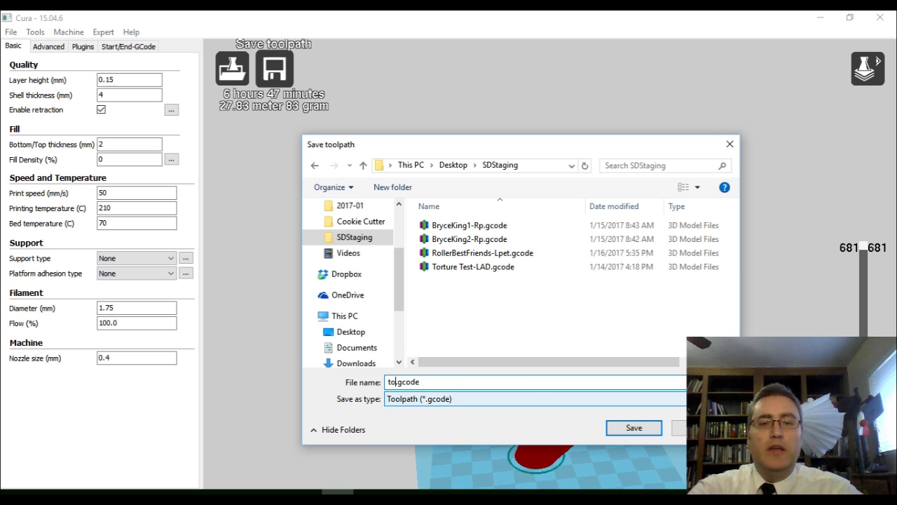
type("rnado")
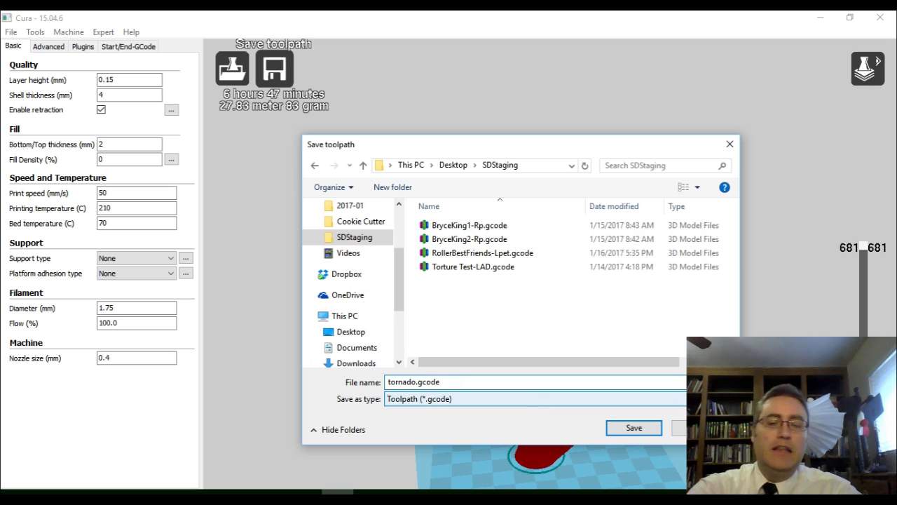
type("-")
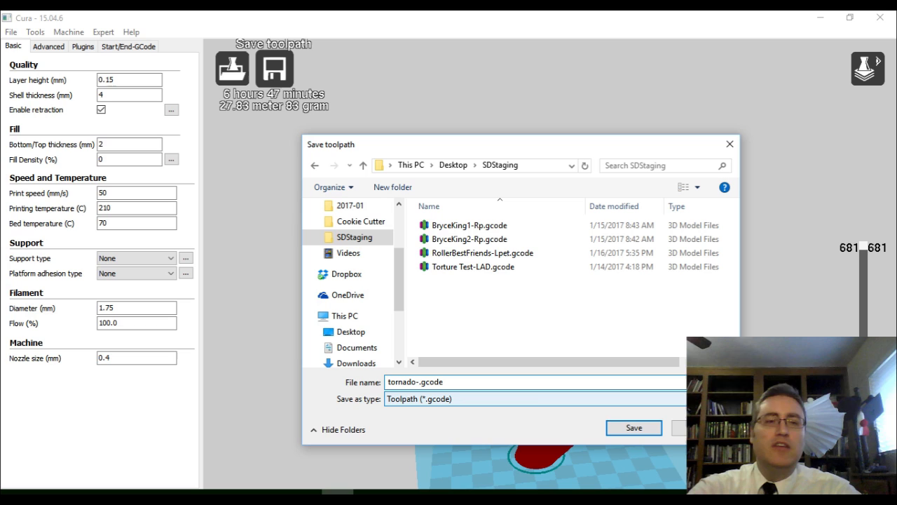
type("p")
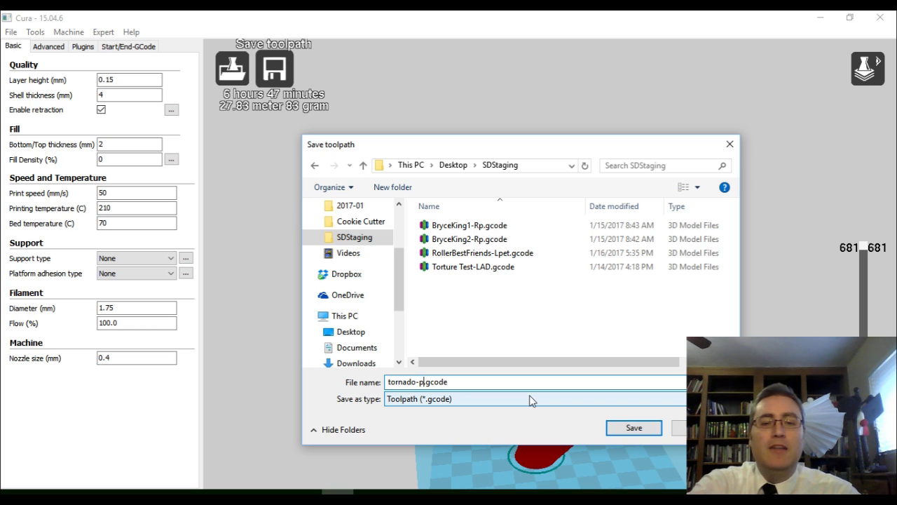
type("Vase")
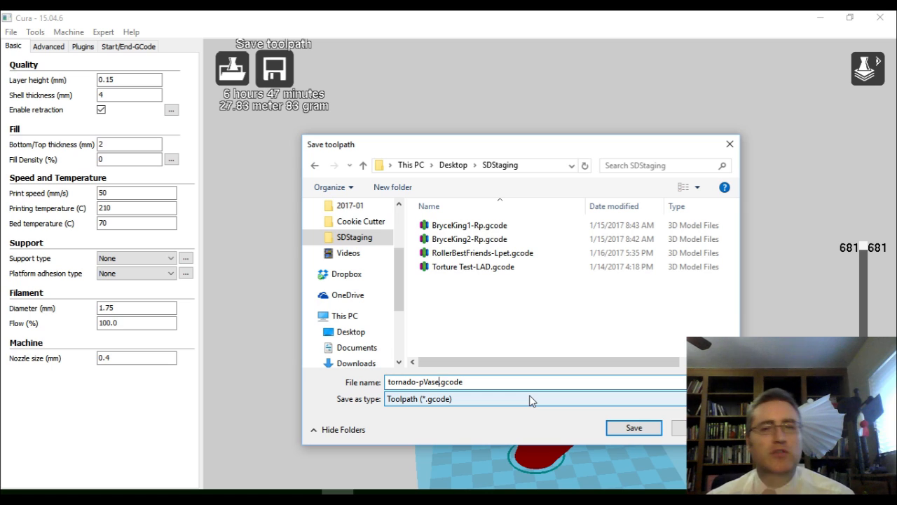
left_click(631, 429)
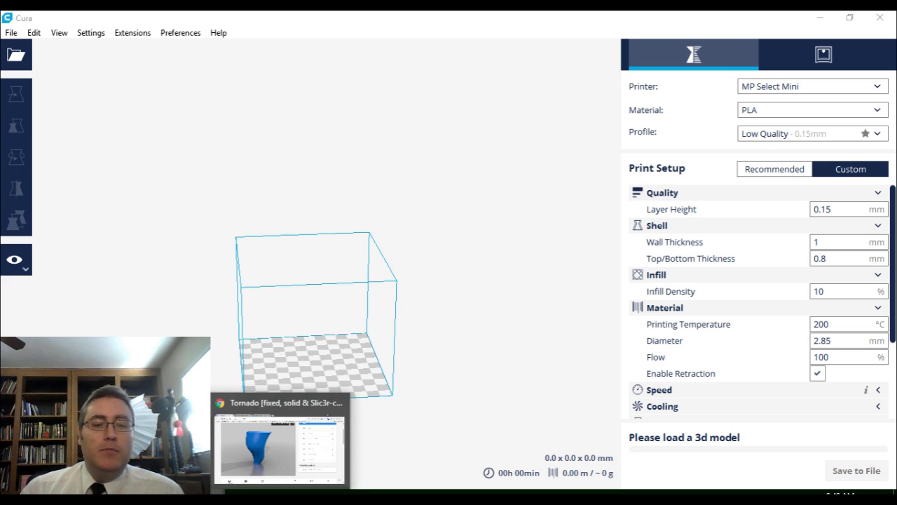
Switch to Chrome and review the Tornado model's Thingiverse page and the design pages of its two creators
left_click(251, 441)
scroll(223, 215, "up", 2)
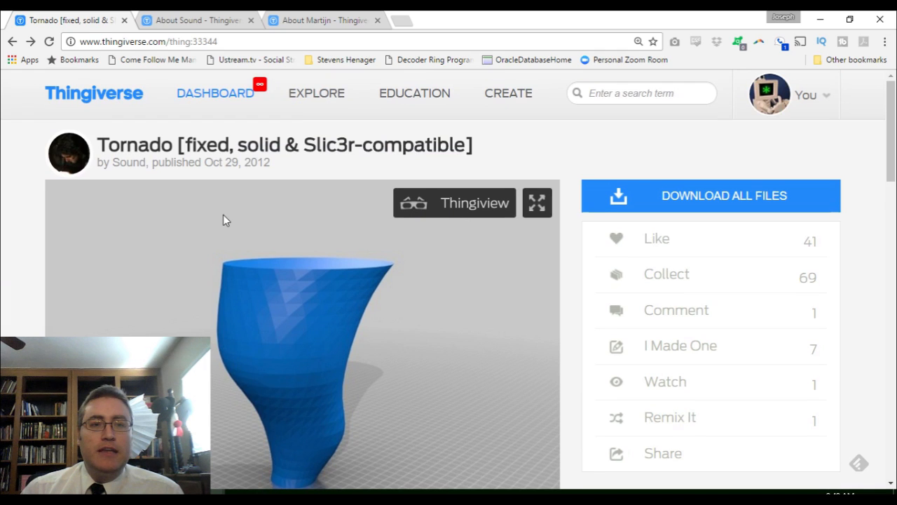
scroll(221, 265, "down", 1)
scroll(220, 265, "up", 1)
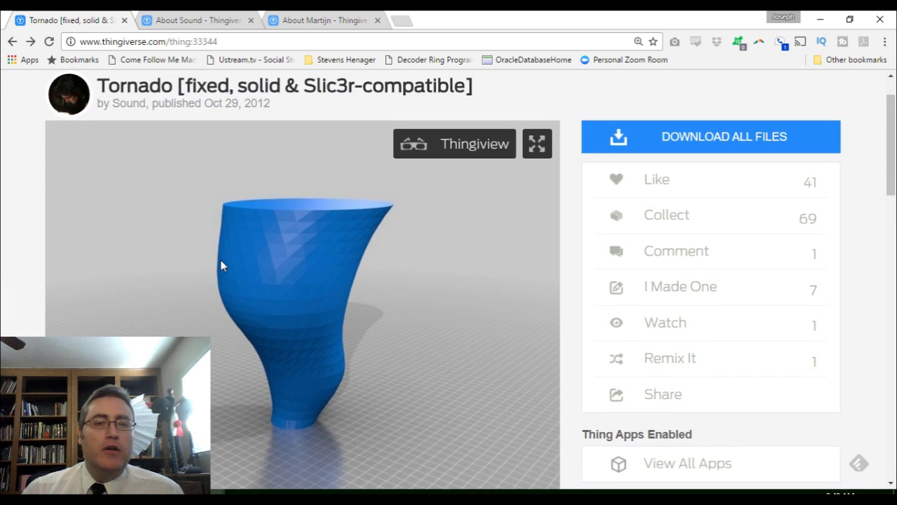
scroll(220, 265, "down", 1)
scroll(220, 265, "up", 2)
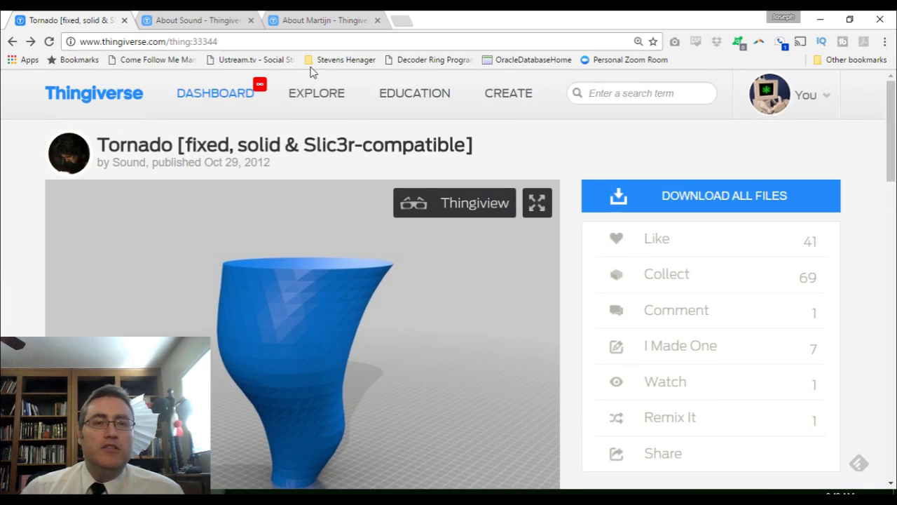
left_click(307, 20)
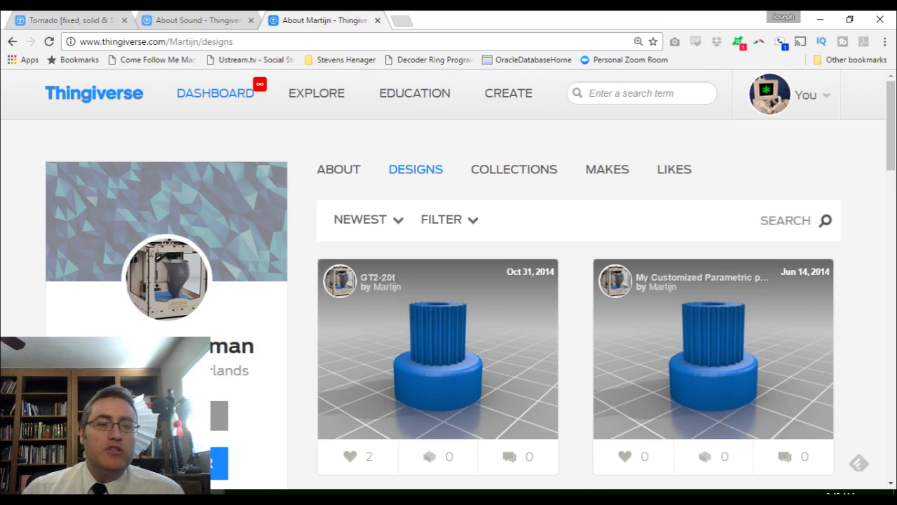
left_click(179, 24)
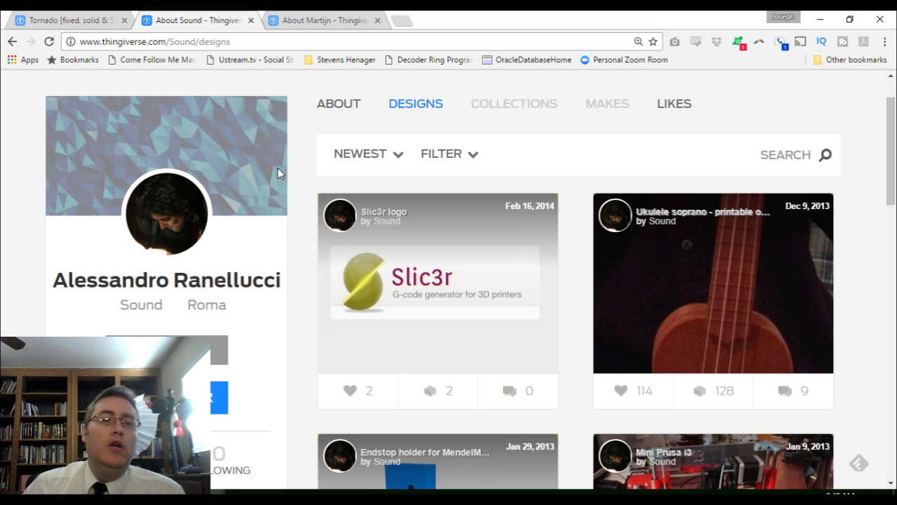
Review the Tornado model's preview on its Thingiverse page, and switch to Cura
left_click(58, 25)
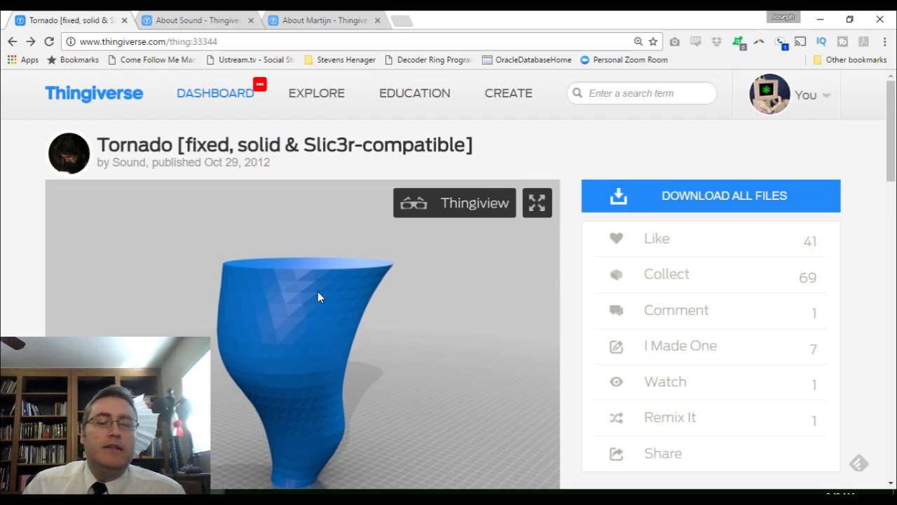
scroll(317, 297, "down", 3)
scroll(302, 210, "up", 1)
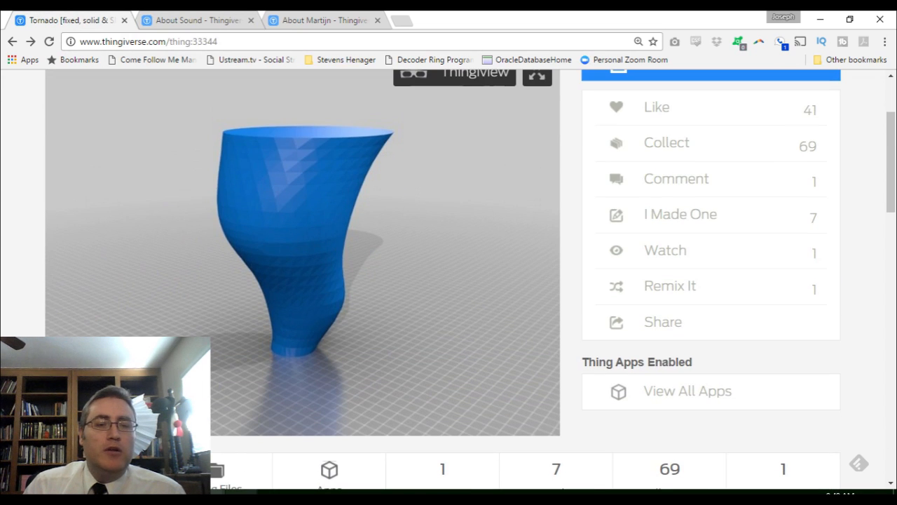
left_click(338, 492)
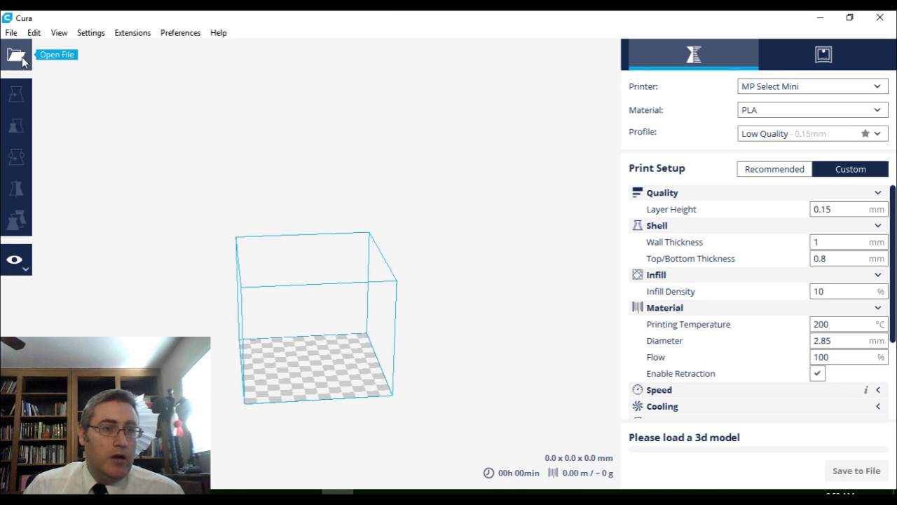
left_click(11, 33)
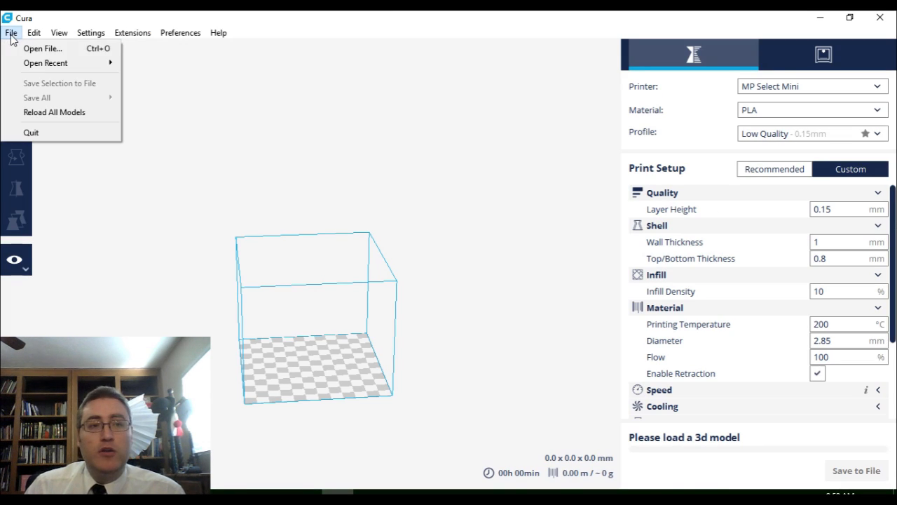
left_click(12, 48)
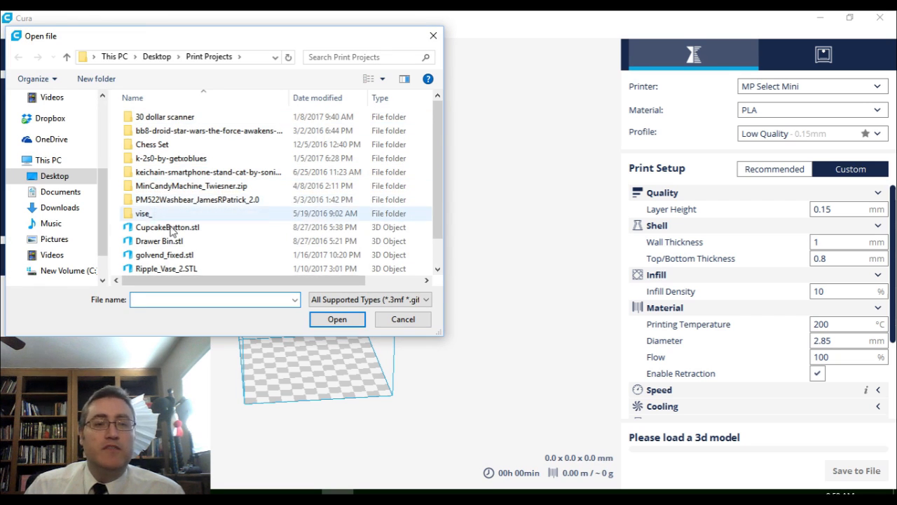
left_click(164, 256)
left_click(405, 319)
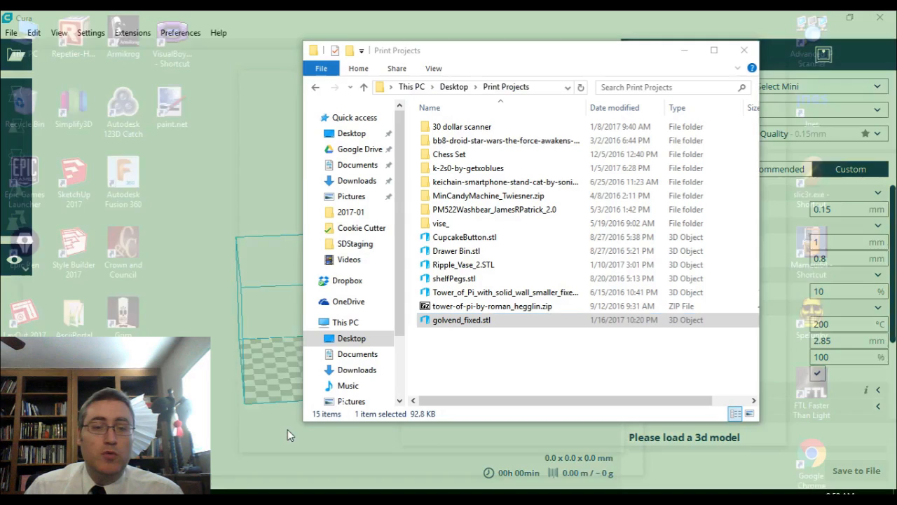
Load golvend_fixed.stl from the Print Projects folder into Cura and dismiss the notification messages
left_click(286, 430)
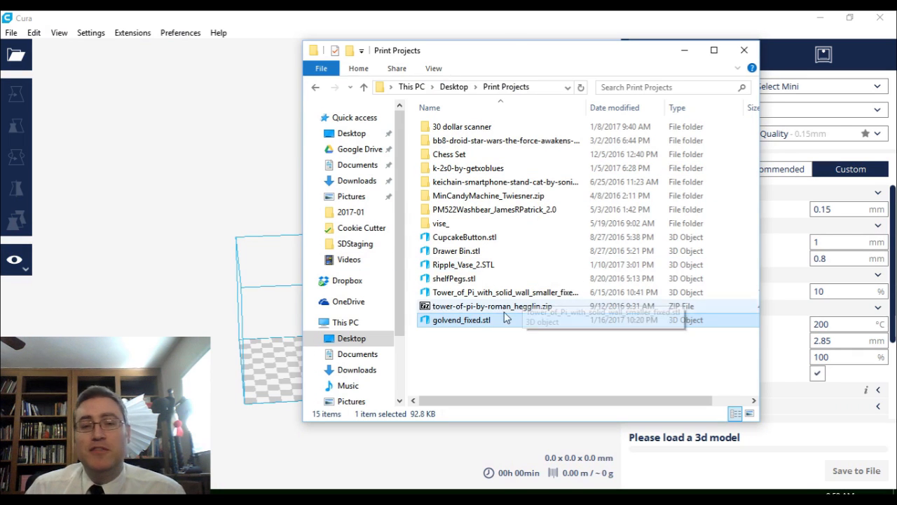
left_click_drag(489, 321, 274, 334)
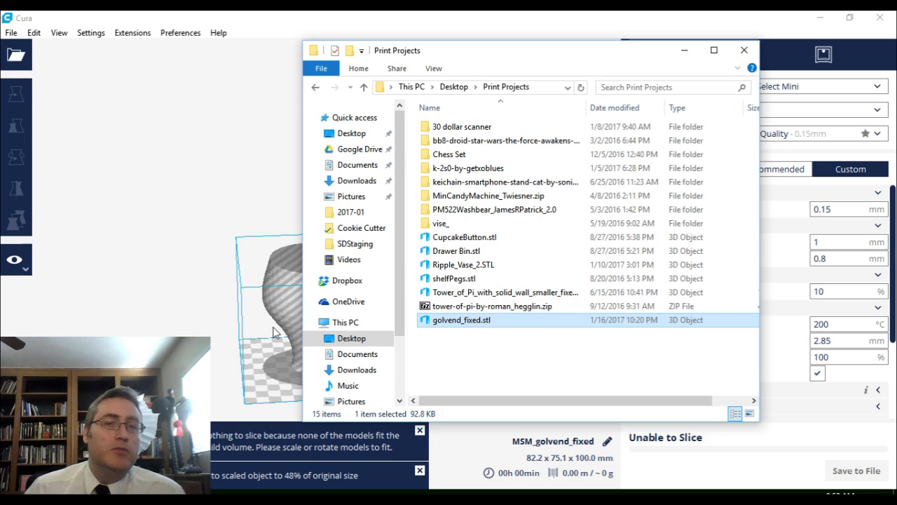
left_click(251, 42)
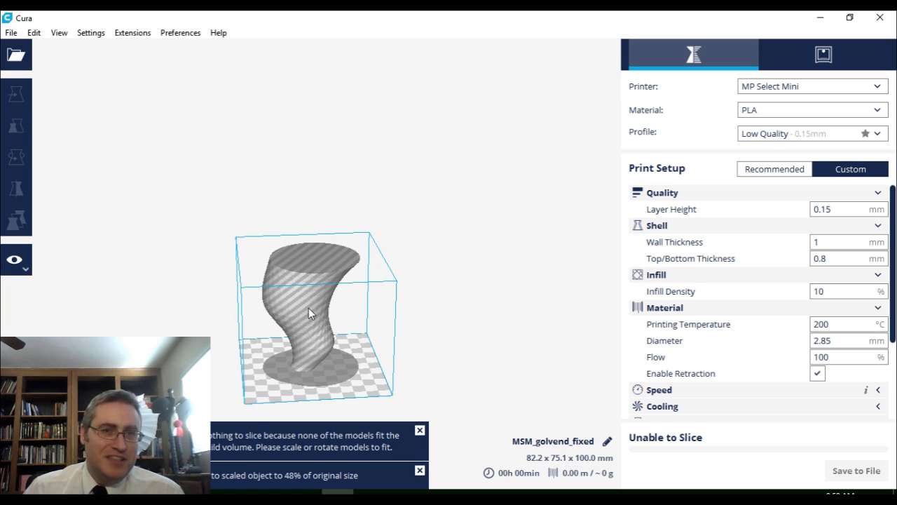
left_click(419, 431)
left_click(419, 471)
mouse_move(389, 422)
right_mouse_down()
mouse_move(393, 366)
mouse_move(395, 404)
mouse_move(333, 404)
mouse_move(394, 427)
right_mouse_up()
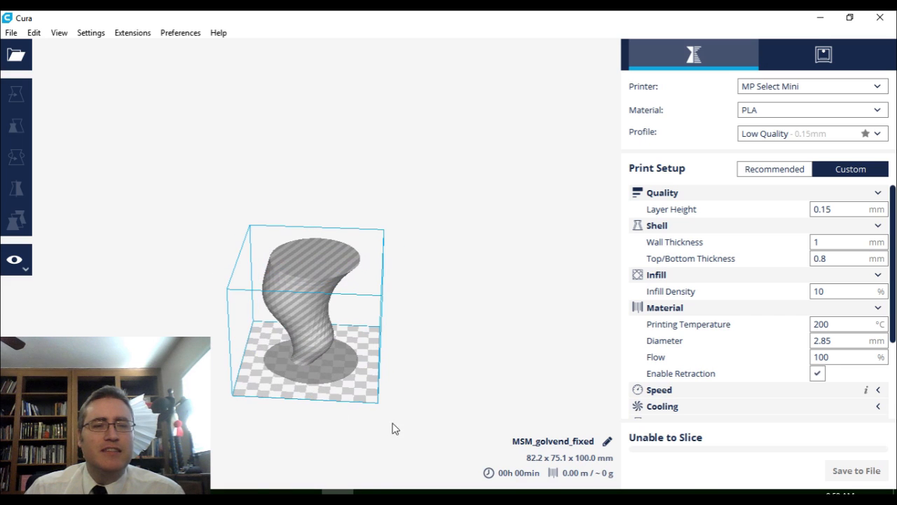
Move the Tornado model slightly on the build plate to about X 2.3 mm, Y -1.5 mm
left_click(311, 341)
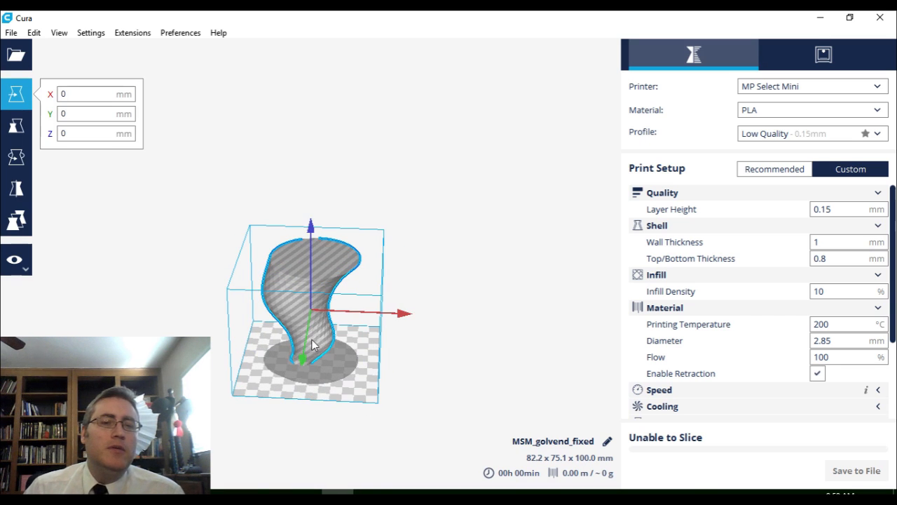
mouse_move(321, 294)
left_mouse_down()
mouse_move(317, 284)
mouse_move(322, 296)
left_mouse_up()
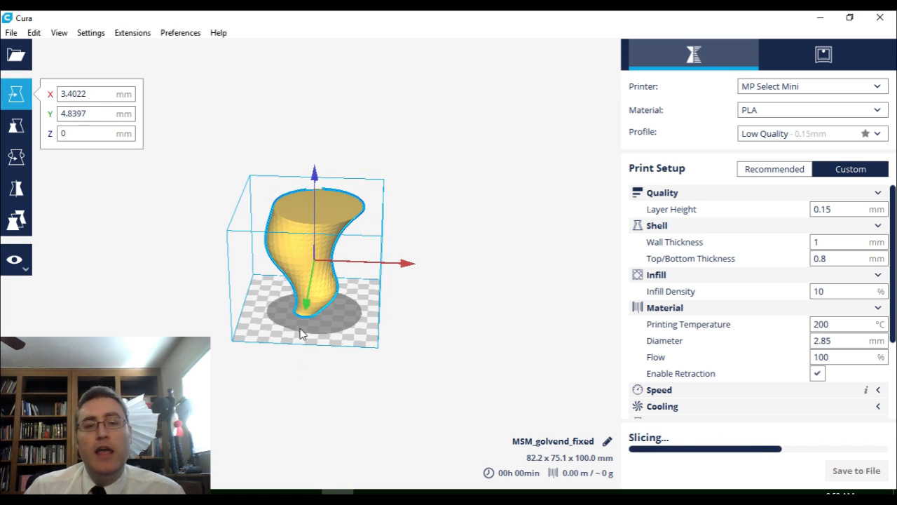
mouse_move(320, 295)
left_mouse_down()
mouse_move(335, 322)
mouse_move(322, 286)
left_mouse_up()
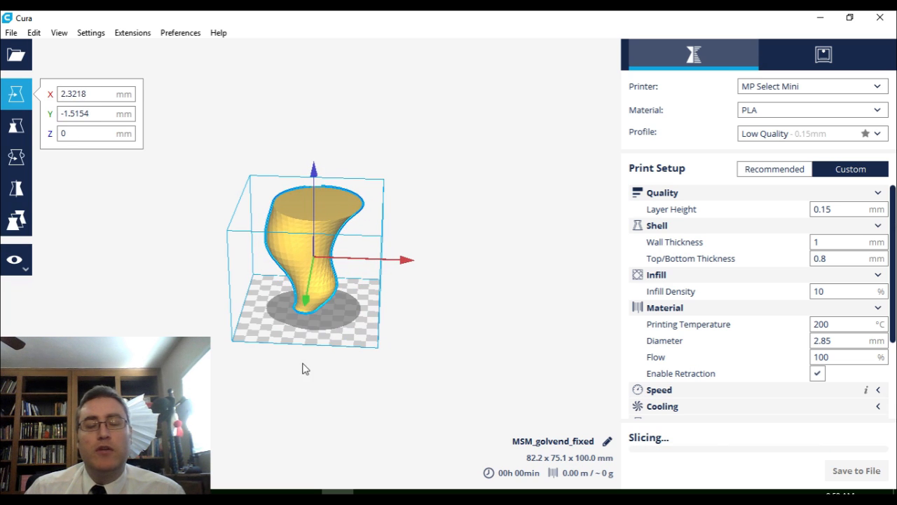
Scale the Tornado model uniformly to 45%
left_click(16, 127)
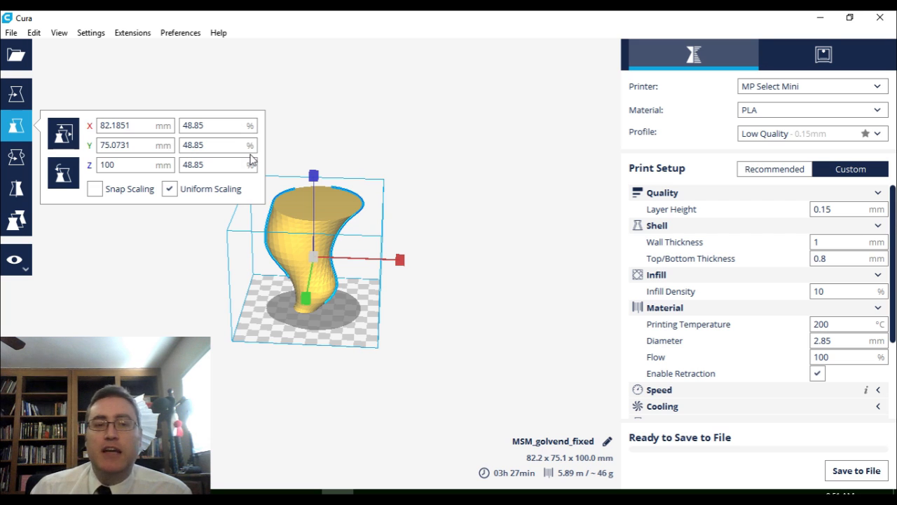
left_click_drag(231, 127, 145, 125)
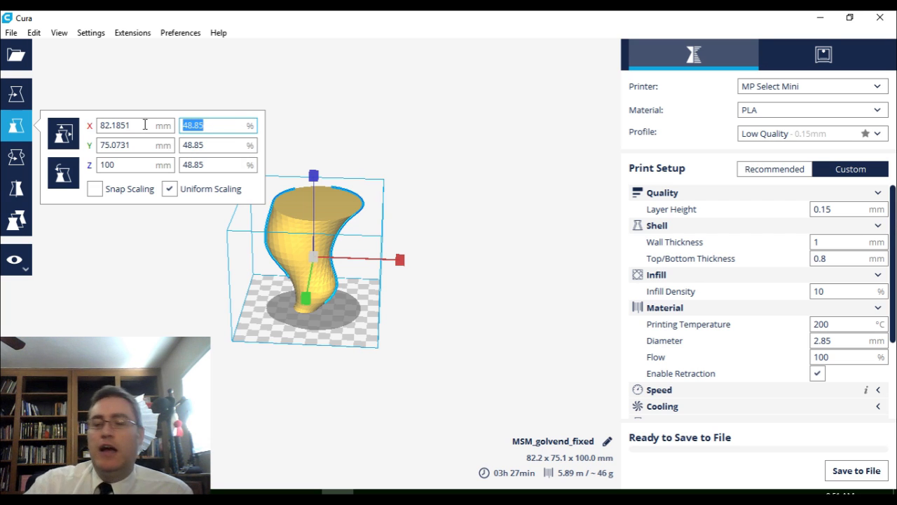
type("45")
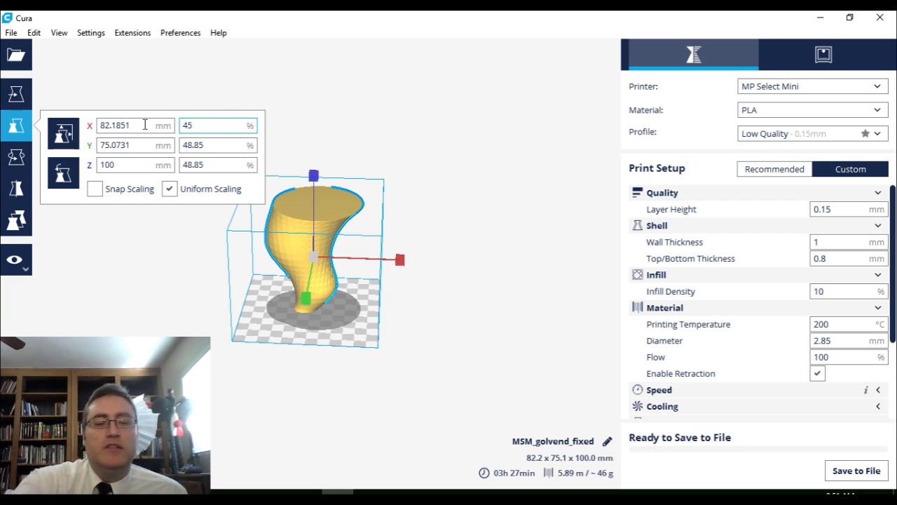
key("Return")
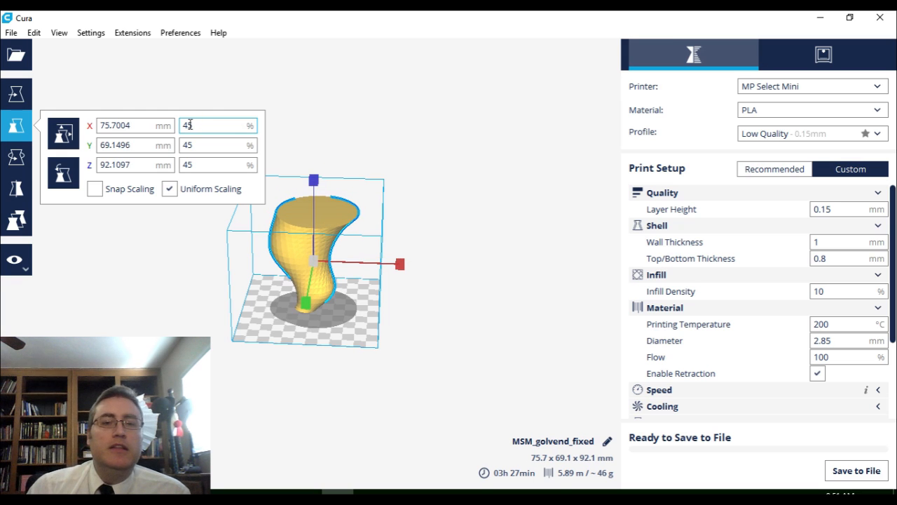
Turn off uniform scaling and squash the model's height to a Z scale of 20%
left_click(172, 190)
left_click_drag(201, 167, 152, 162)
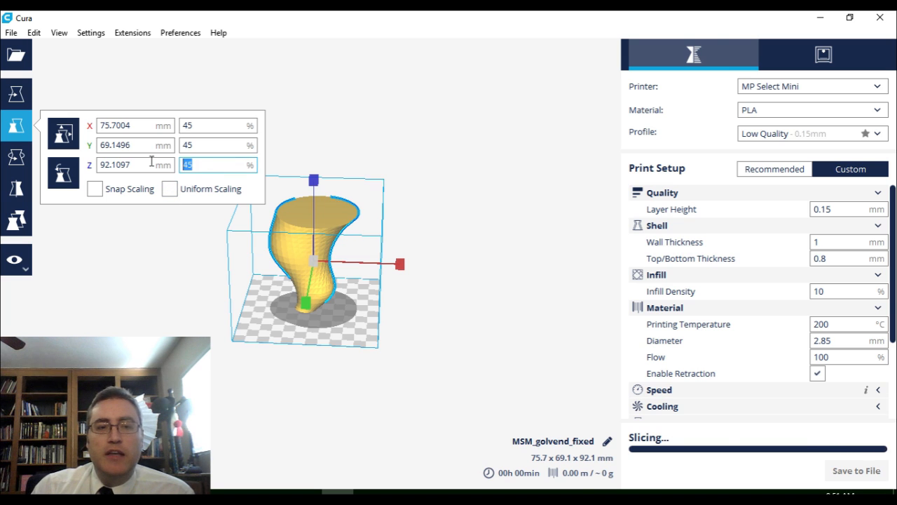
type("20")
key("Return")
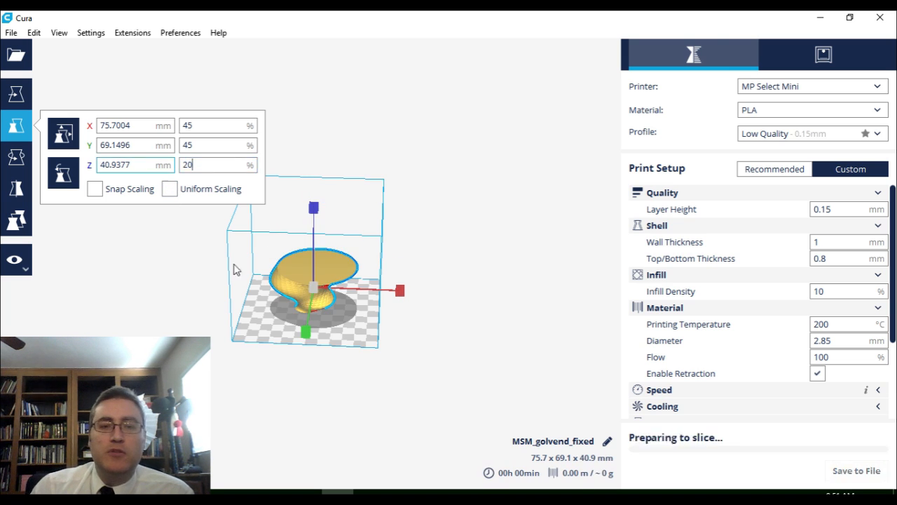
Examine the squashed model's overhang areas highlighted in red from several sides
left_click(256, 264)
right_click_drag(256, 261, 255, 220)
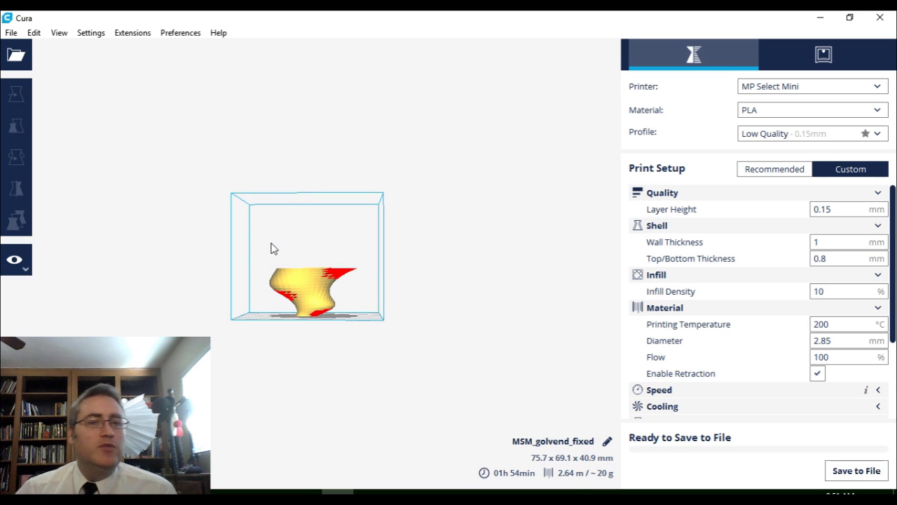
scroll(312, 316, "up", 3)
scroll(323, 308, "up", 2)
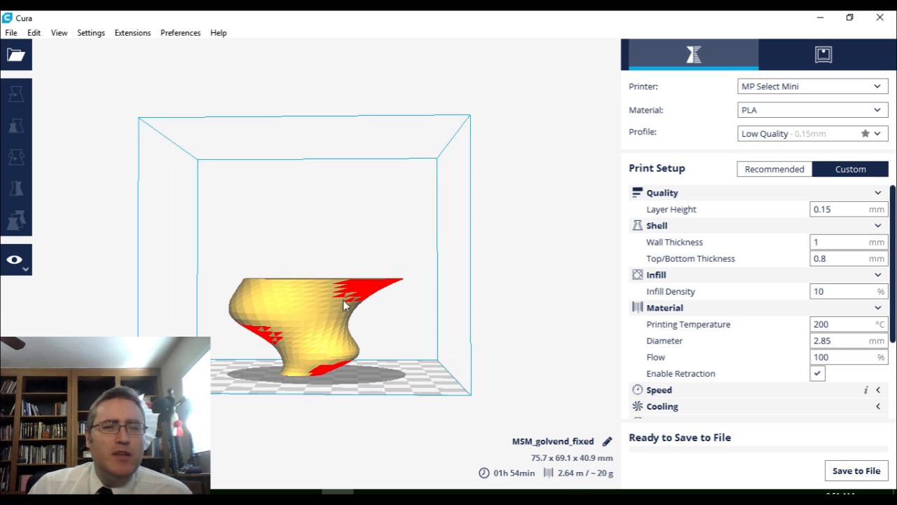
right_click_drag(391, 316, 315, 327)
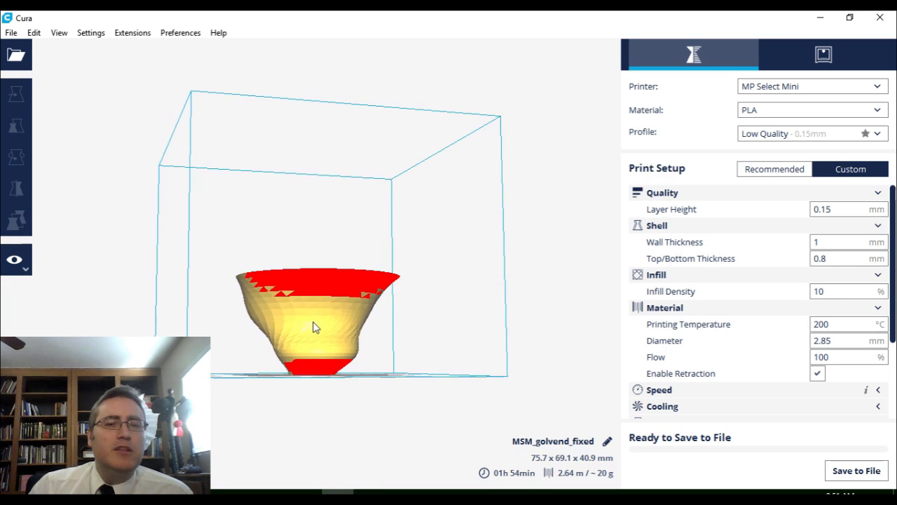
right_click_drag(368, 311, 334, 319)
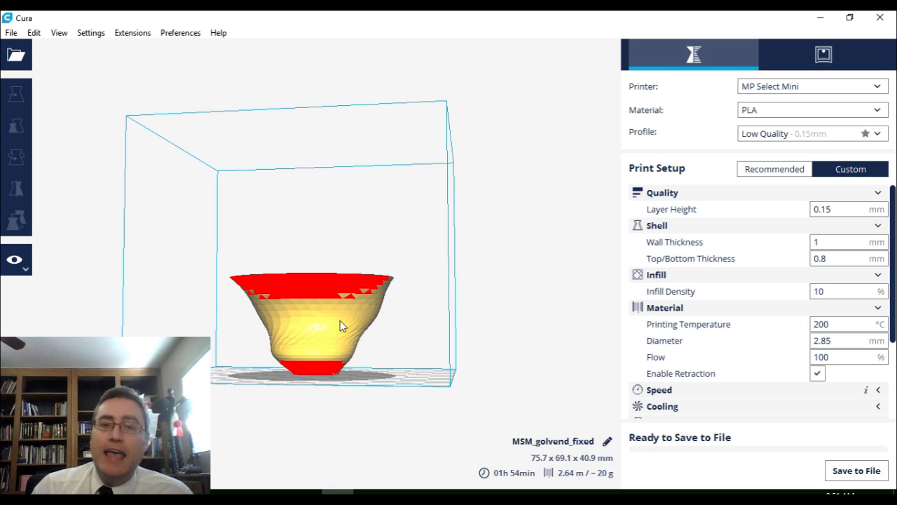
right_click_drag(295, 325, 319, 328)
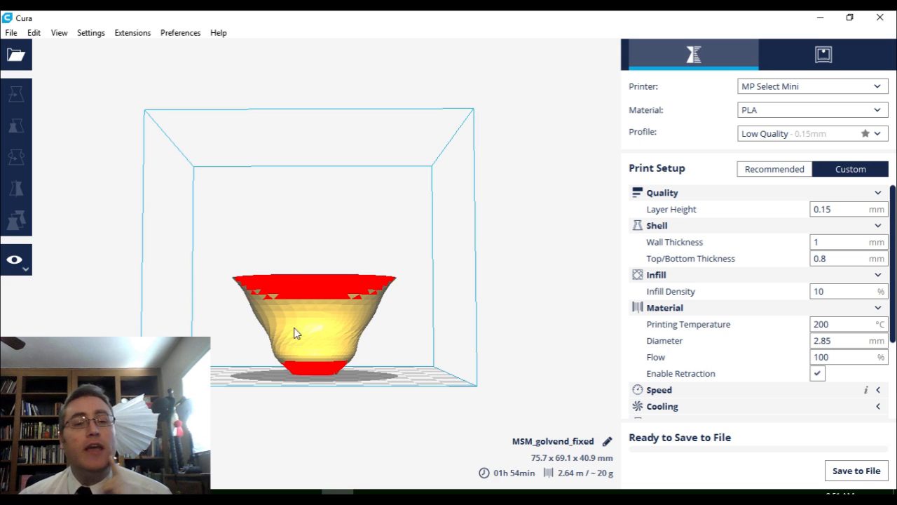
right_click_drag(278, 331, 377, 336)
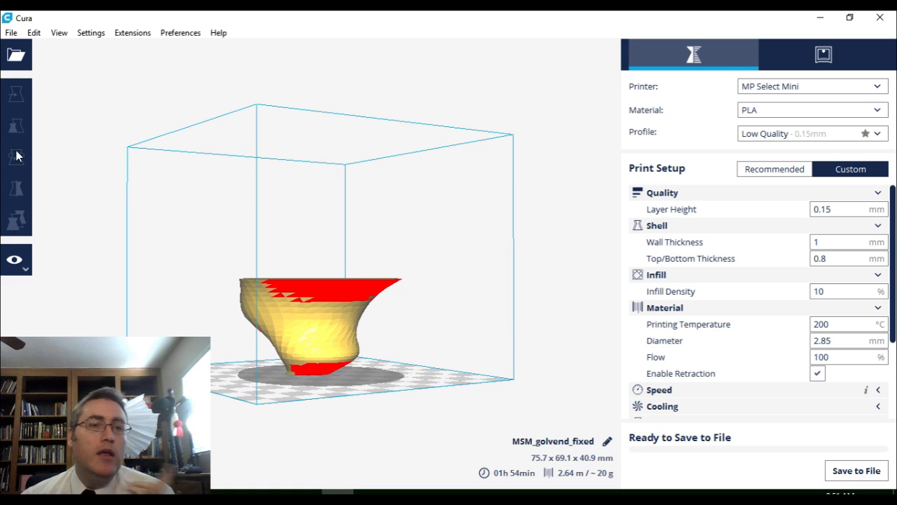
Set the model's Z scale back to 45% and turn uniform scaling on again
left_click(344, 310)
left_click_drag(208, 166, 117, 164)
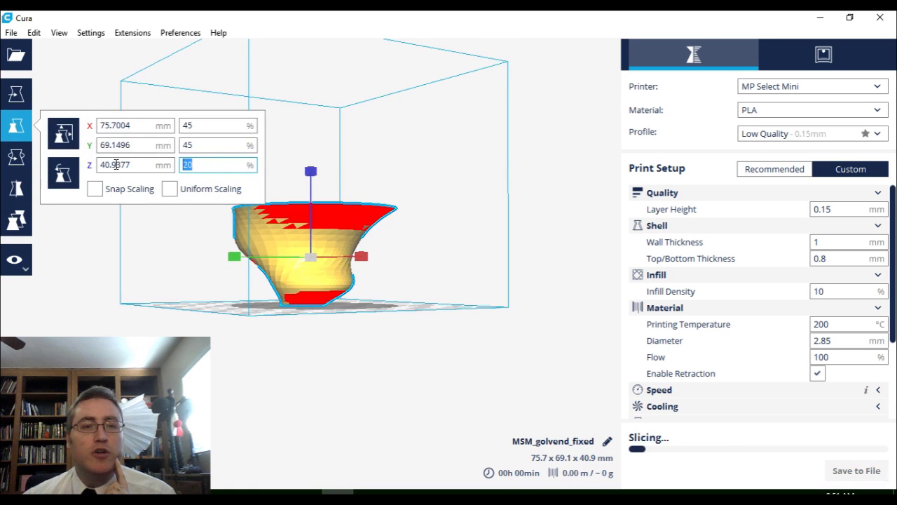
type("45")
key("Return")
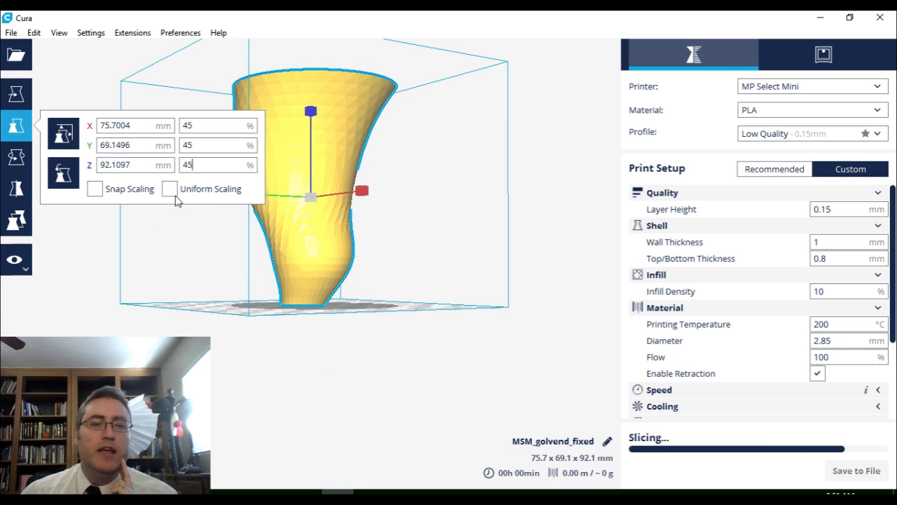
left_click(170, 189)
left_click(91, 249)
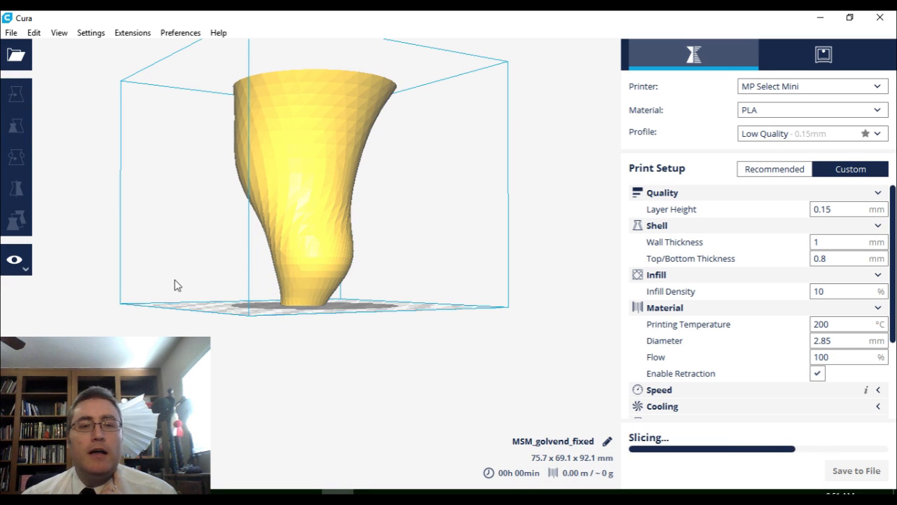
Display the model in X-Ray view and inspect its solid body from the side
right_click_drag(142, 211, 196, 266)
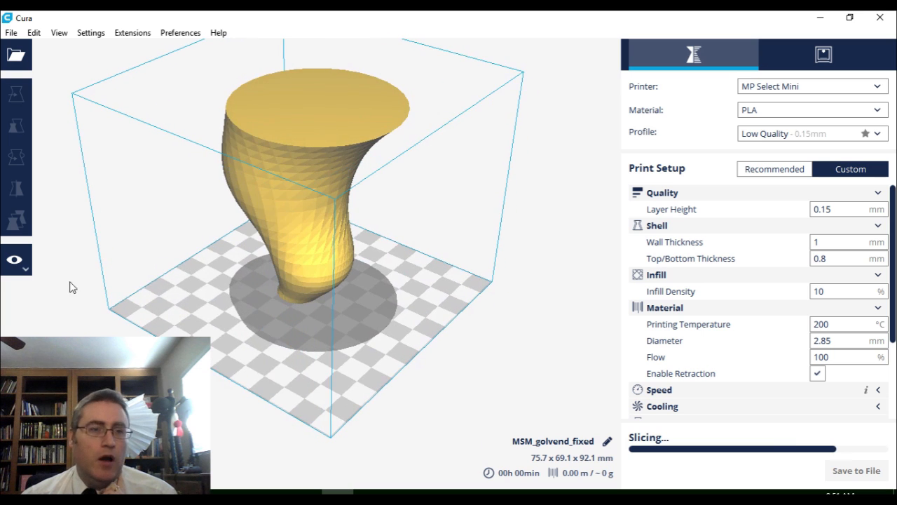
left_click(24, 263)
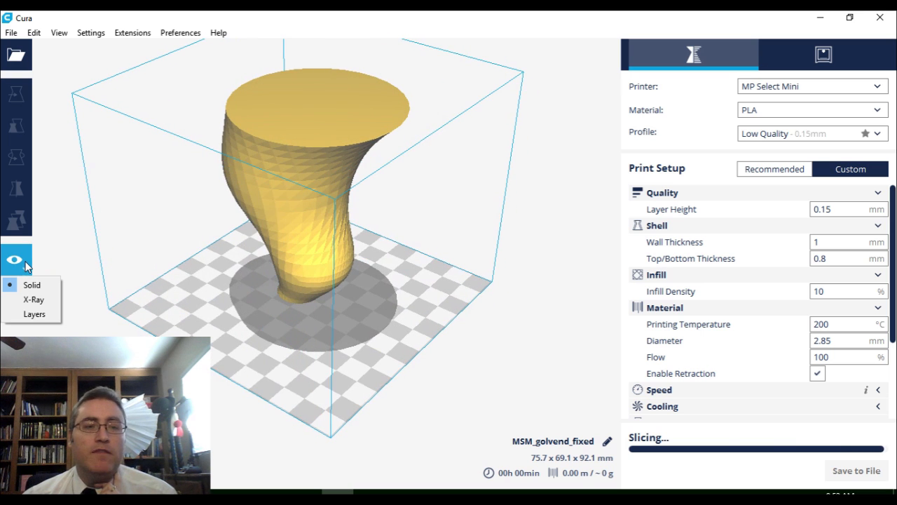
left_click(38, 301)
right_click_drag(168, 310, 251, 300)
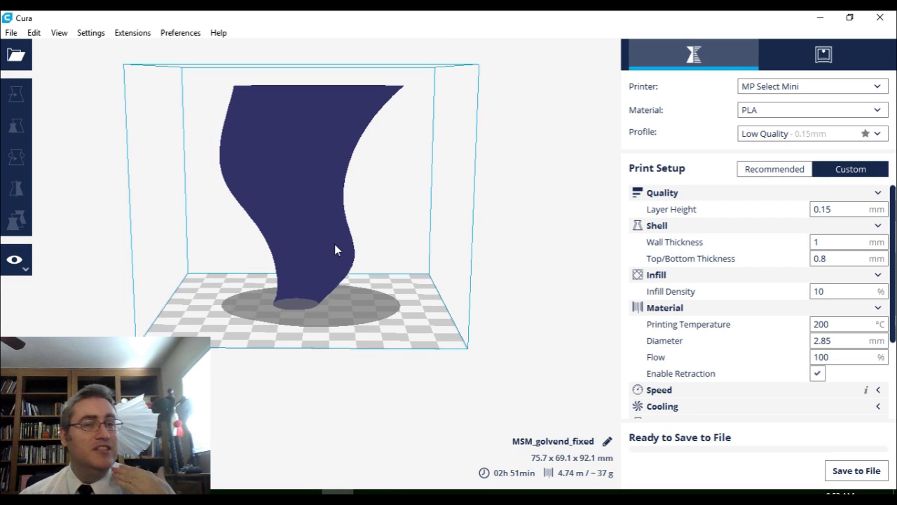
left_click(17, 261)
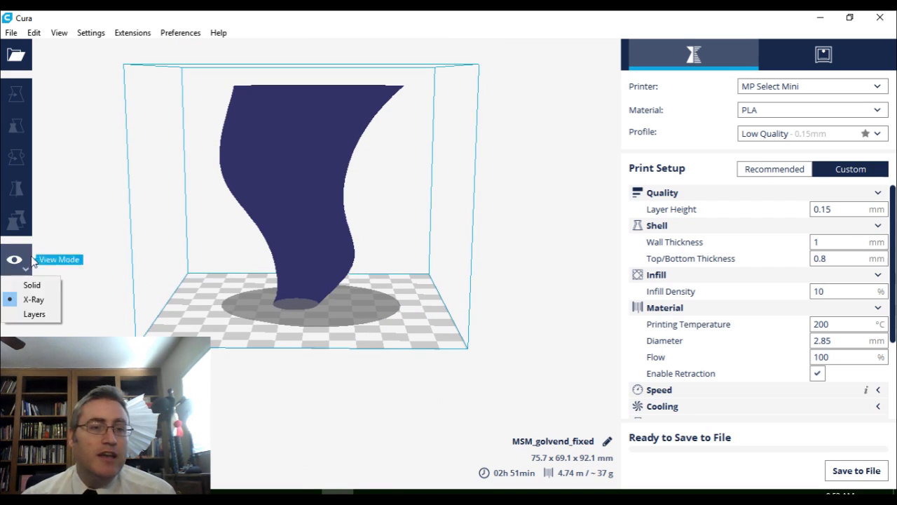
left_click(44, 301)
mouse_move(213, 243)
right_mouse_down()
mouse_move(211, 176)
mouse_move(203, 258)
right_mouse_up()
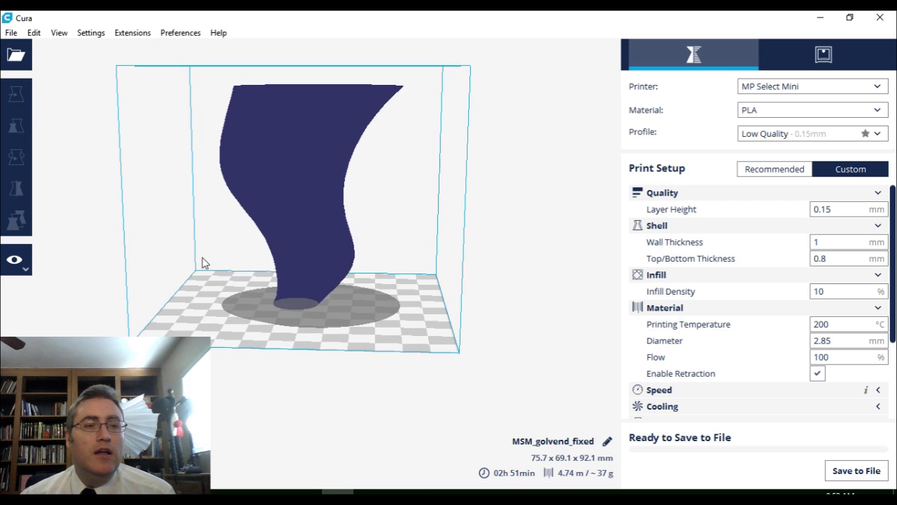
Display the model in Layers view and examine its sliced walls and closed top
left_click(18, 261)
left_click(34, 315)
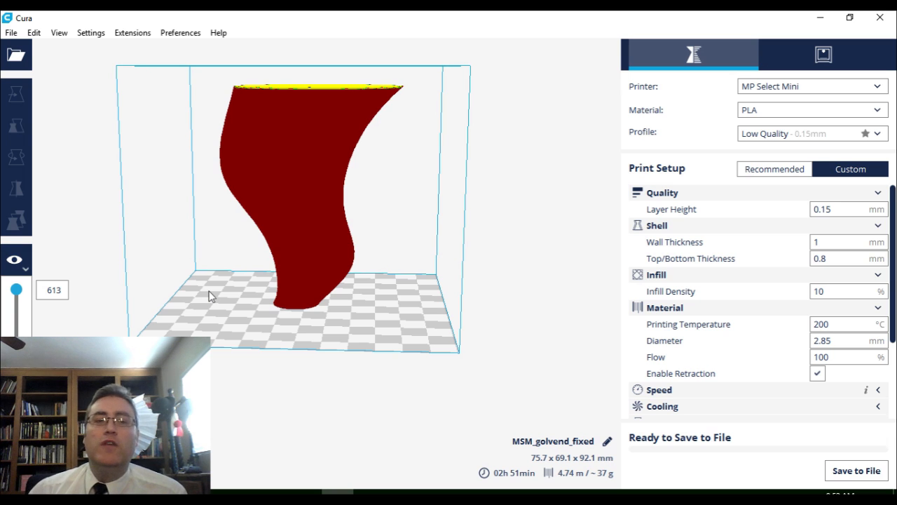
right_click_drag(210, 254, 182, 238)
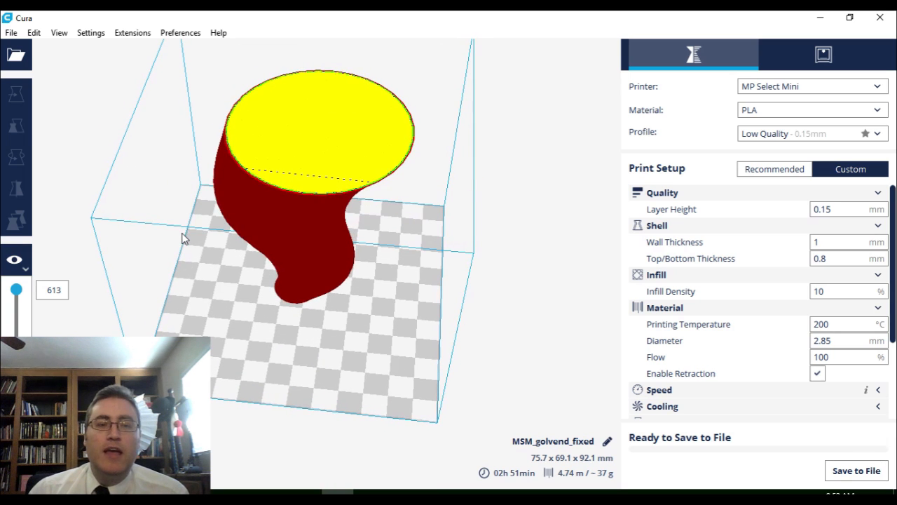
Lower the displayed layer partway down the model and examine its infill grid and walls from above
scroll(180, 239, "up", 1)
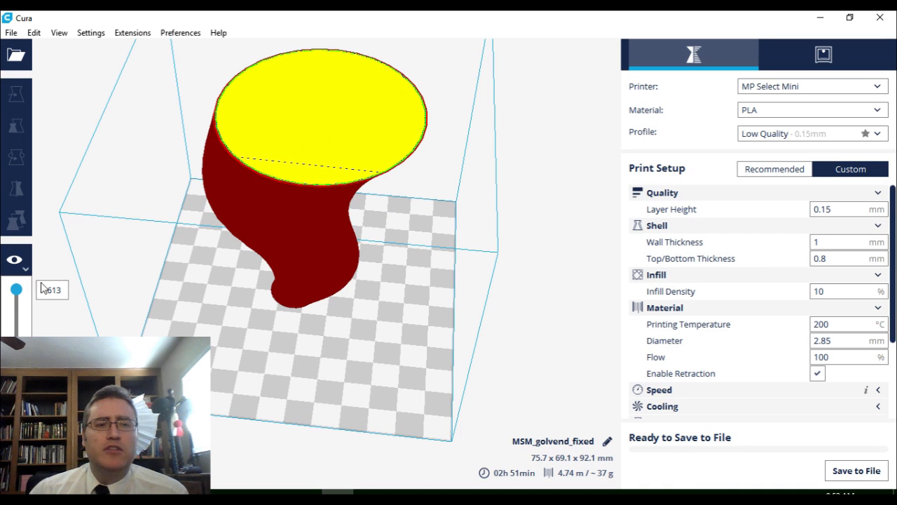
left_click_drag(16, 290, 16, 335)
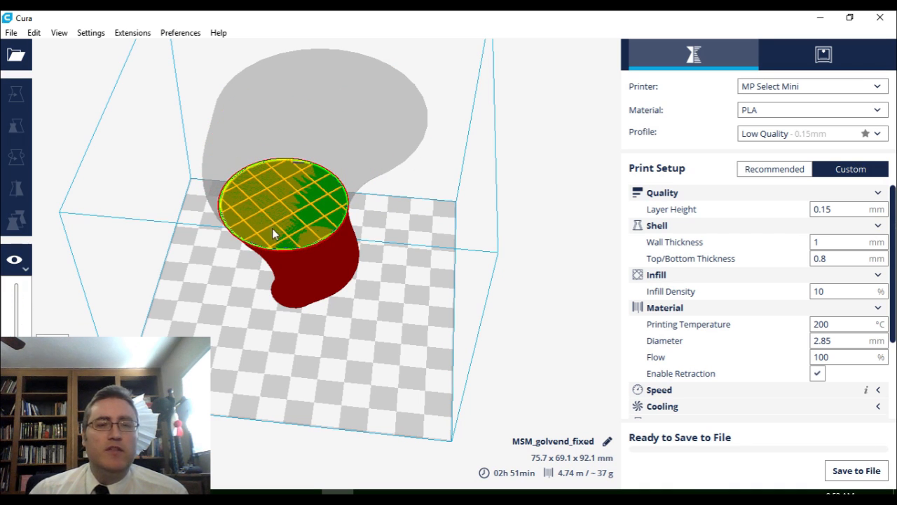
right_click_drag(286, 269, 369, 224)
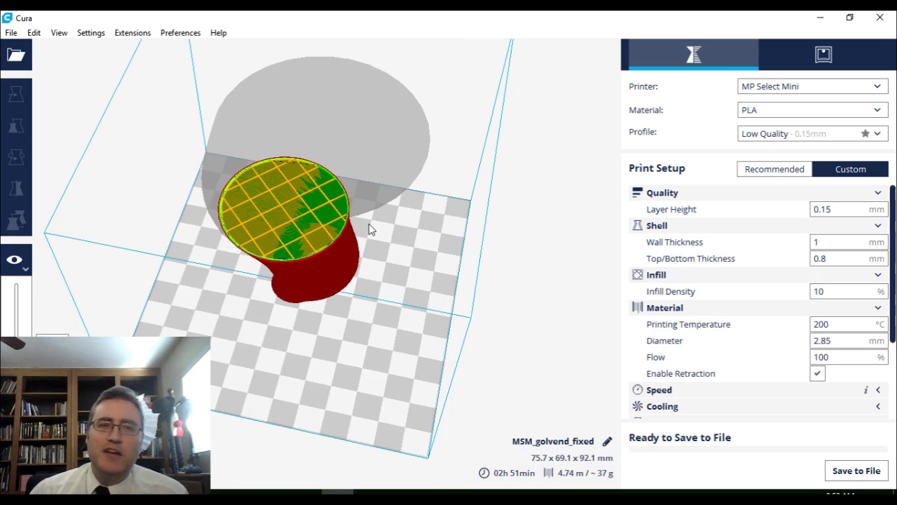
scroll(369, 223, "up", 2)
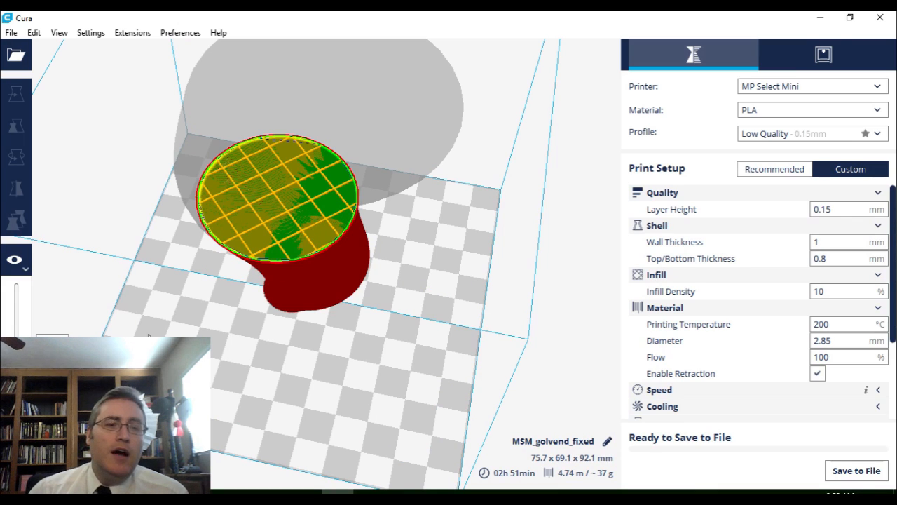
left_click_drag(16, 342, 17, 380)
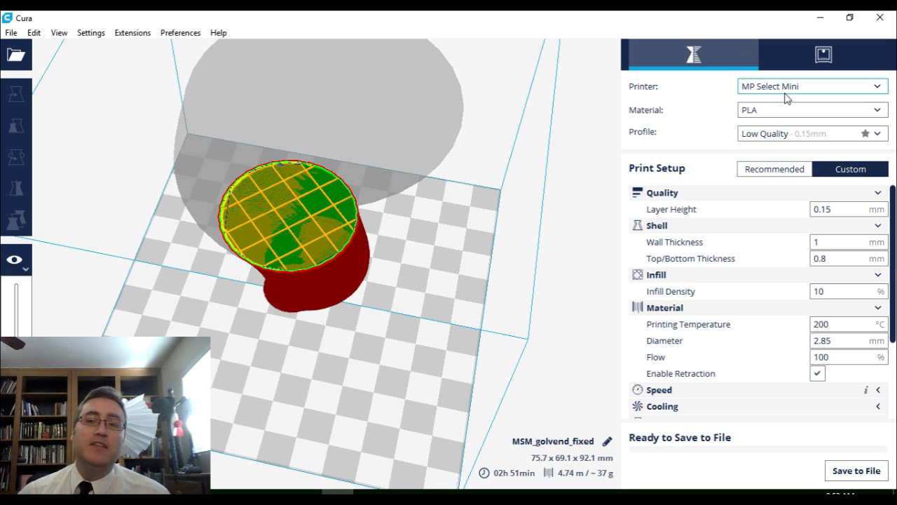
Look through the available print materials and quality profiles, keeping the current selections
left_click(816, 114)
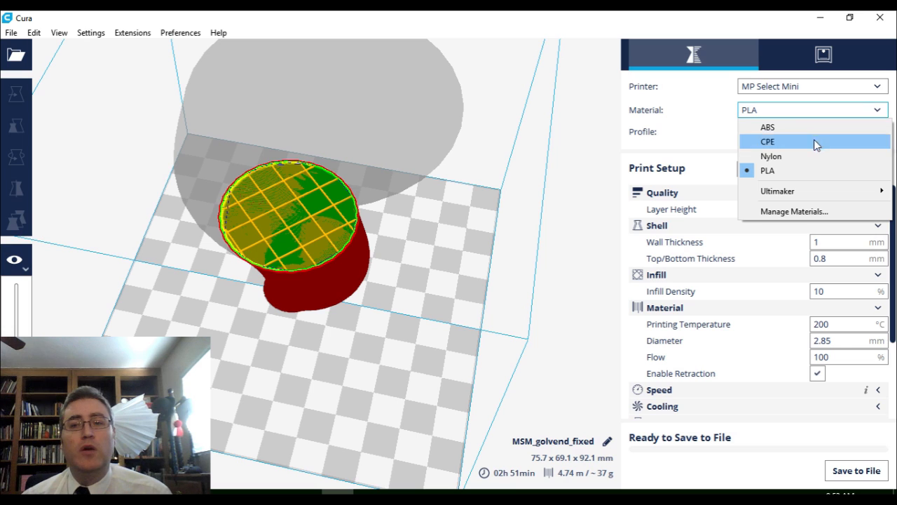
left_click(714, 128)
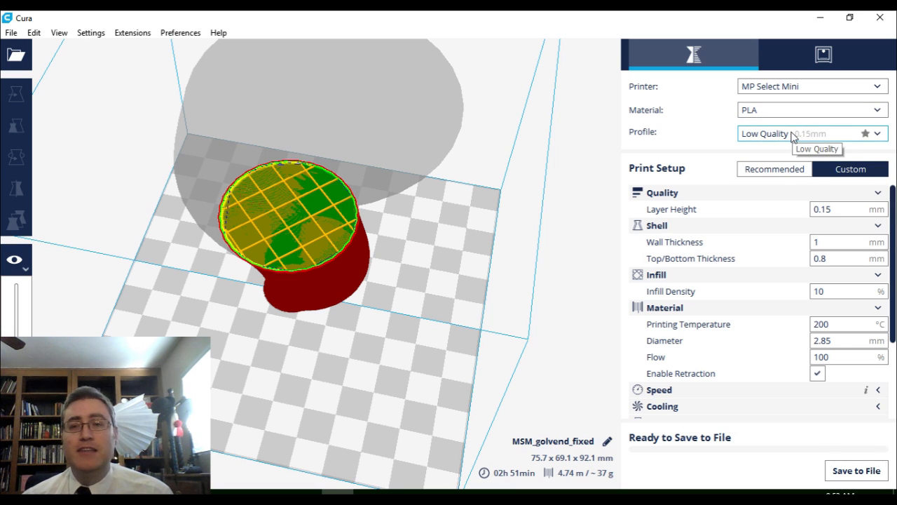
left_click(792, 134)
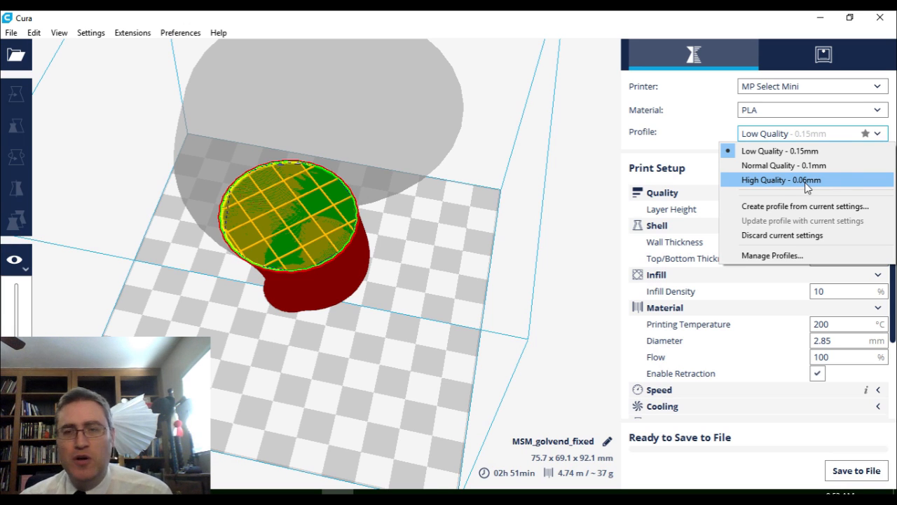
left_click(692, 144)
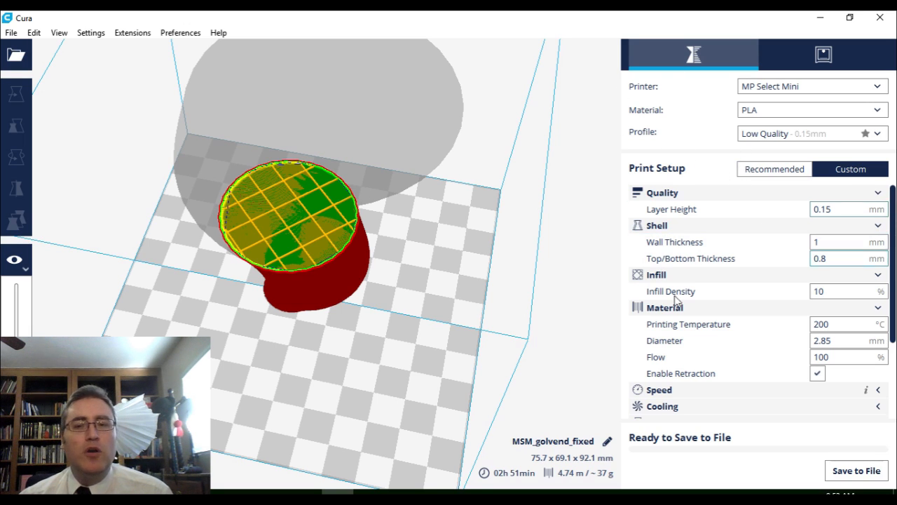
Enable support to check the sliced model for support structures, and disable it again
mouse_move(728, 296)
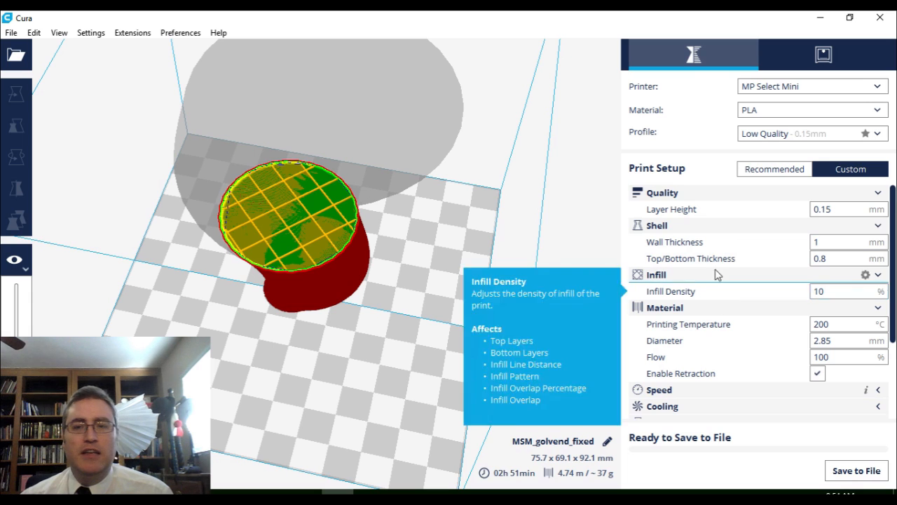
scroll(715, 295, "down", 3)
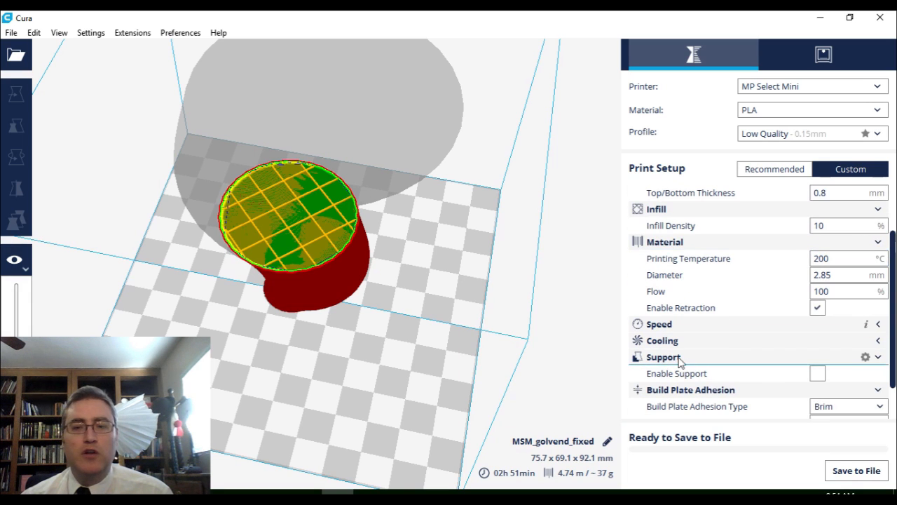
mouse_move(819, 377)
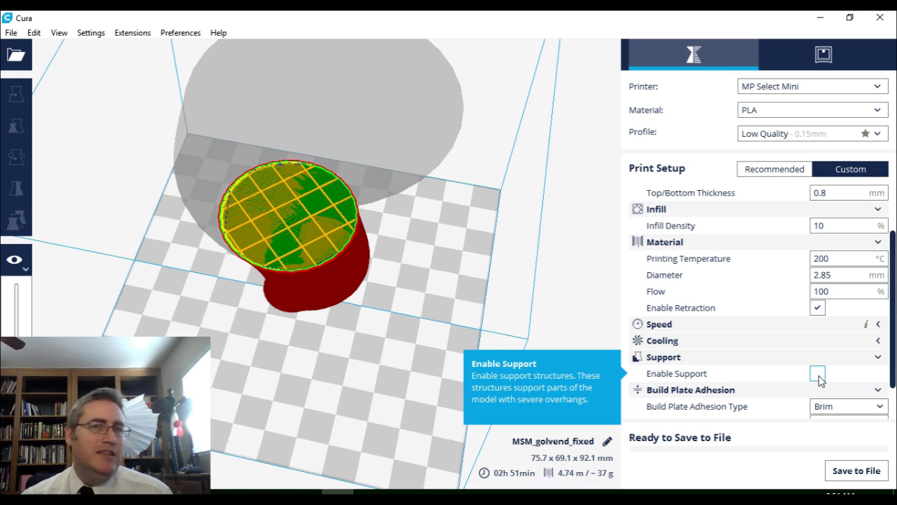
left_click(818, 374)
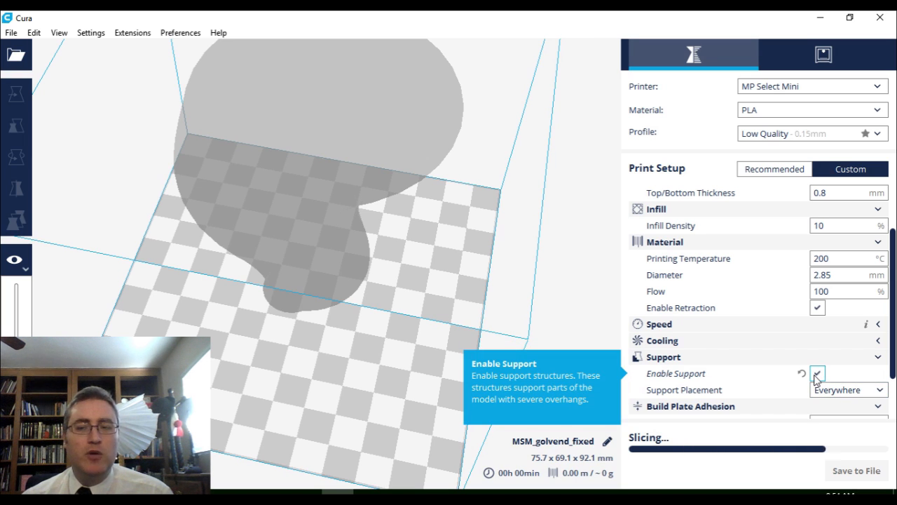
right_click_drag(400, 279, 408, 243)
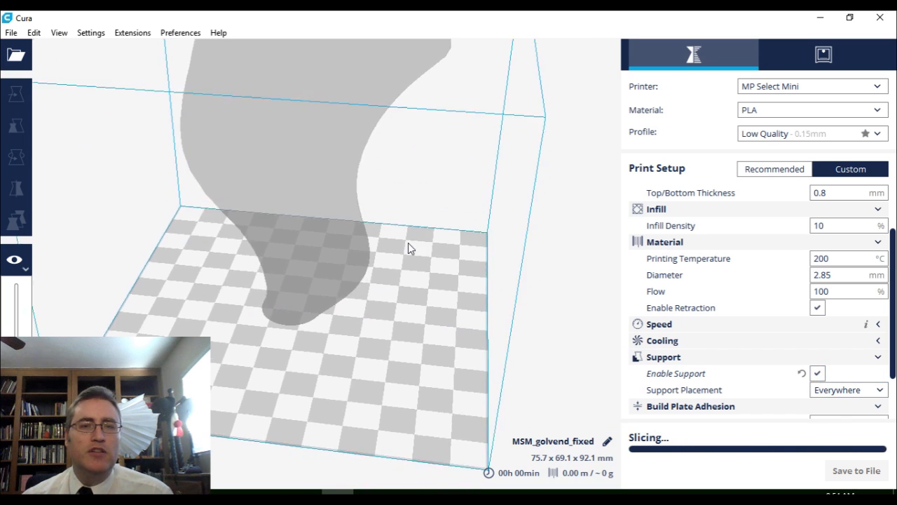
scroll(409, 243, "down", 2)
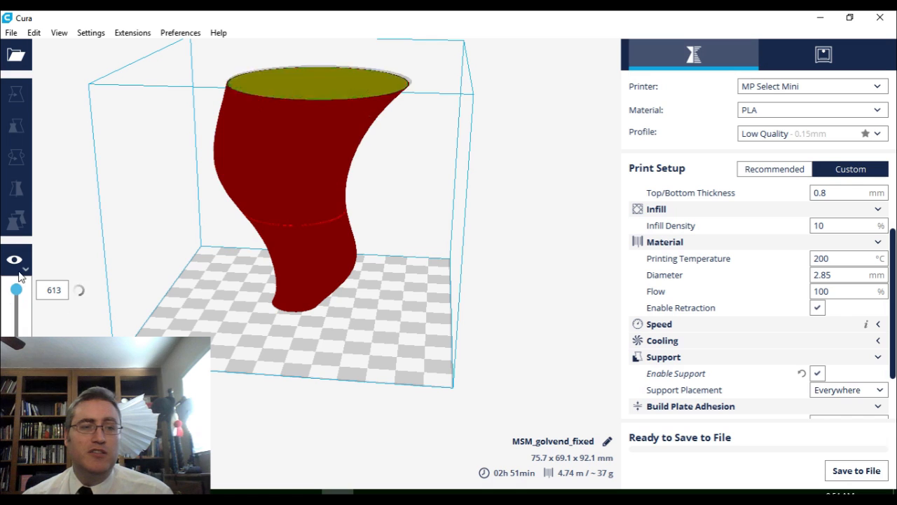
left_click(815, 373)
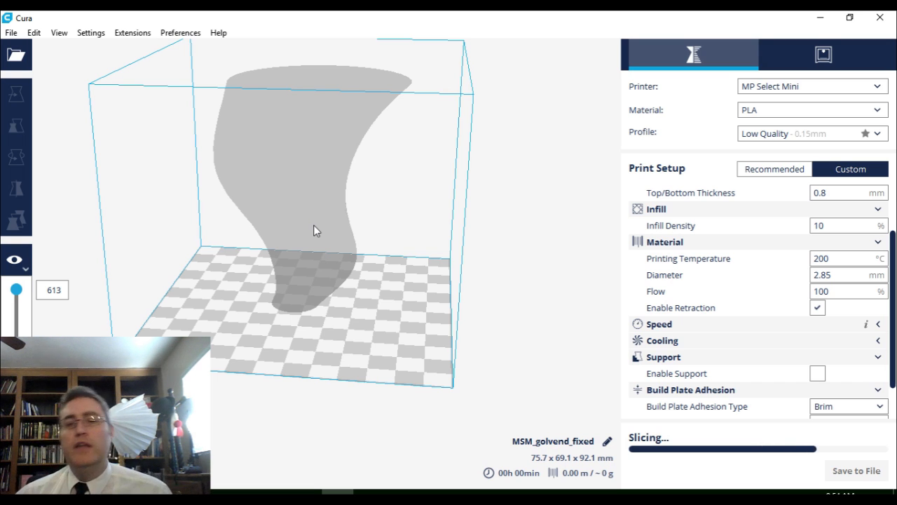
Set the infill density to 0%
left_click(831, 225)
left_click_drag(831, 225, 798, 233)
type("0")
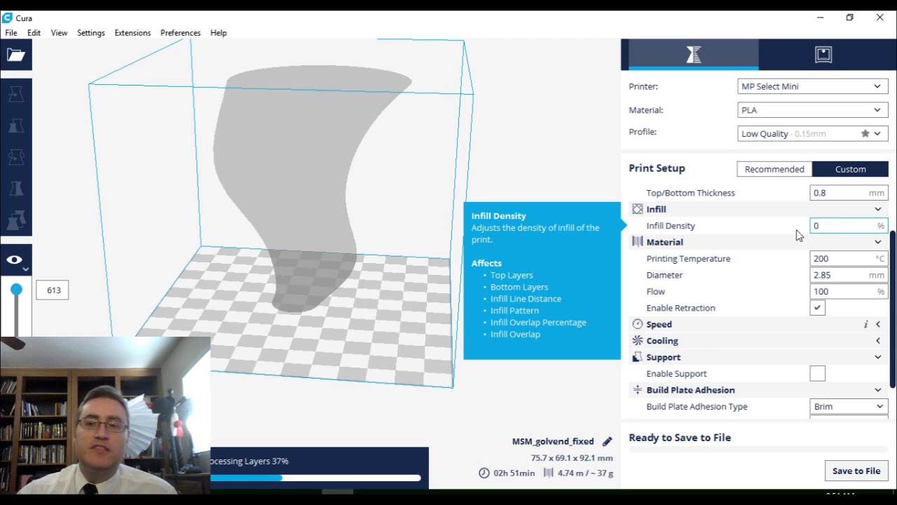
right_click_drag(425, 197, 426, 222)
scroll(727, 240, "up", 3)
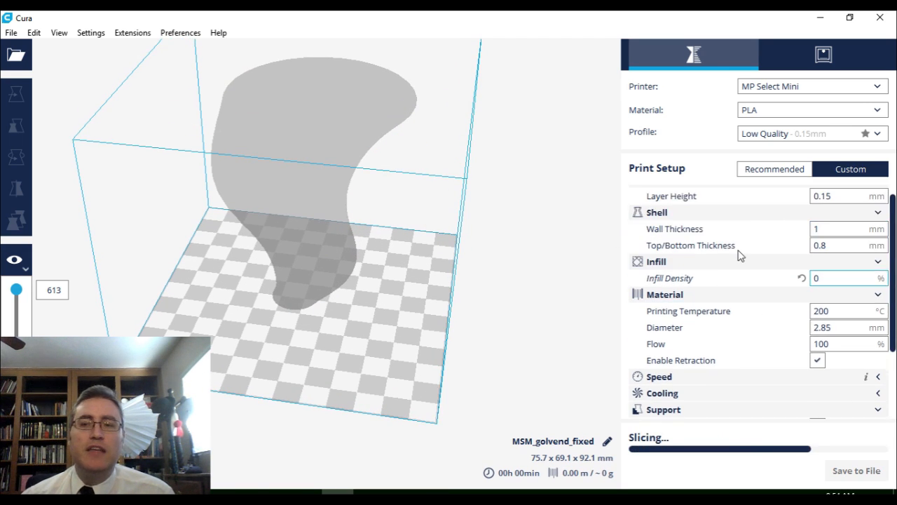
mouse_move(834, 259)
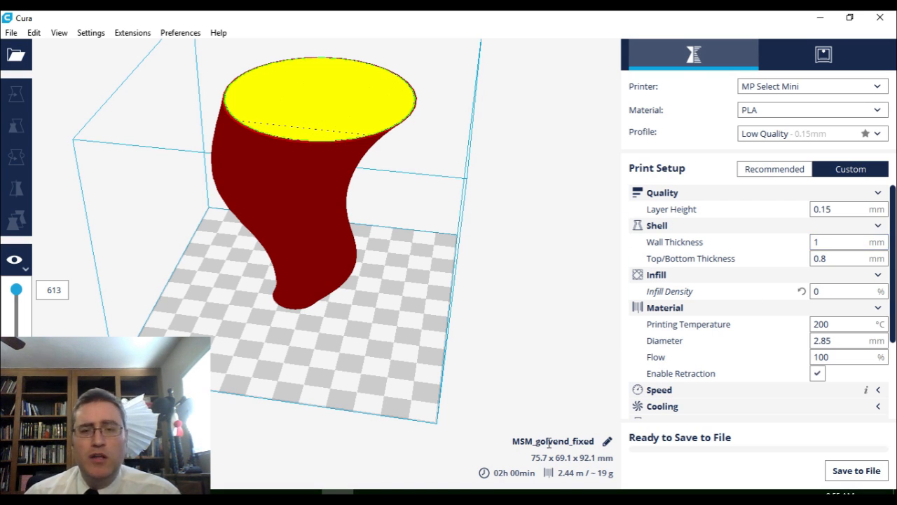
Lower the displayed layer and examine the model's hollow interior and wall thickness up close
scroll(319, 298, "up", 5)
left_click_drag(16, 291, 16, 422)
scroll(280, 317, "up", 5)
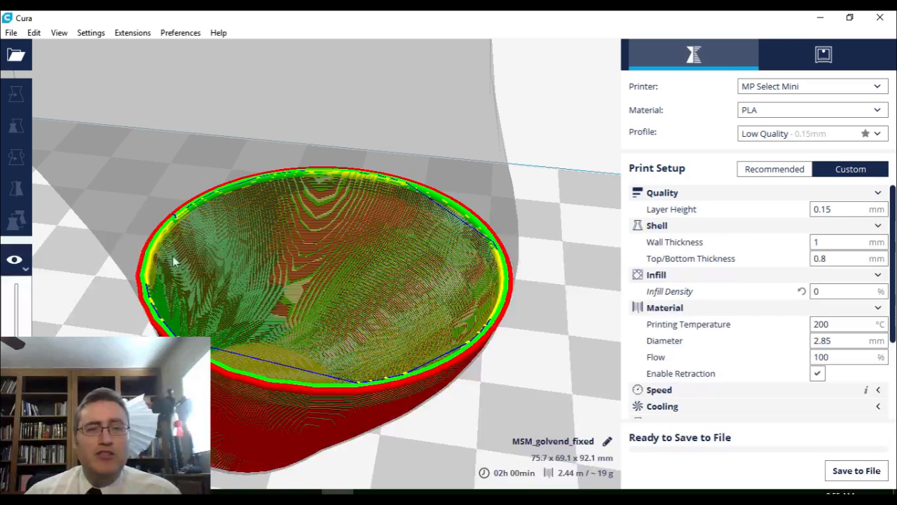
scroll(168, 259, "down", 3)
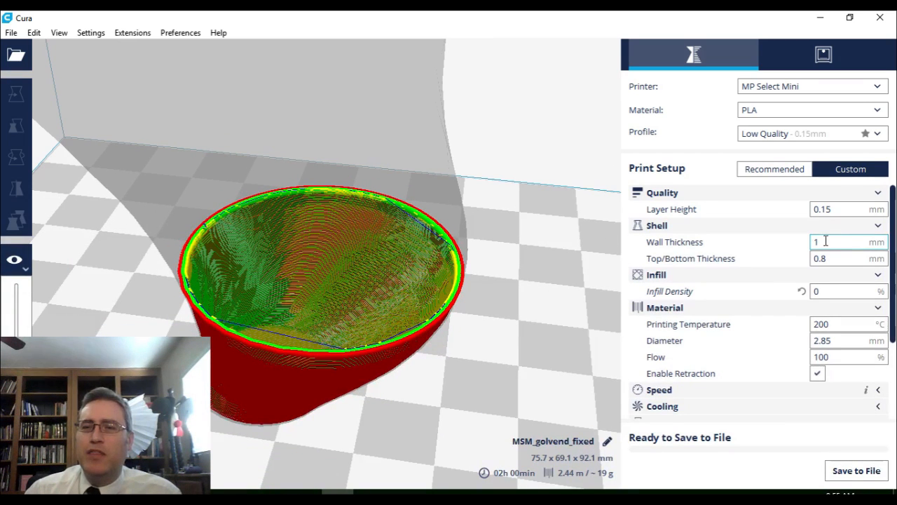
Set both the wall thickness and the top/bottom thickness to 1.5 mm
type(".5")
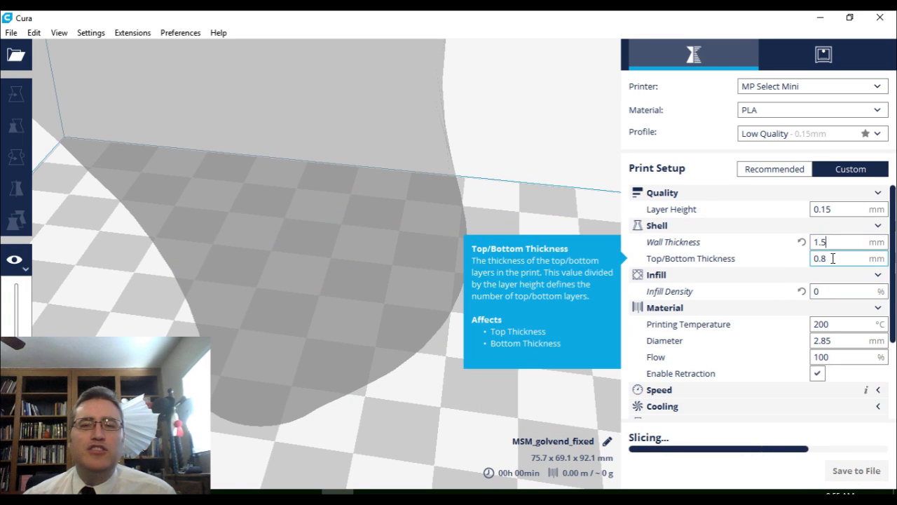
key("Tab")
type("2")
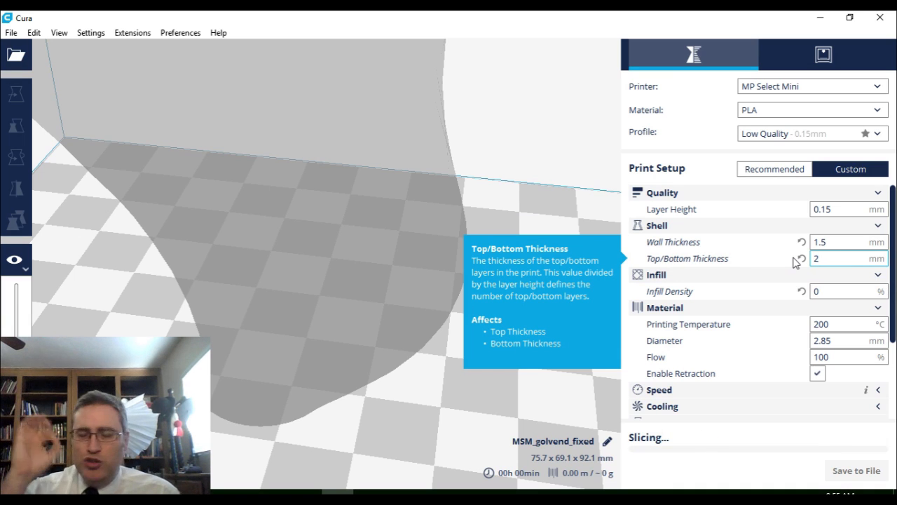
key("BackSpace")
type("1.5")
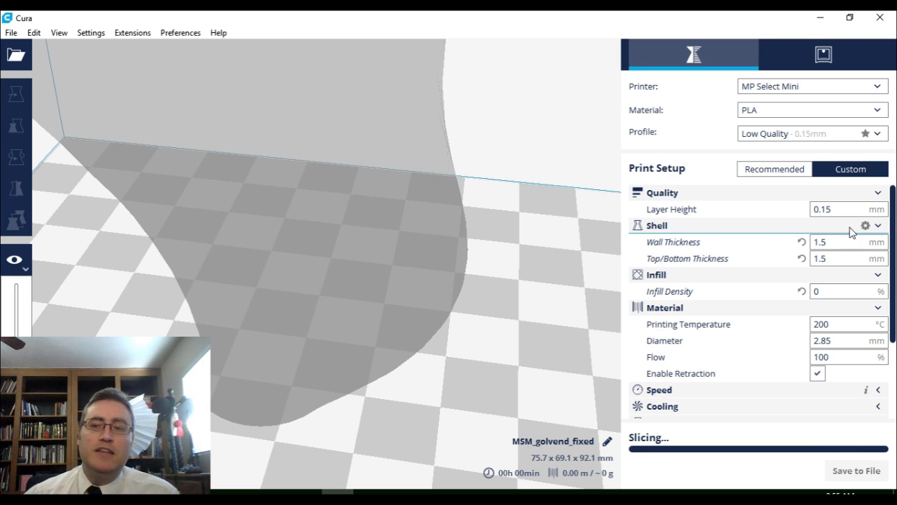
Make the separate Top Thickness and Bottom Thickness settings visible in the Shell category
left_click(866, 227)
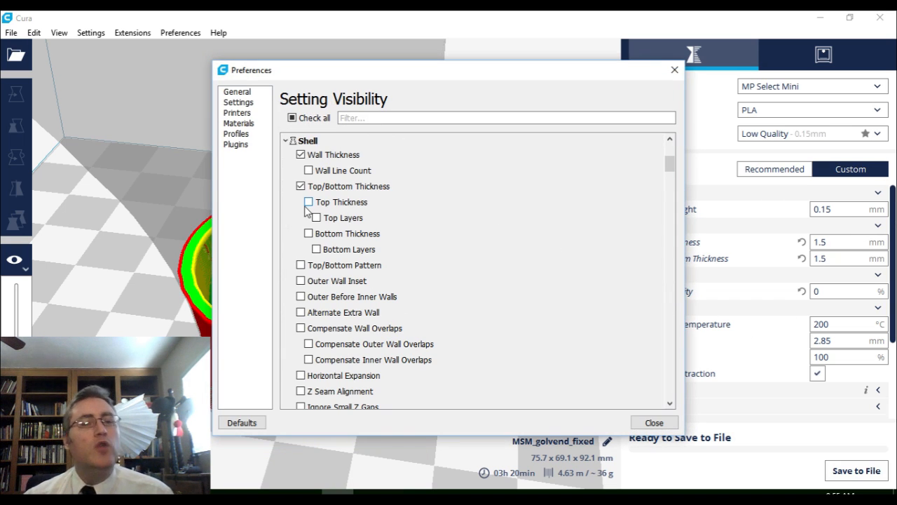
mouse_move(307, 211)
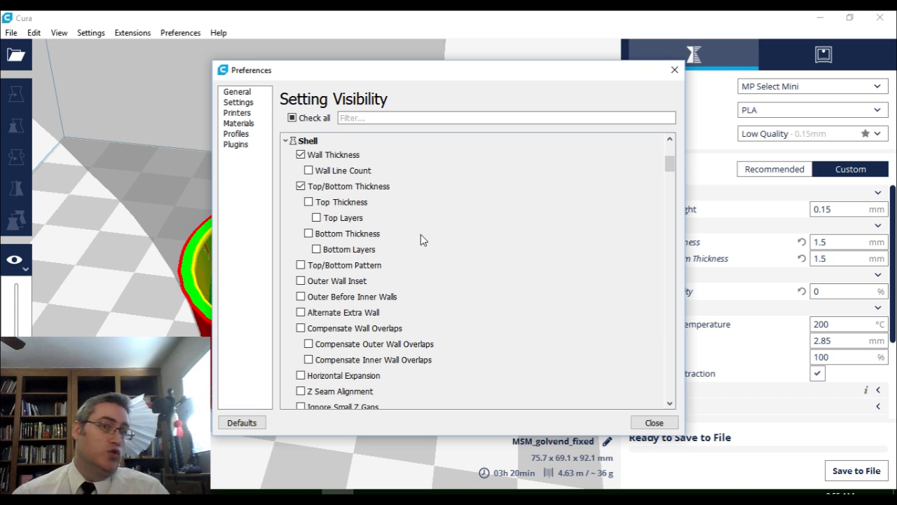
left_click(308, 202)
left_click(308, 234)
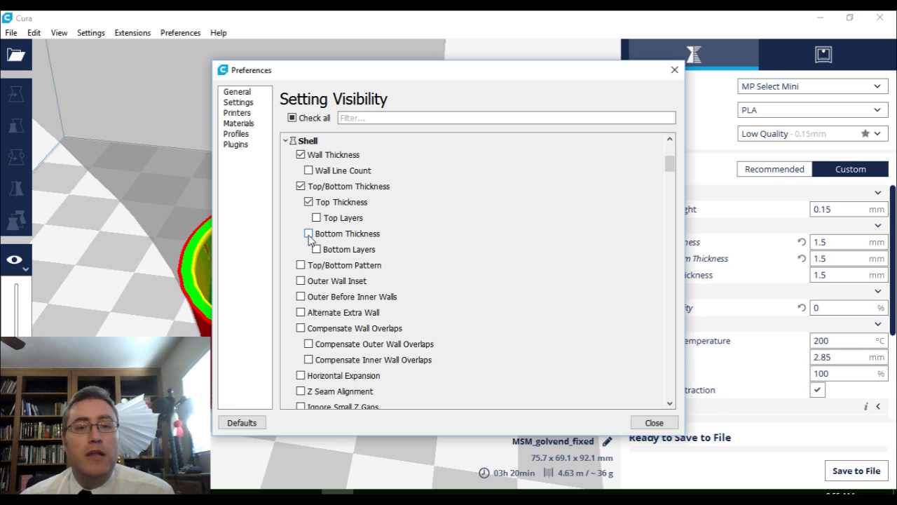
left_click(654, 423)
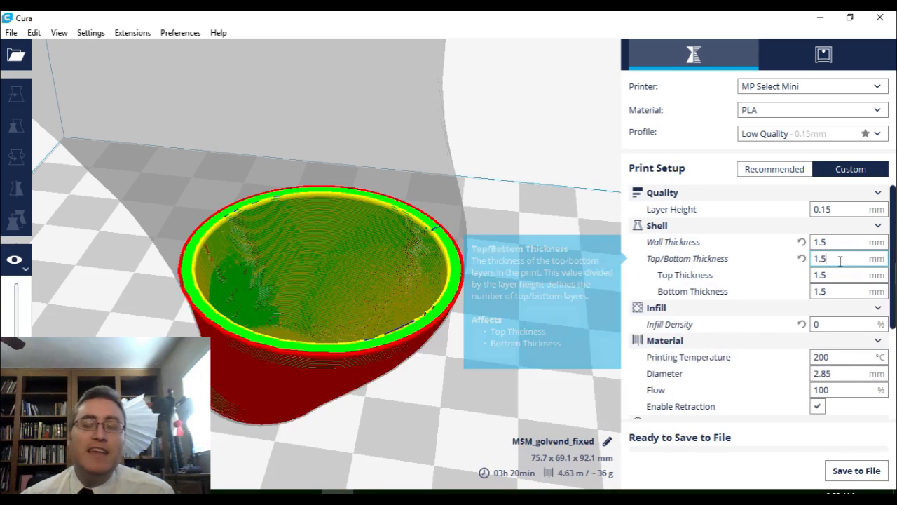
Set the top thickness to 0 mm
key("Tab")
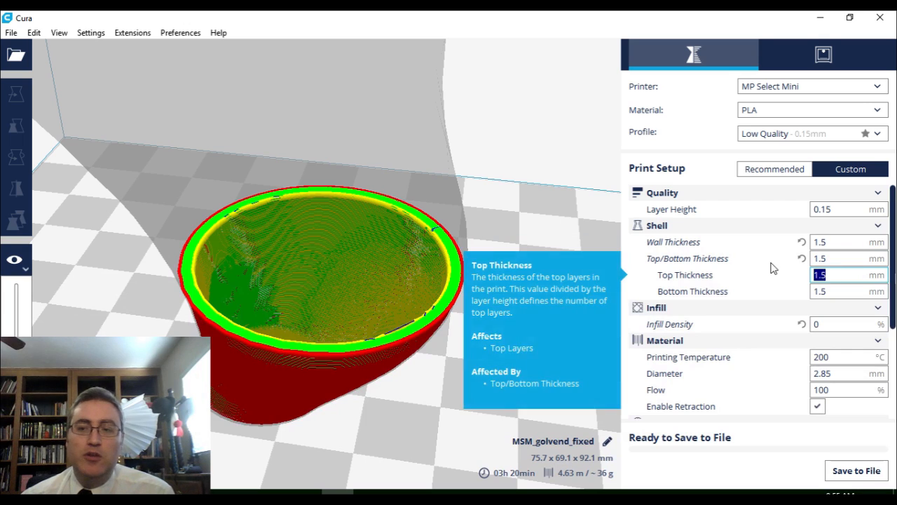
type("0")
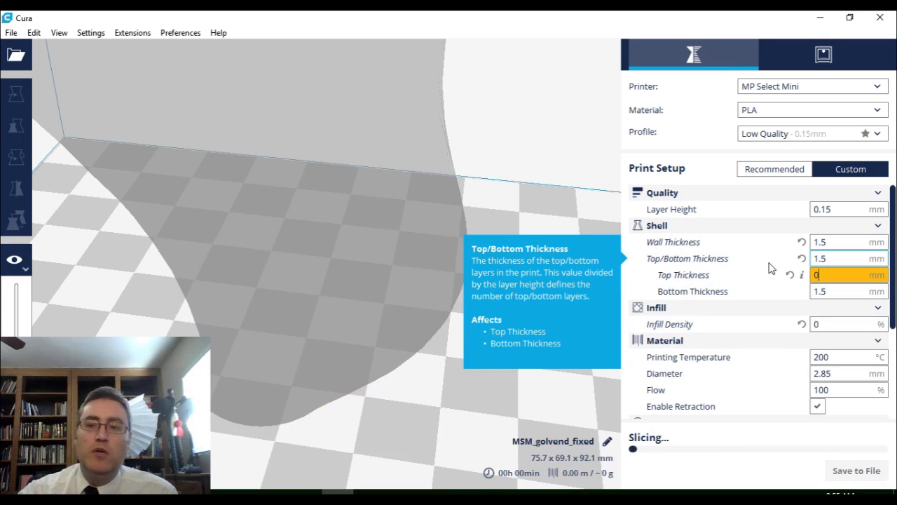
mouse_move(803, 279)
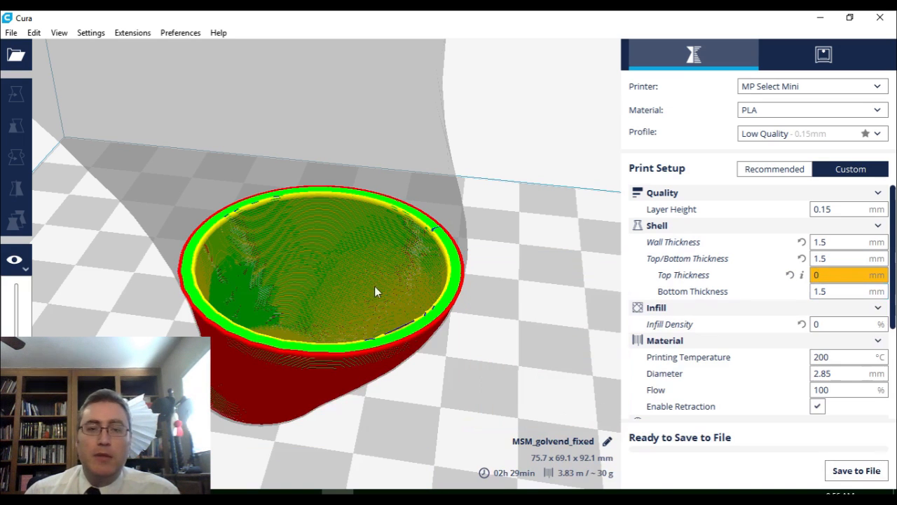
Examine the re-sliced vase's interior and base, and restore all layers to inspect its top opening
scroll(289, 360, "down", 2)
right_click_drag(288, 363, 237, 290)
left_click(496, 364)
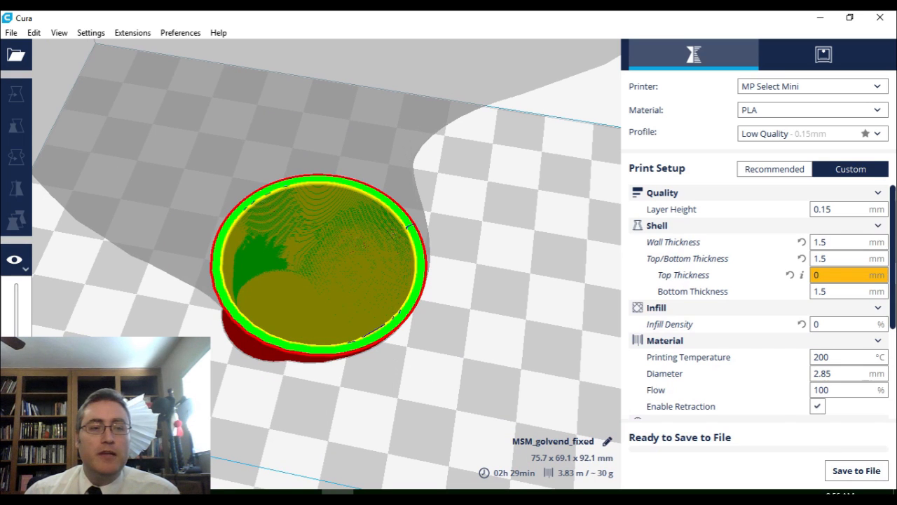
left_click_drag(16, 356, 64, 202)
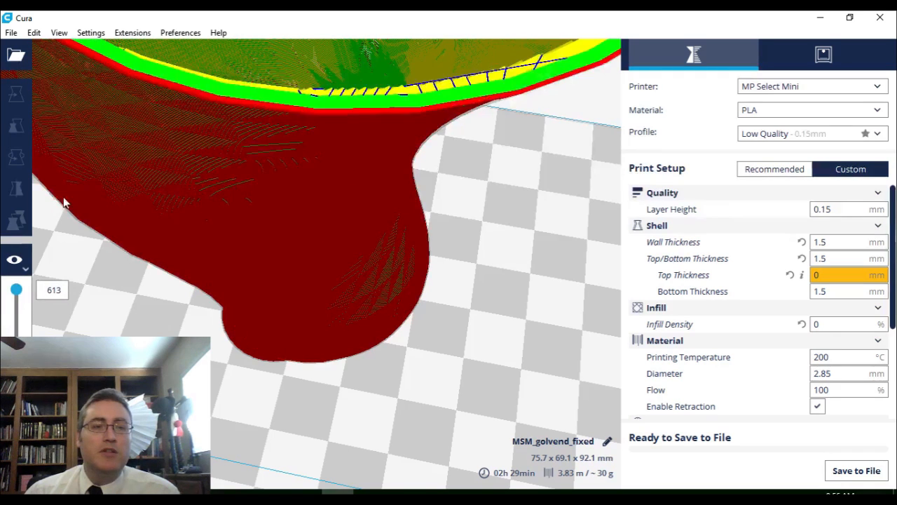
scroll(206, 216, "down", 3)
right_click_drag(345, 202, 437, 236)
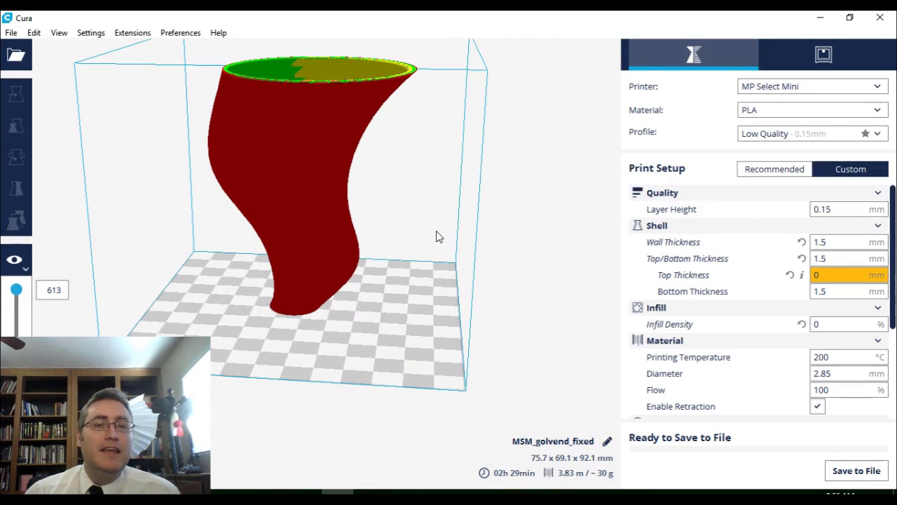
right_click_drag(426, 194, 413, 220)
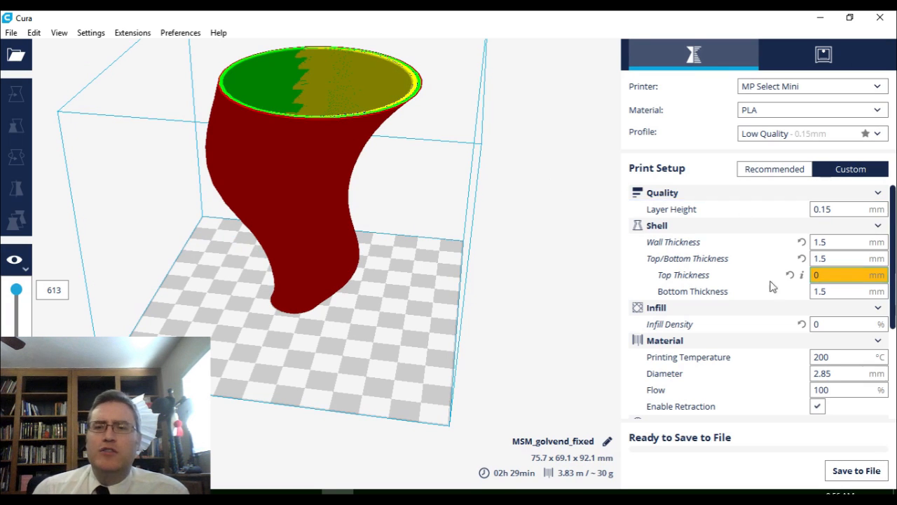
Review the Build Plate Adhesion settings, including the available adhesion types and the brim width, keeping Brim selected
scroll(769, 285, "down", 3)
scroll(753, 363, "down", 3)
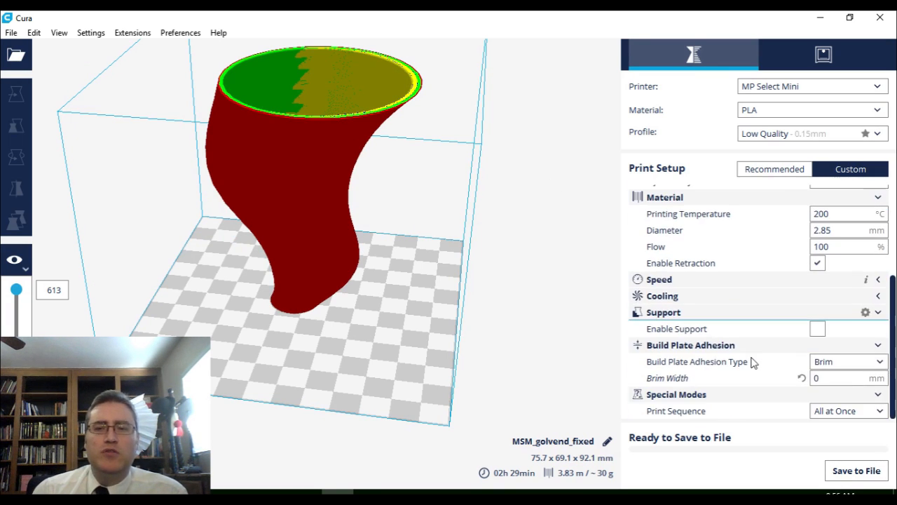
left_click(837, 379)
left_click(833, 363)
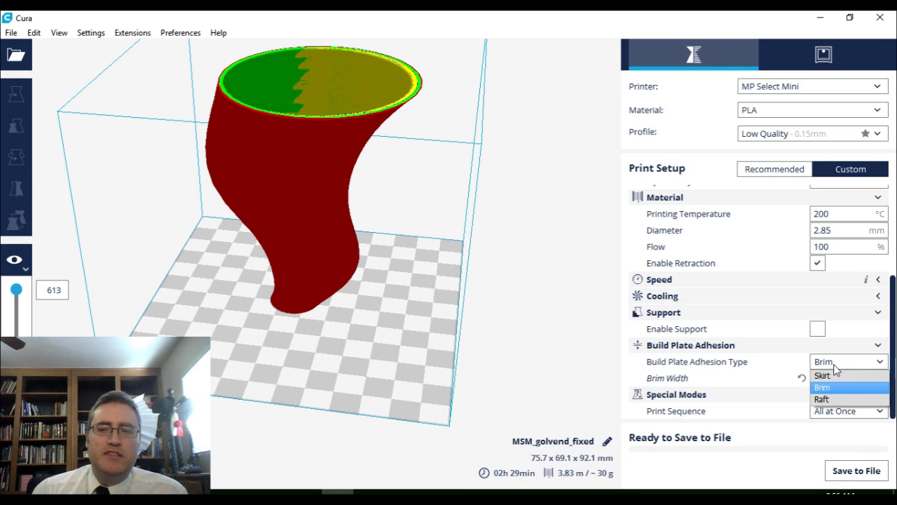
left_click(553, 313)
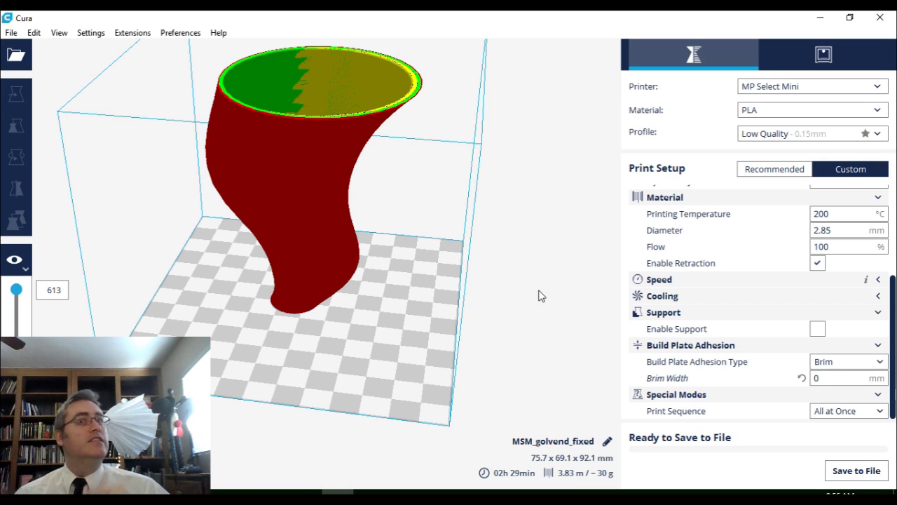
left_click(18, 36)
left_click(17, 36)
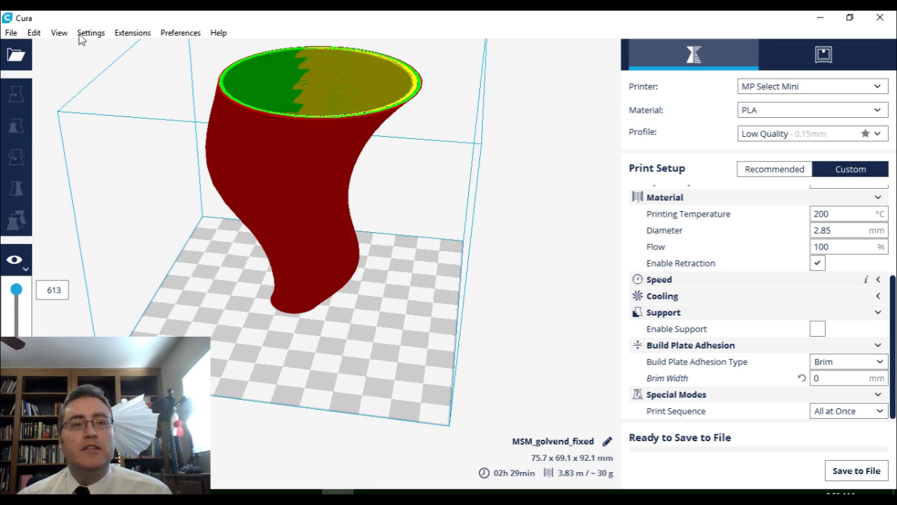
left_click(857, 471)
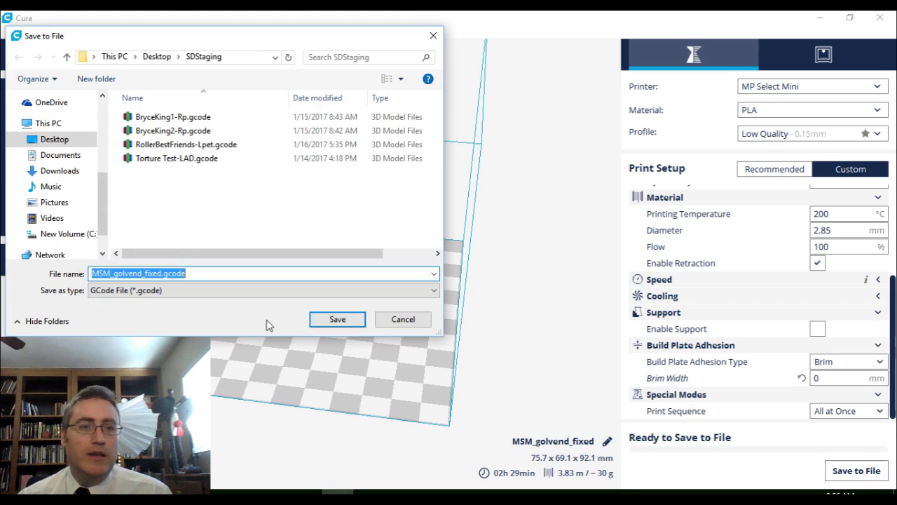
left_click(113, 274)
left_click_drag(113, 273, 79, 277)
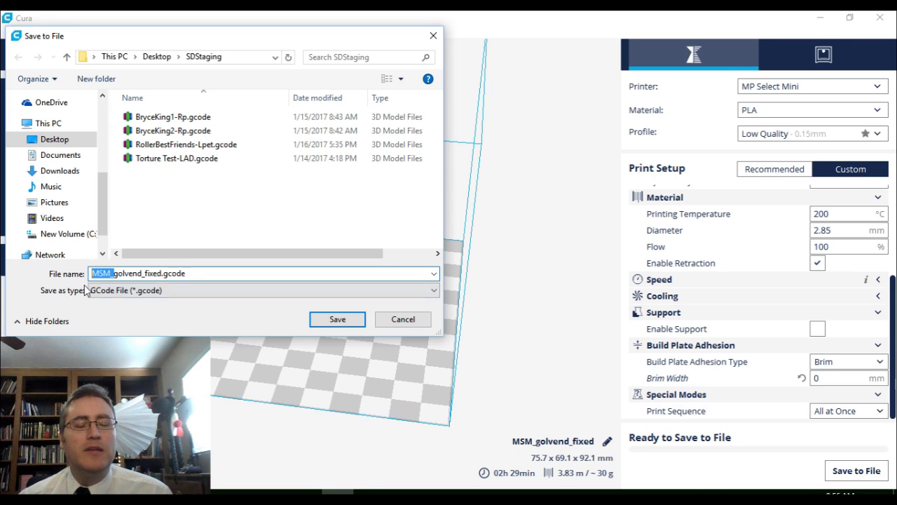
double_click(163, 273)
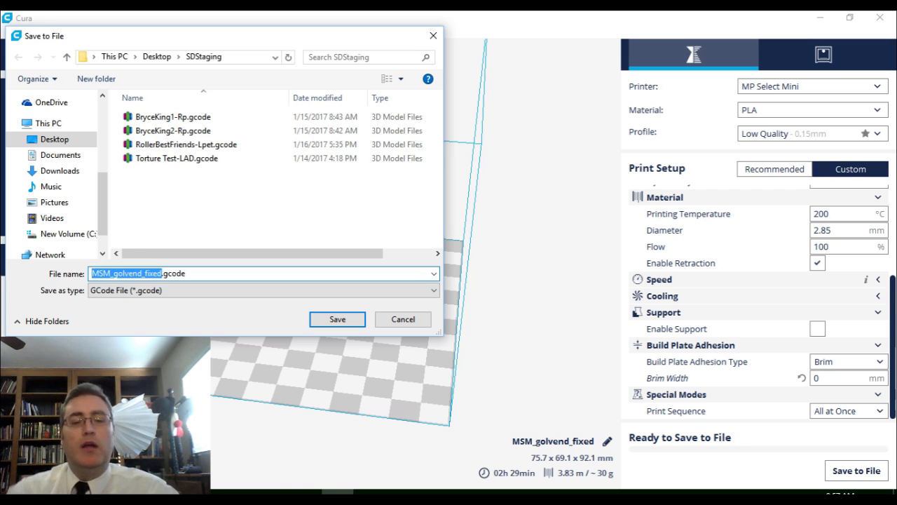
type("tordando")
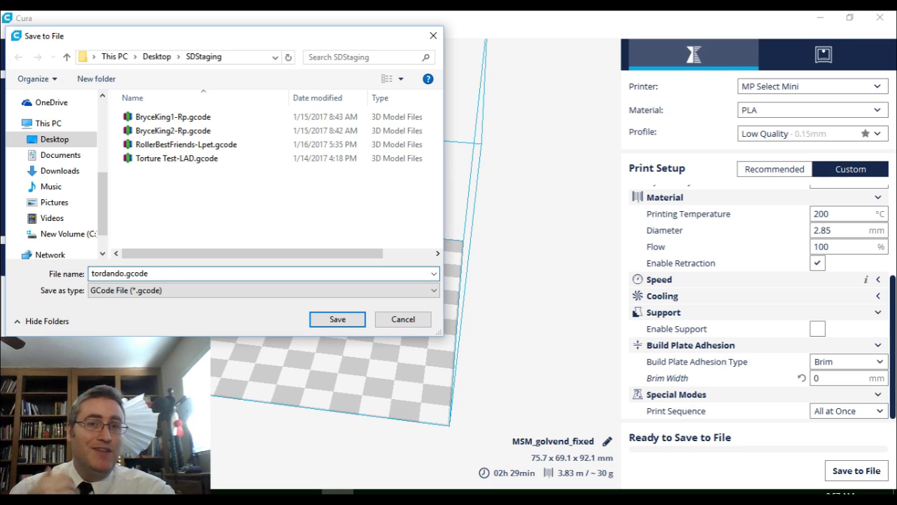
type("-")
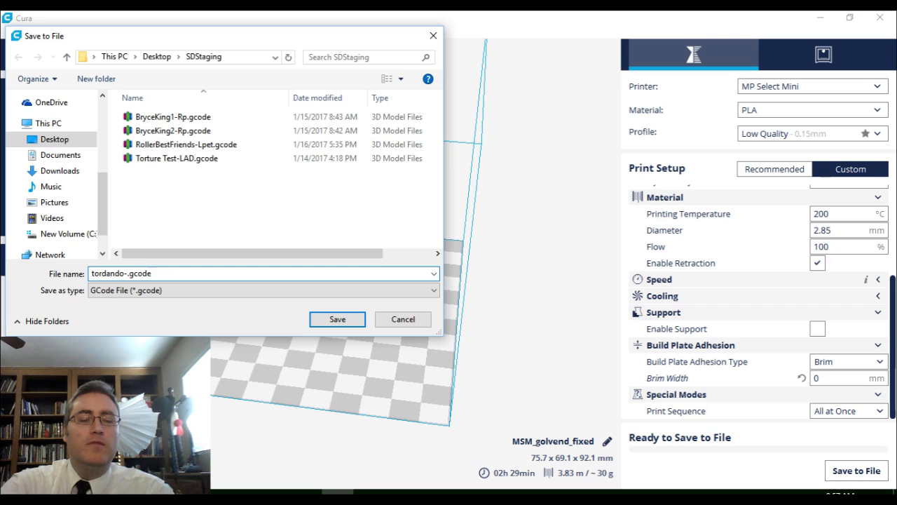
type("MP")
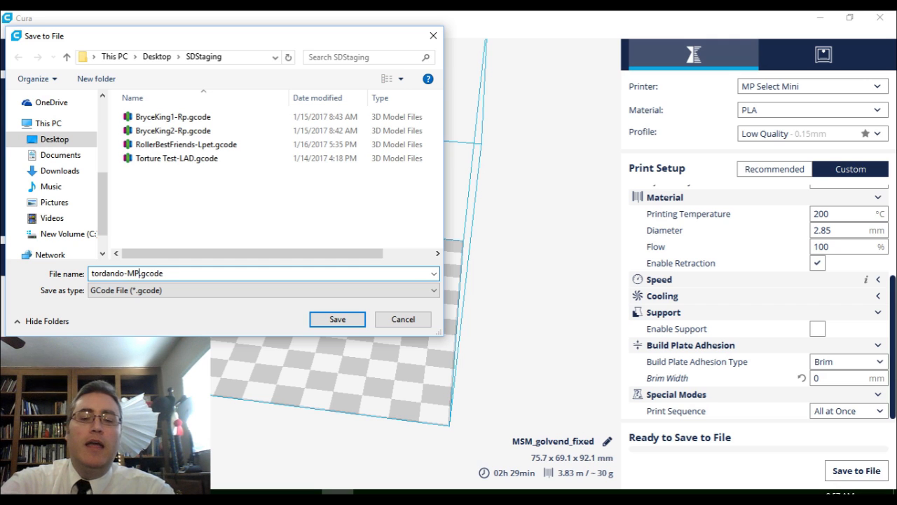
type("pVase")
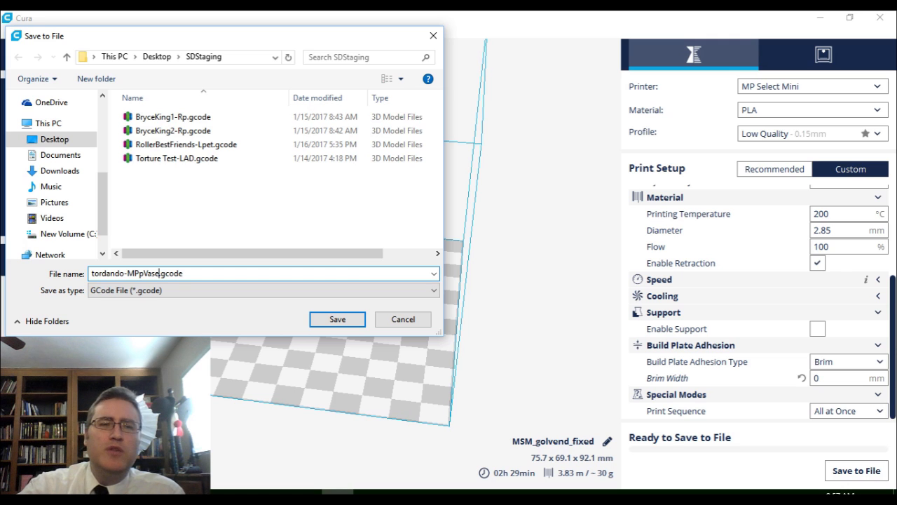
type("3hr")
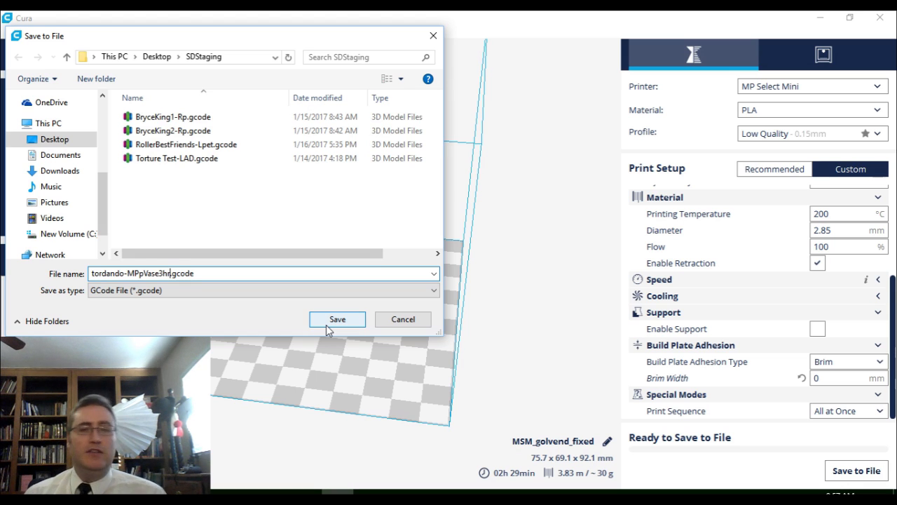
left_click(414, 321)
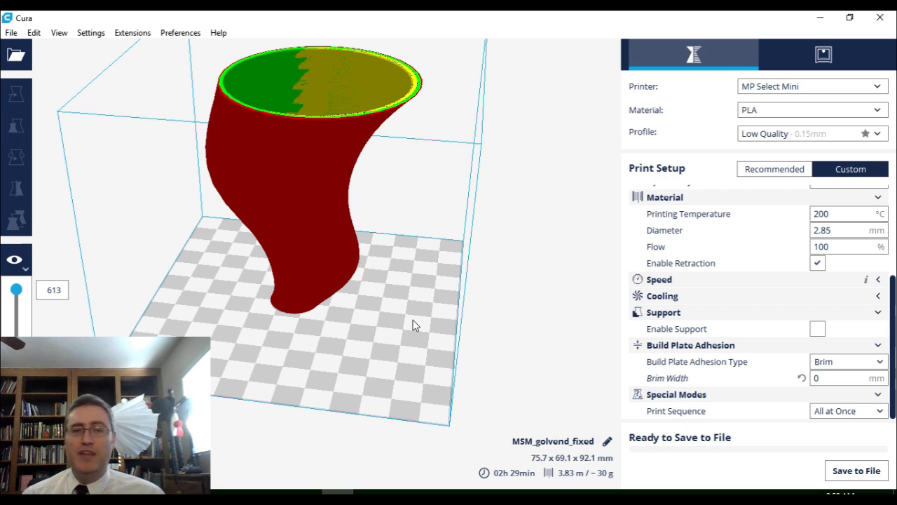
right_click_drag(393, 195, 390, 214)
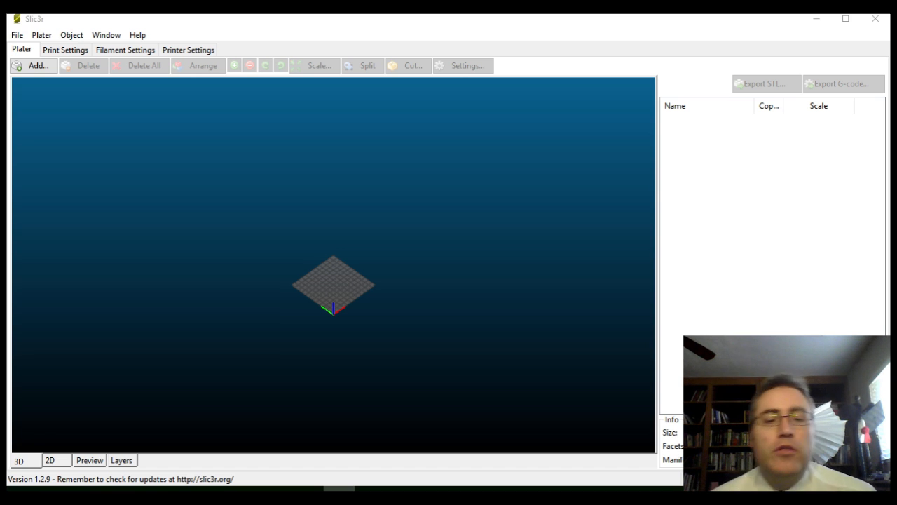
Look at slic3r.exe in the 3DSlicers/Slic3r folder, and return to Slic3r to view its empty build plate
mouse_move(149, 487)
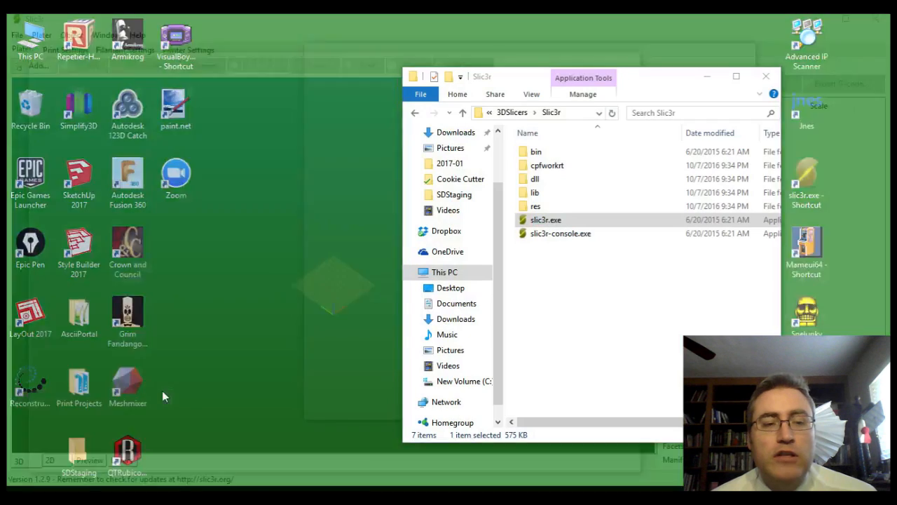
left_click(140, 438)
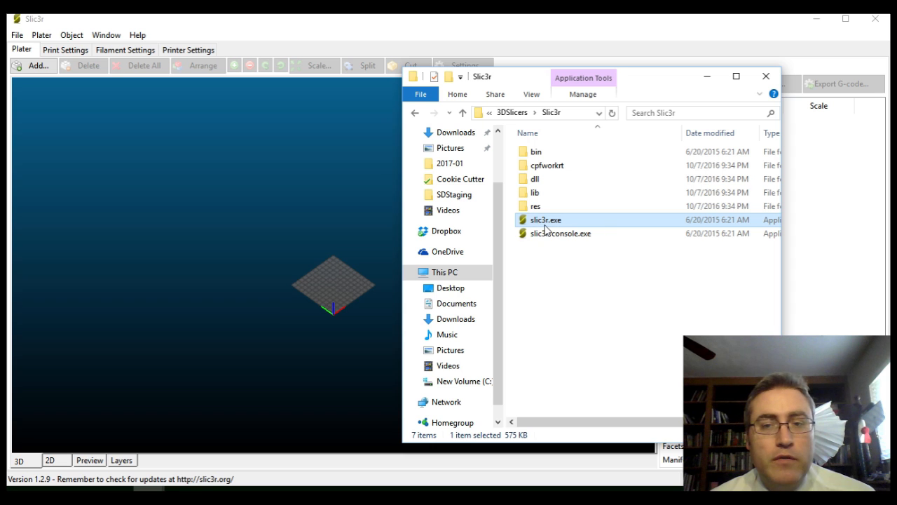
mouse_move(546, 226)
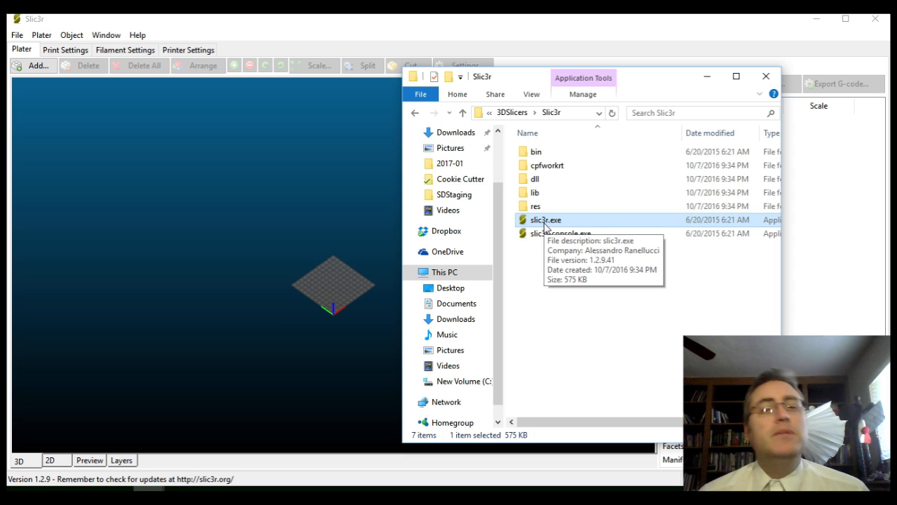
left_click(301, 204)
scroll(333, 298, "up", 5)
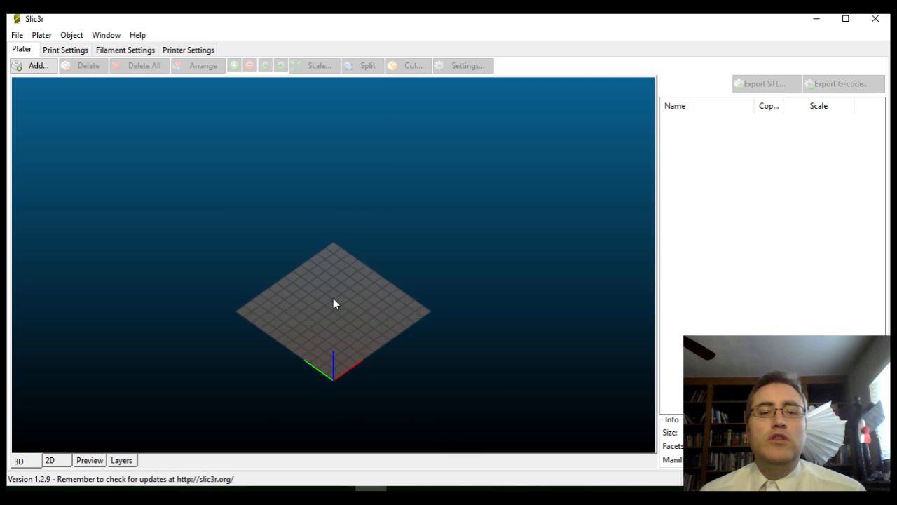
scroll(333, 303, "up", 3)
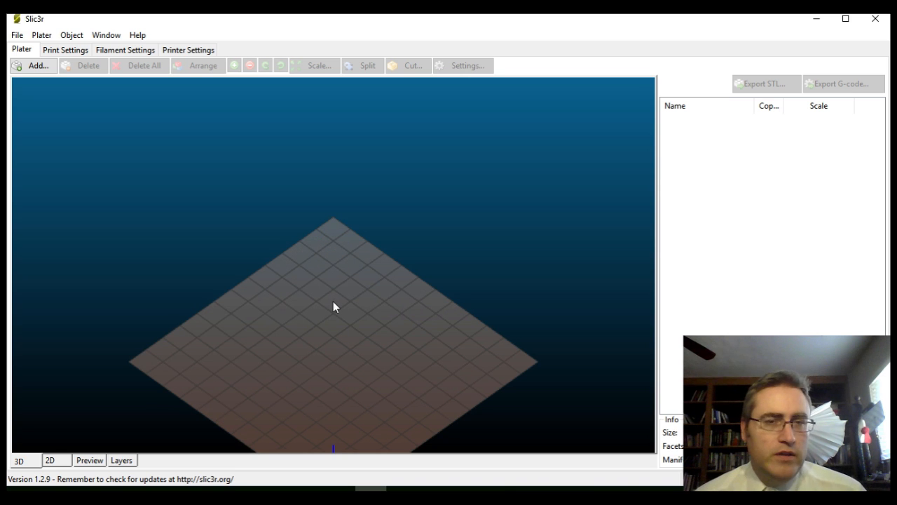
scroll(333, 302, "down", 2)
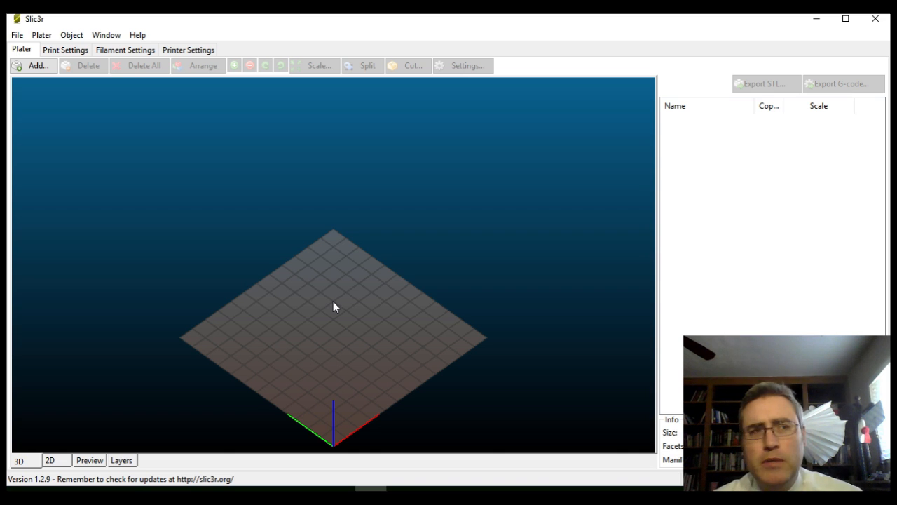
scroll(333, 306, "down", 2)
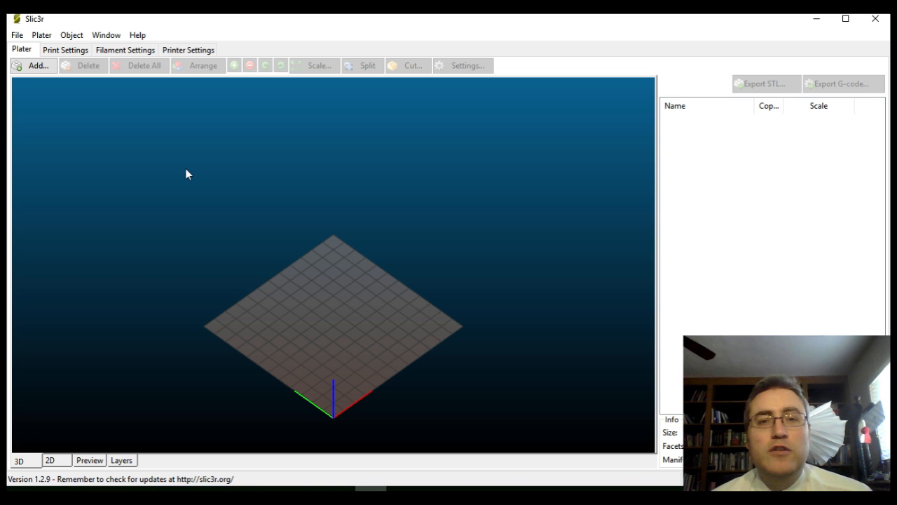
left_click(33, 65)
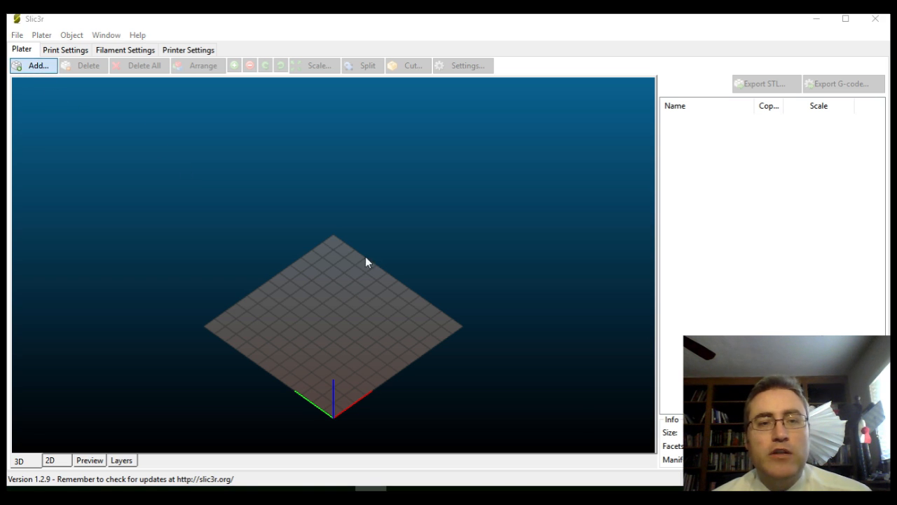
scroll(312, 305, "down", 1)
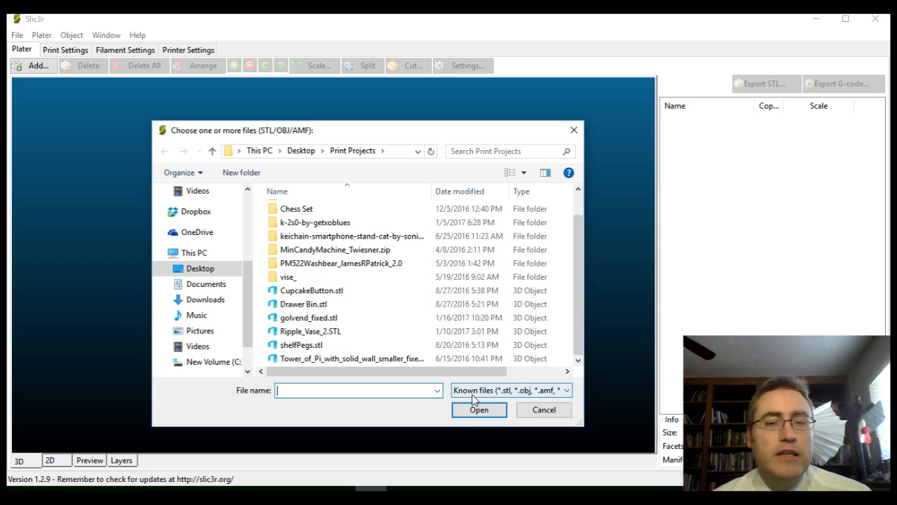
left_click(548, 411)
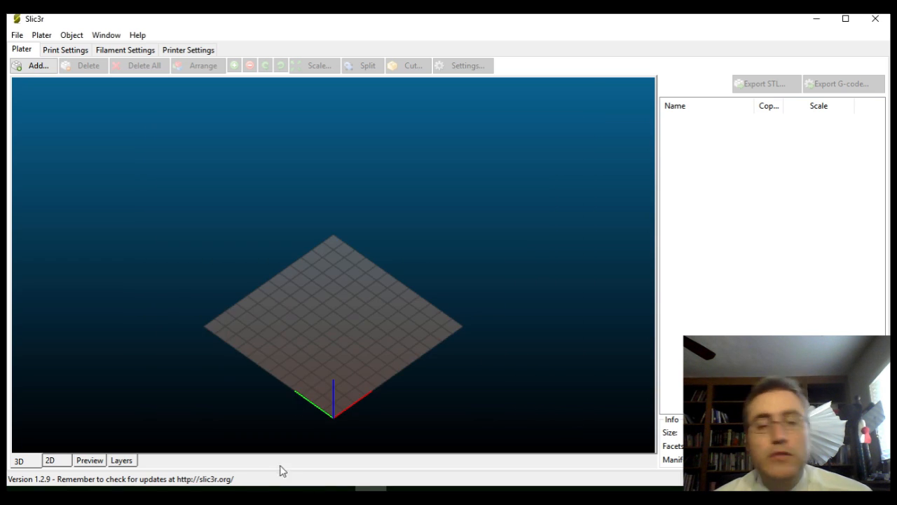
Load golvend_fixed.stl from the Print Projects folder onto the Slic3r build plate
left_click(148, 489)
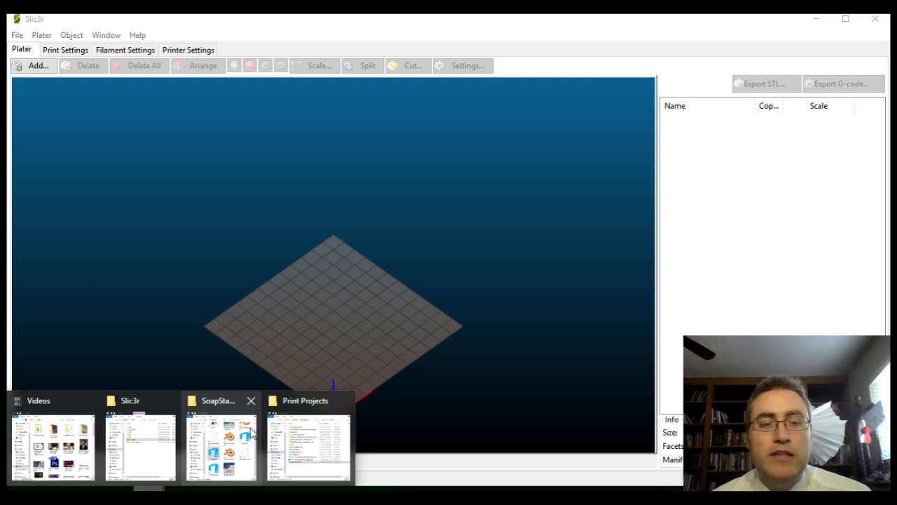
left_click(323, 440)
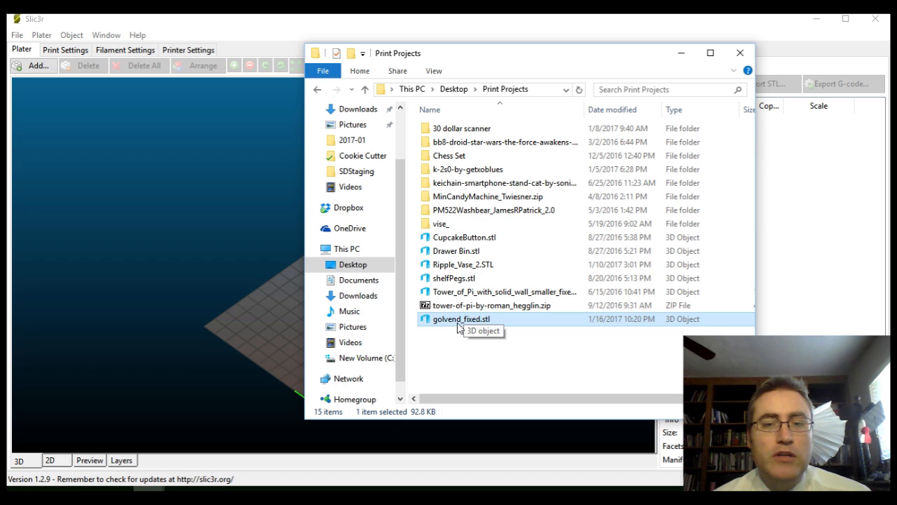
left_click_drag(457, 324, 273, 308)
left_click(292, 463)
left_click_drag(270, 421, 247, 368)
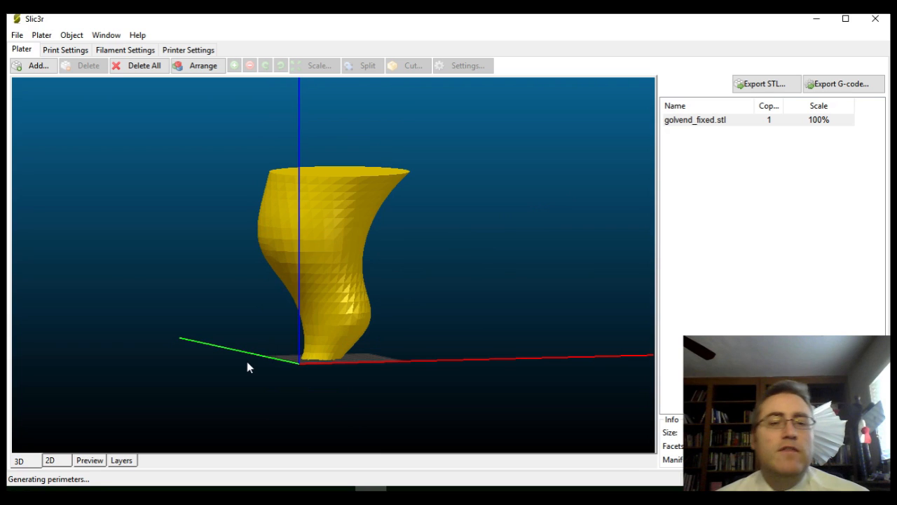
left_click_drag(220, 321, 309, 259)
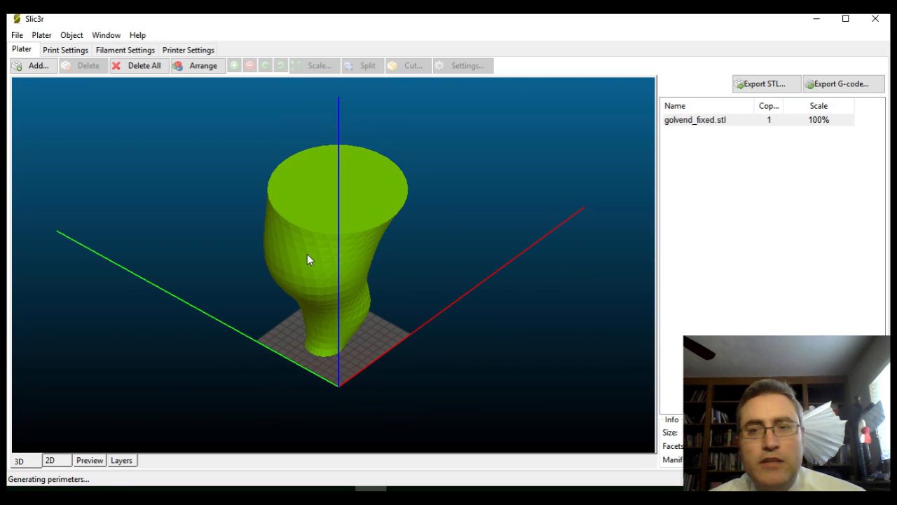
Scale the golvend_fixed model on the build plate to 50%
left_click(307, 246)
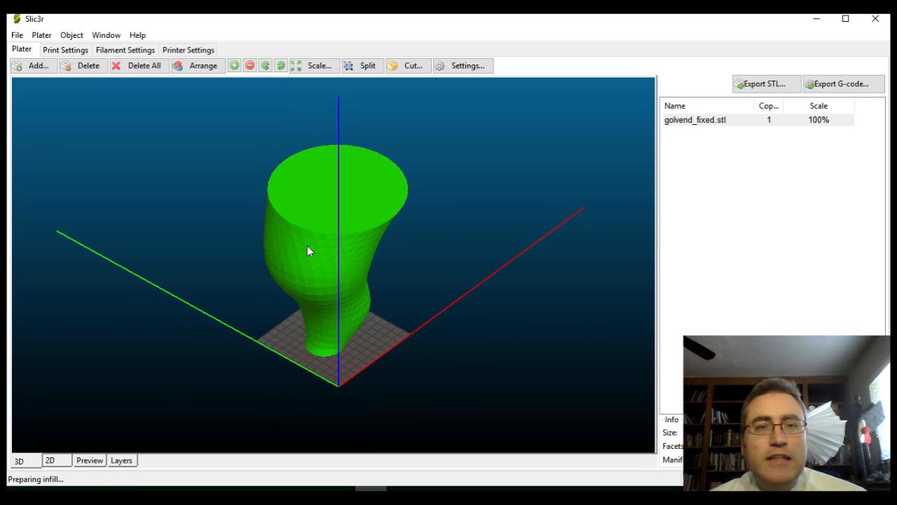
left_click(315, 67)
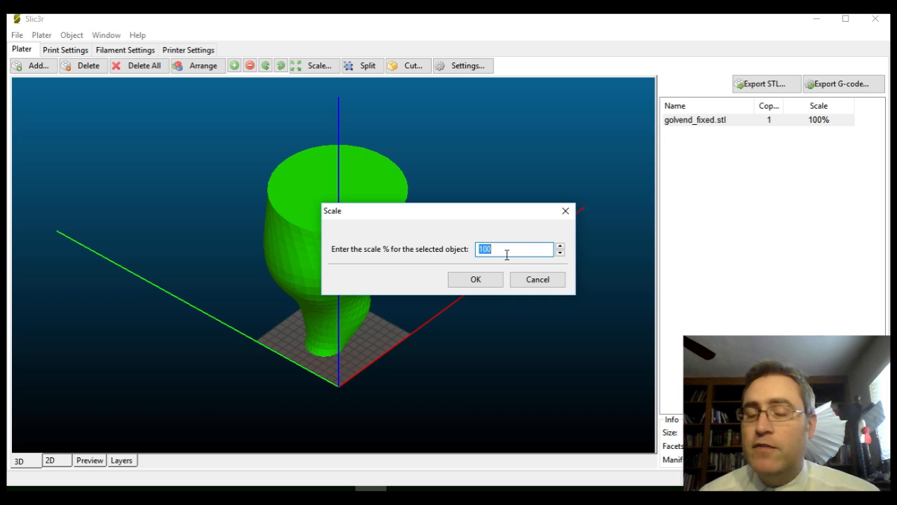
type("50")
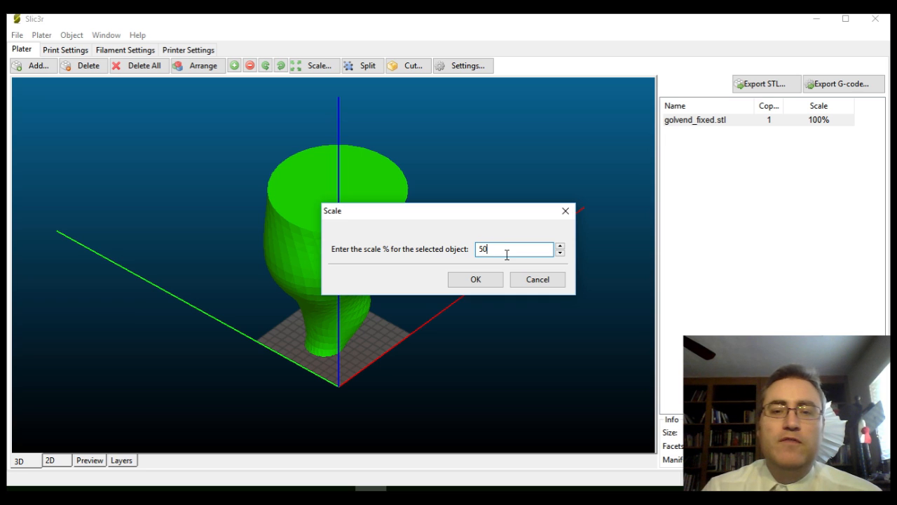
key("Return")
left_click_drag(390, 263, 360, 262)
Set the vase model's scale to 45%, check how it fits on the build plate, and select it
left_click(343, 260)
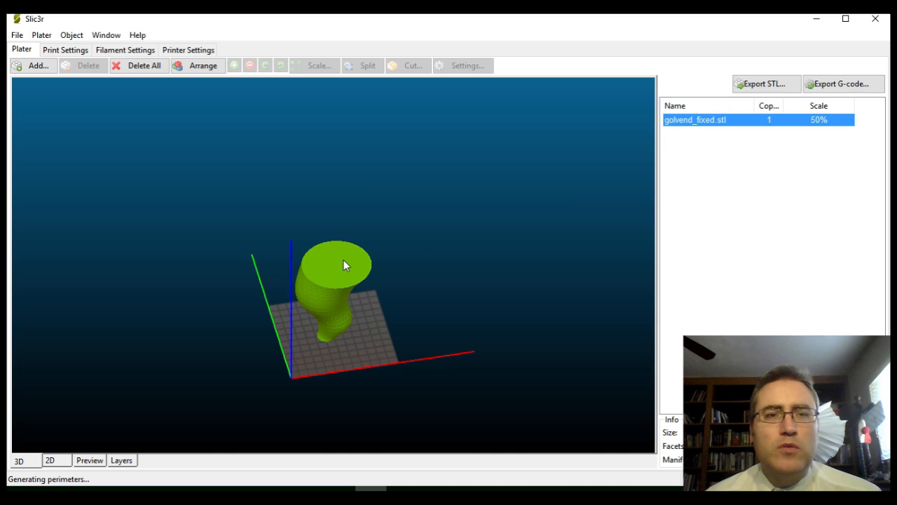
left_click(319, 65)
type("45")
key("Return")
left_click_drag(456, 290, 304, 279)
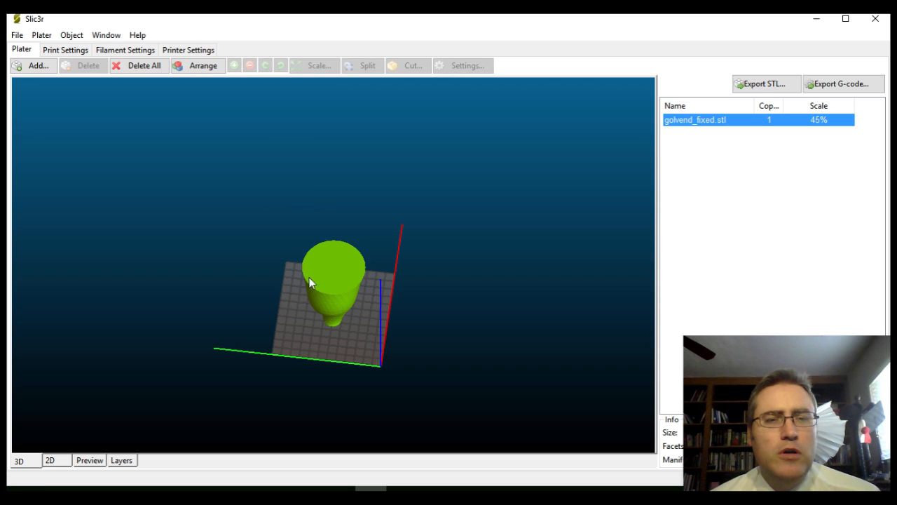
left_click_drag(365, 344, 313, 349)
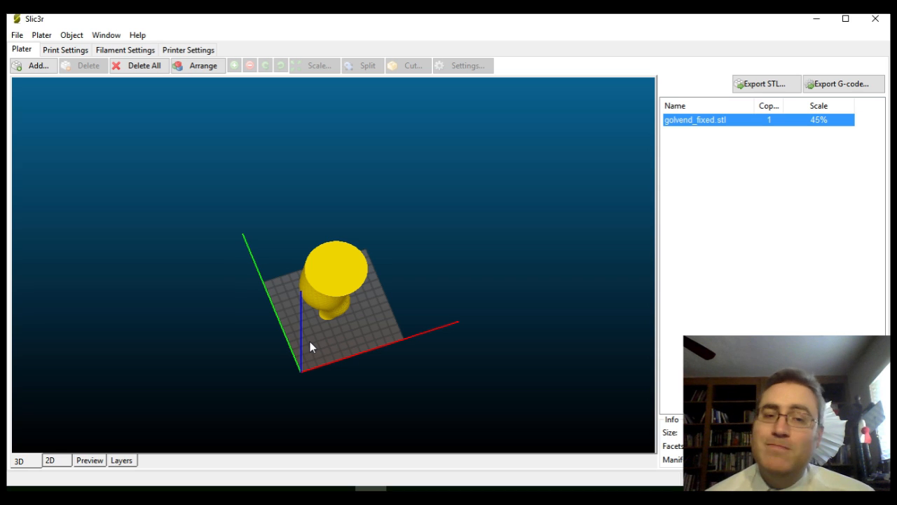
left_click(322, 269)
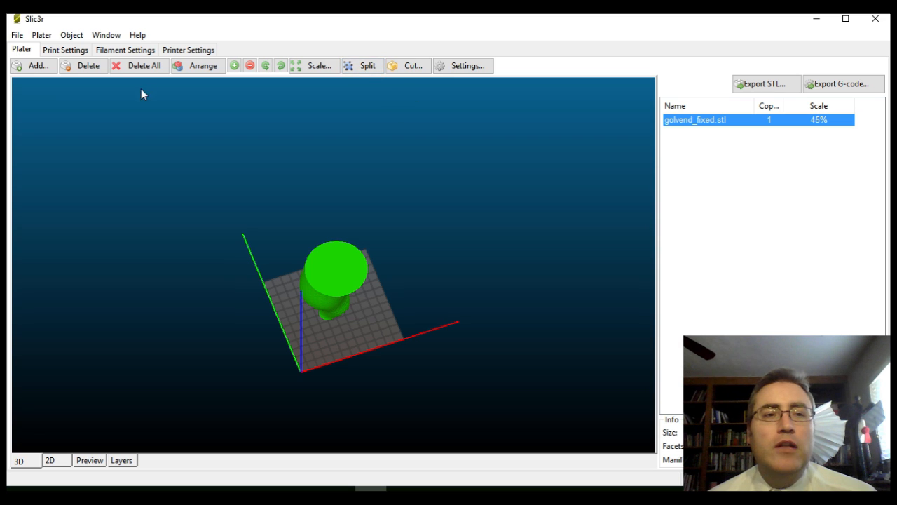
Look through the rotate, flip and scale options available for the vase model without applying any
left_click_drag(217, 338, 228, 356)
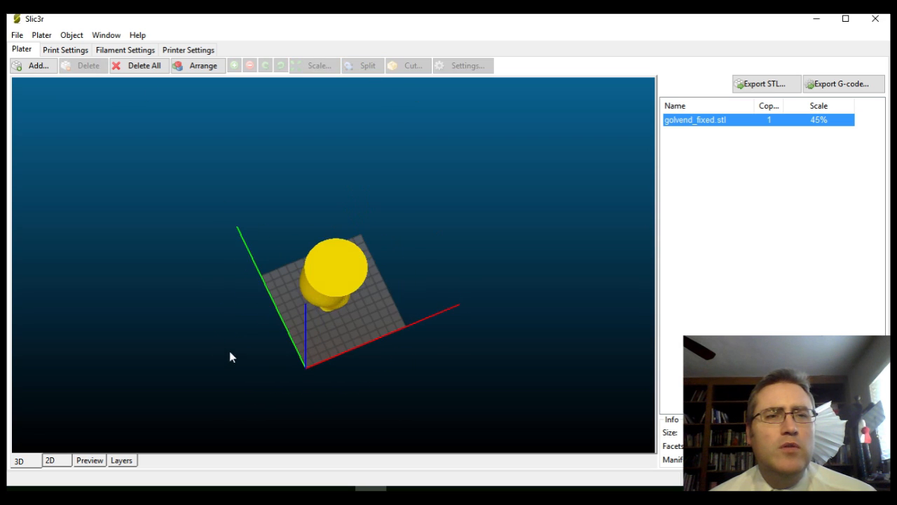
right_click(334, 286)
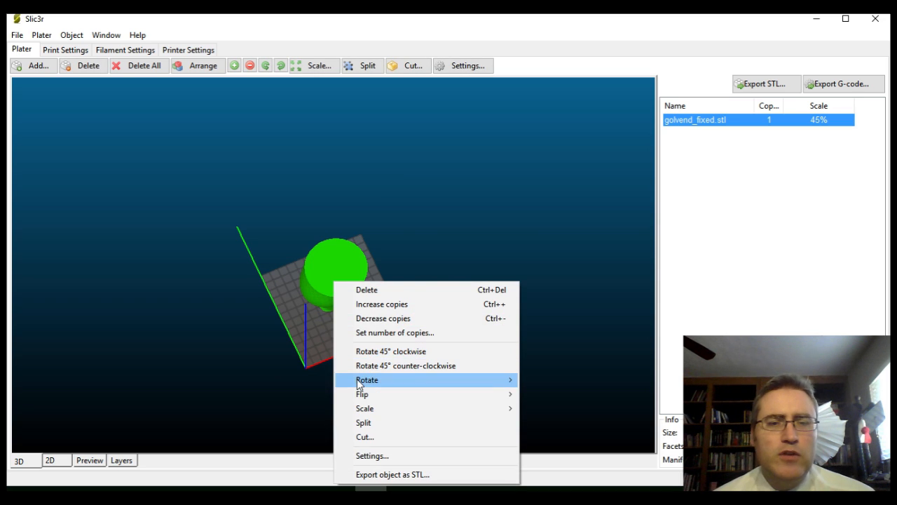
mouse_move(361, 382)
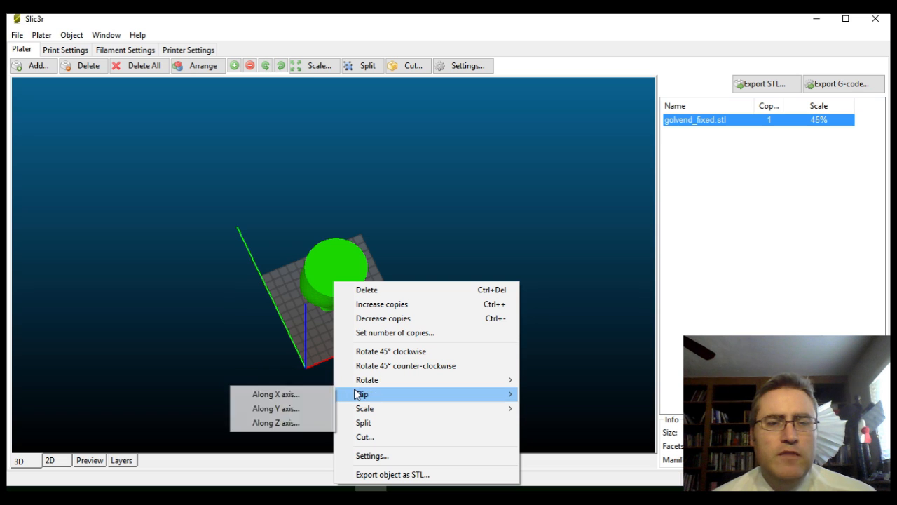
mouse_move(359, 410)
left_click(331, 337)
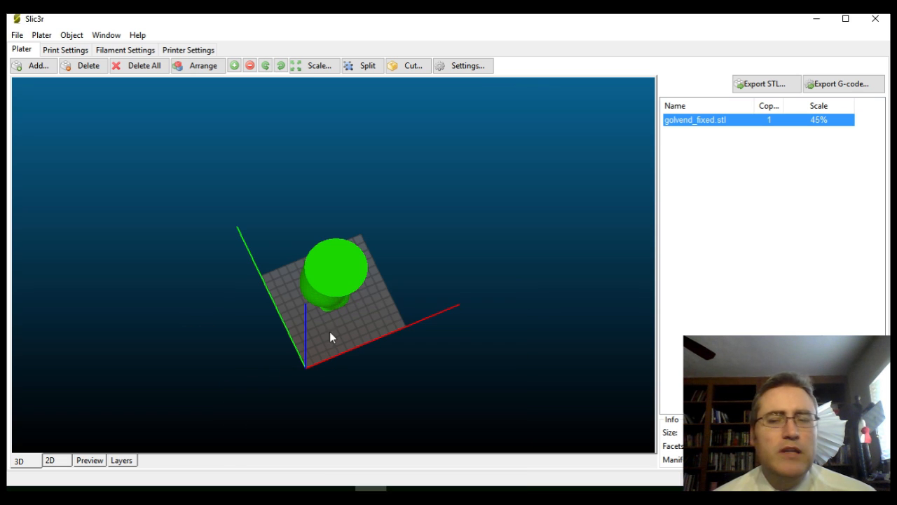
right_click(339, 282)
left_click(226, 286)
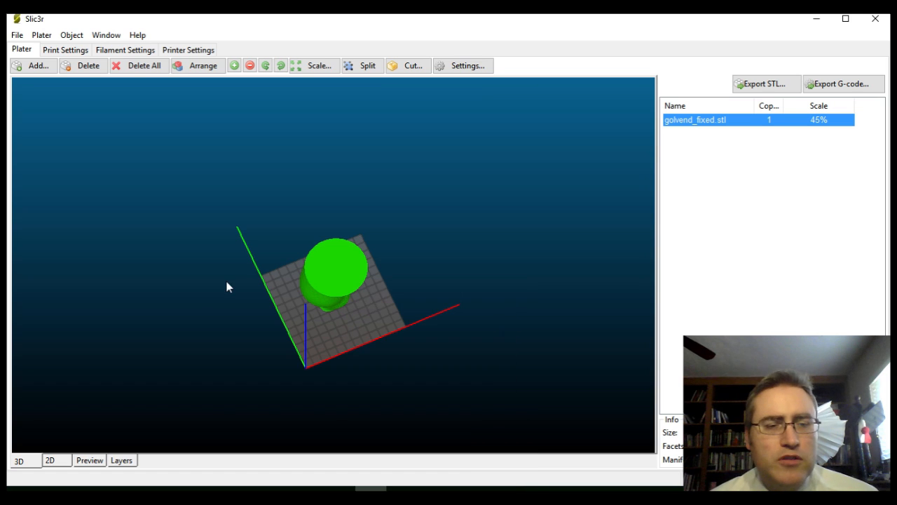
Check the vase's footprint in the 2D view, and examine its infill at different layer heights in the sliced preview
left_click(50, 461)
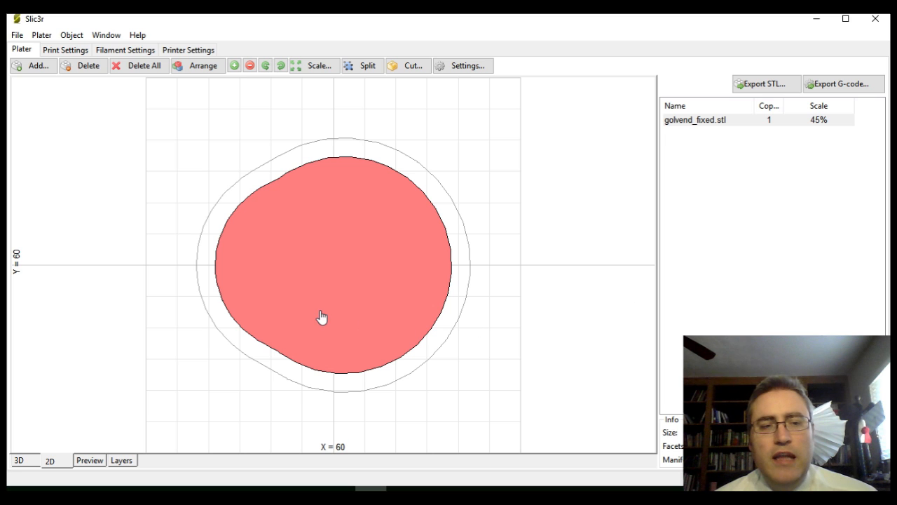
left_click(228, 220)
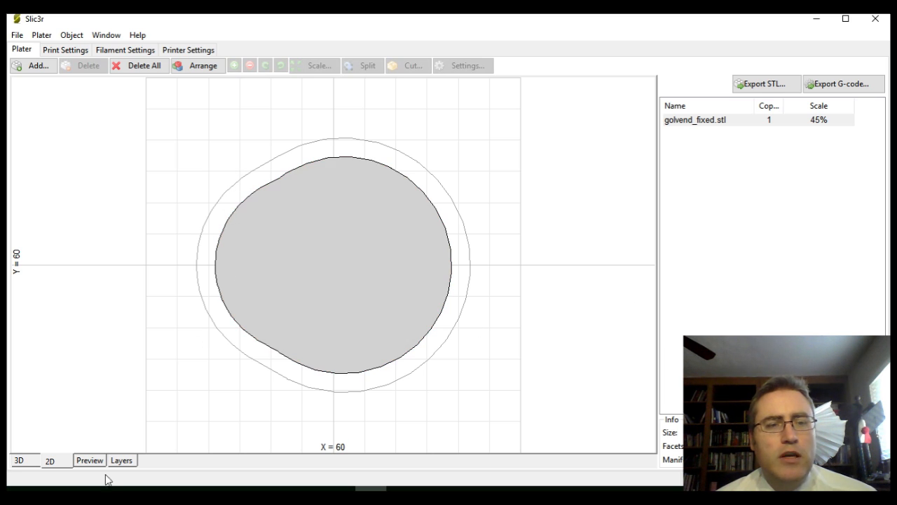
left_click(95, 461)
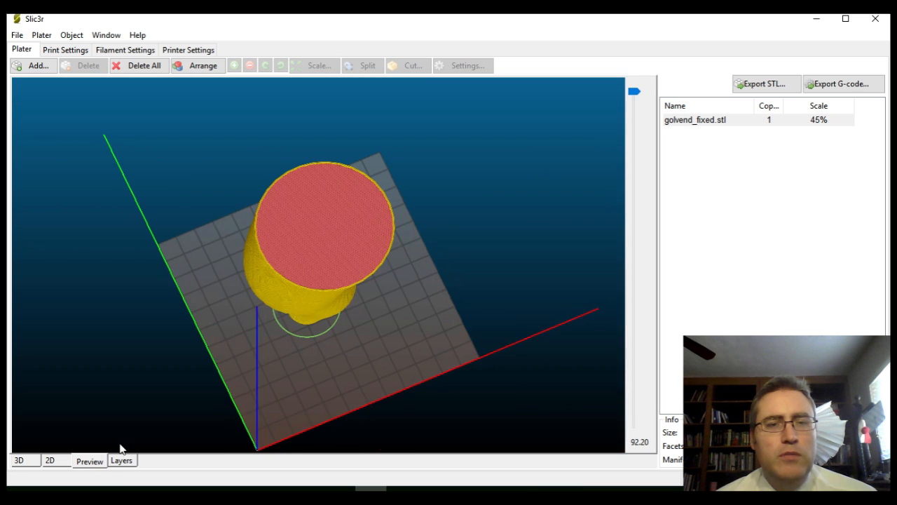
left_click_drag(289, 288, 507, 234)
left_click_drag(634, 94, 624, 246)
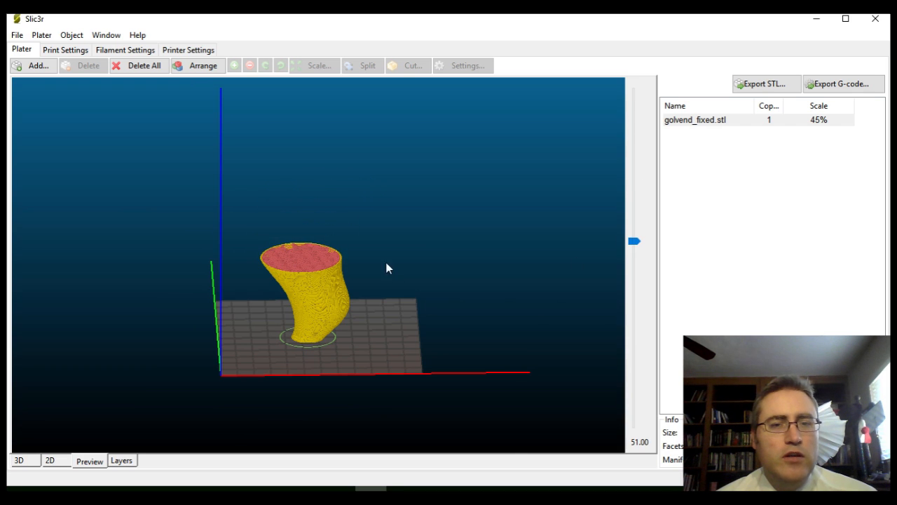
scroll(319, 225, "up", 3)
left_click_drag(318, 226, 296, 276)
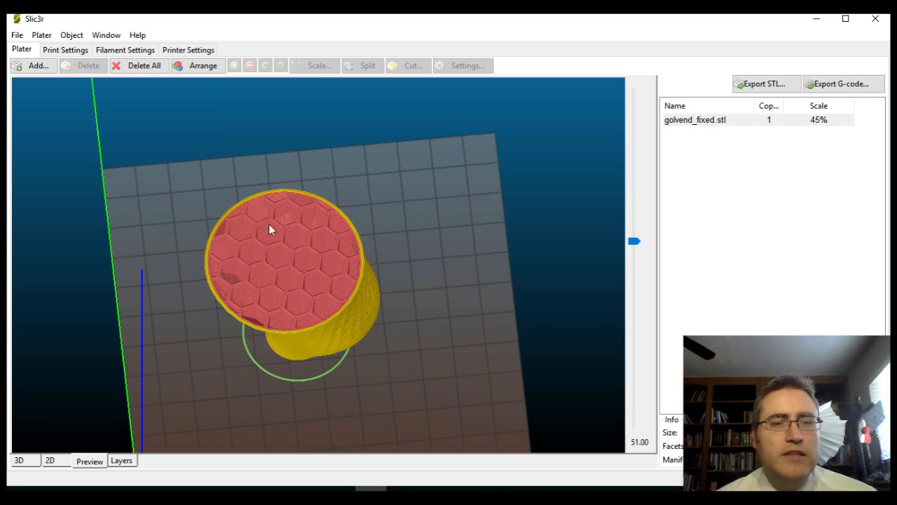
left_click_drag(633, 256, 638, 106)
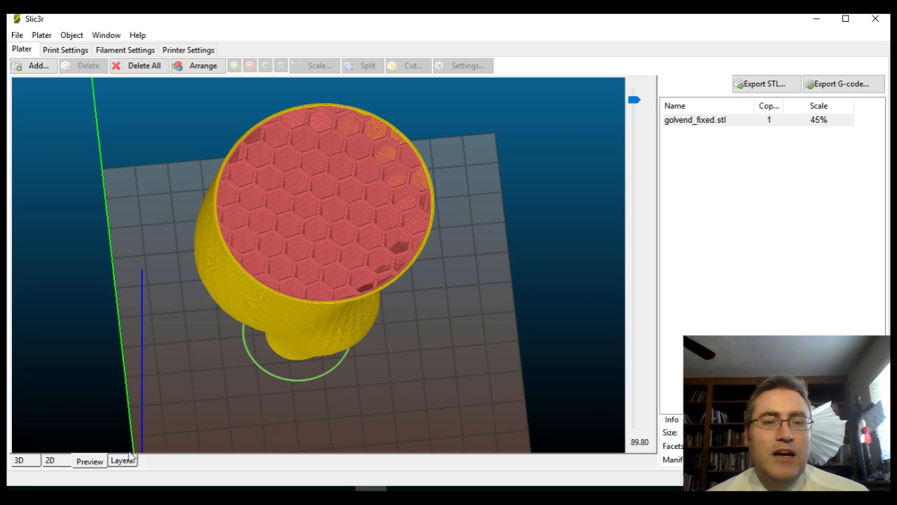
left_click_drag(636, 105, 638, 175)
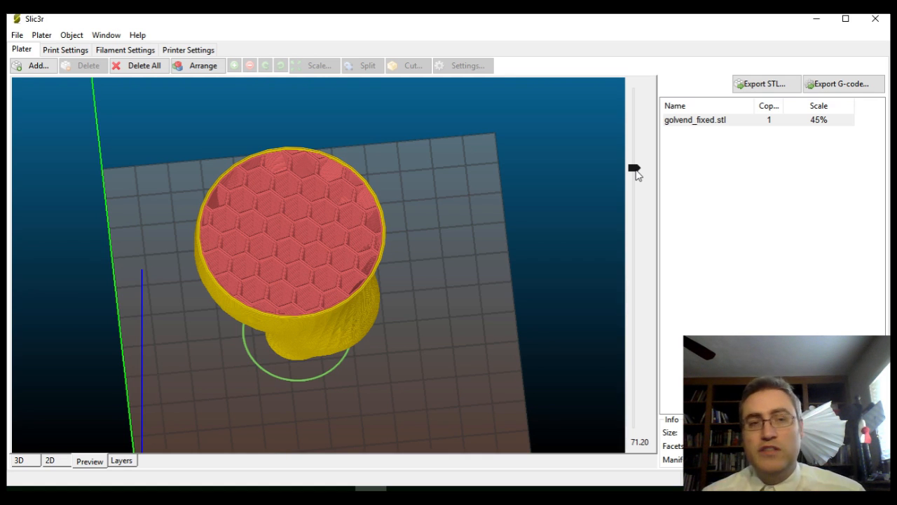
Set the print's layer height to 0.15 mm and the minimum number of perimeters to 4
left_click(72, 52)
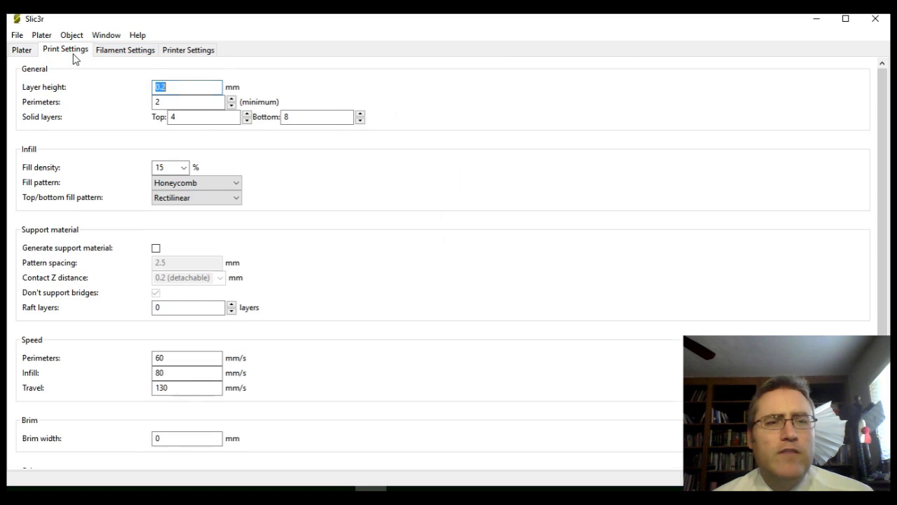
mouse_move(173, 85)
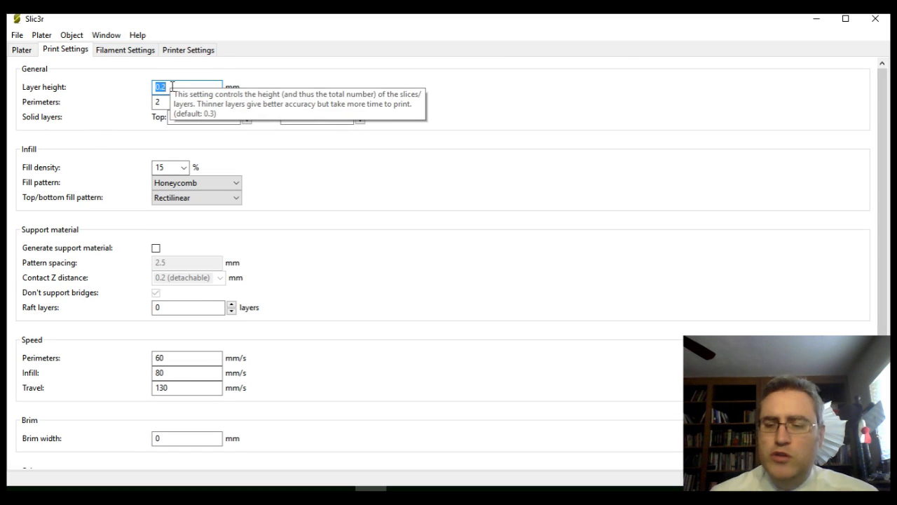
type(".0")
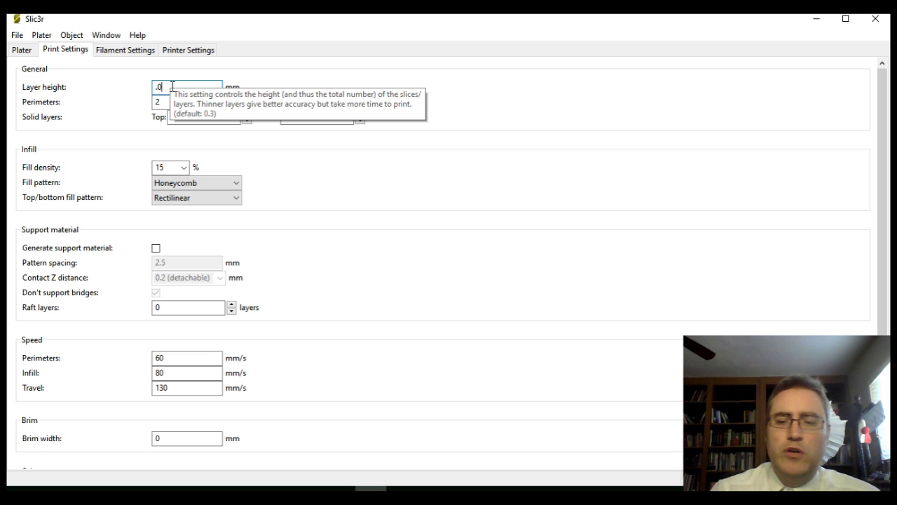
type("15")
left_click(170, 103)
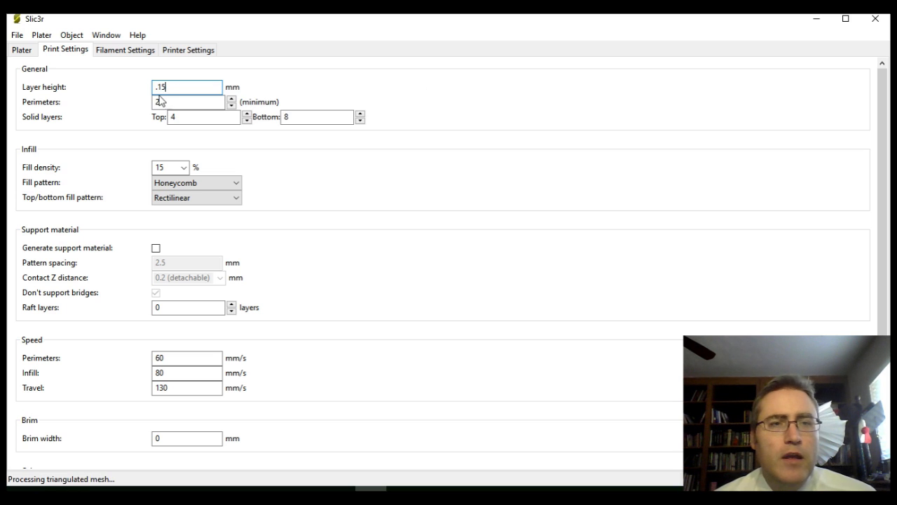
key("BackSpace")
type("4")
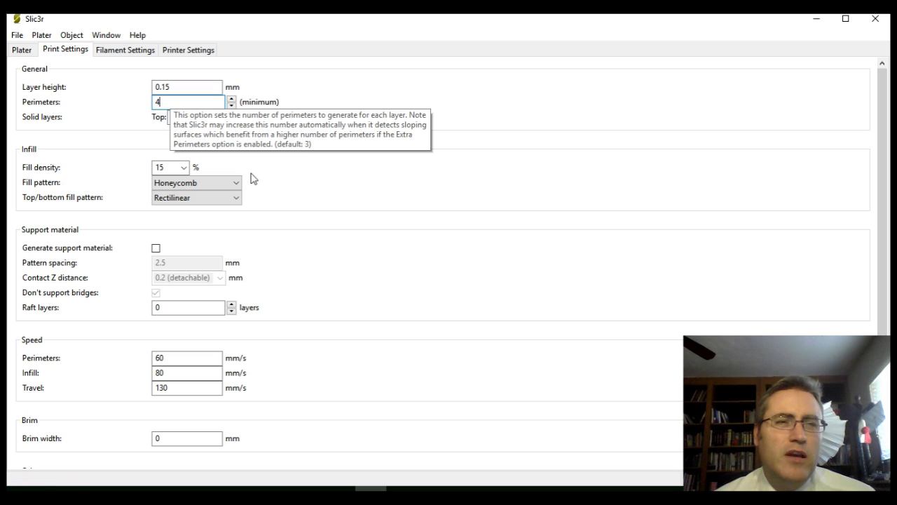
Set the top solid layers to 0 and the fill density to 0% for a hollow, open vase
double_click(205, 117)
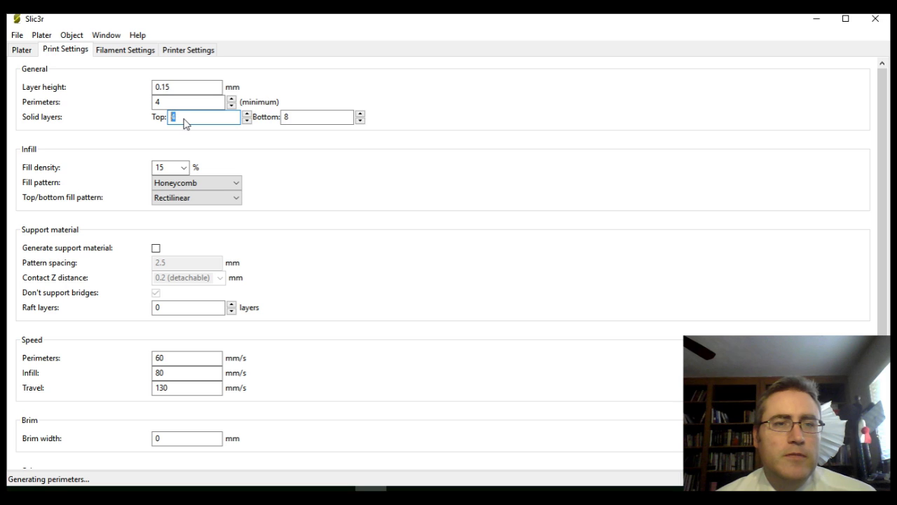
type("0")
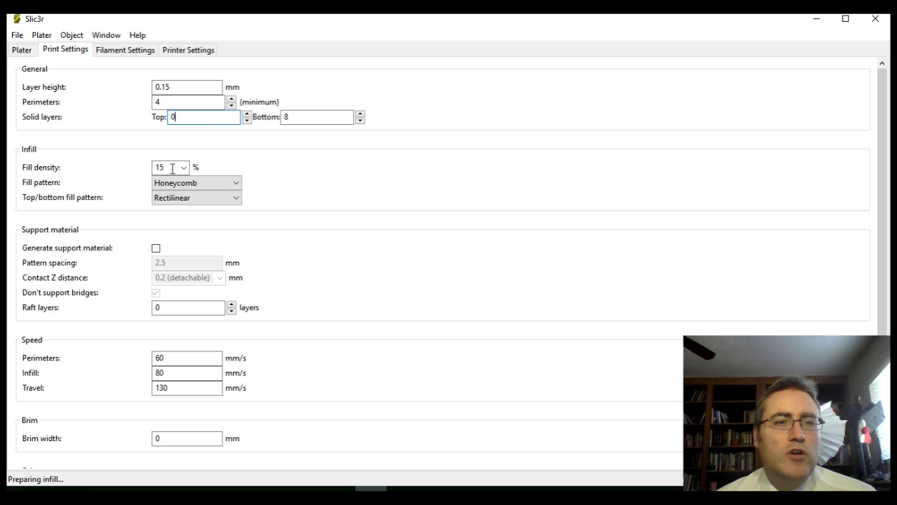
left_click_drag(169, 169, 120, 163)
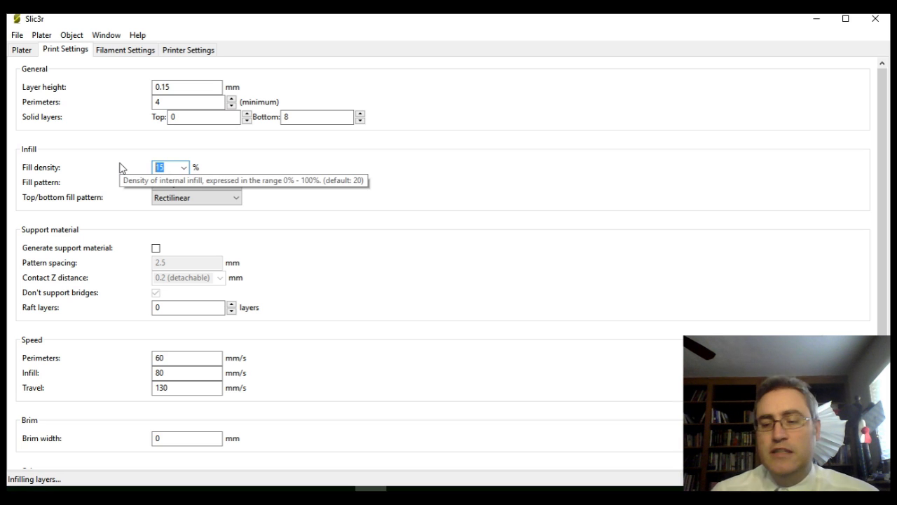
type("0")
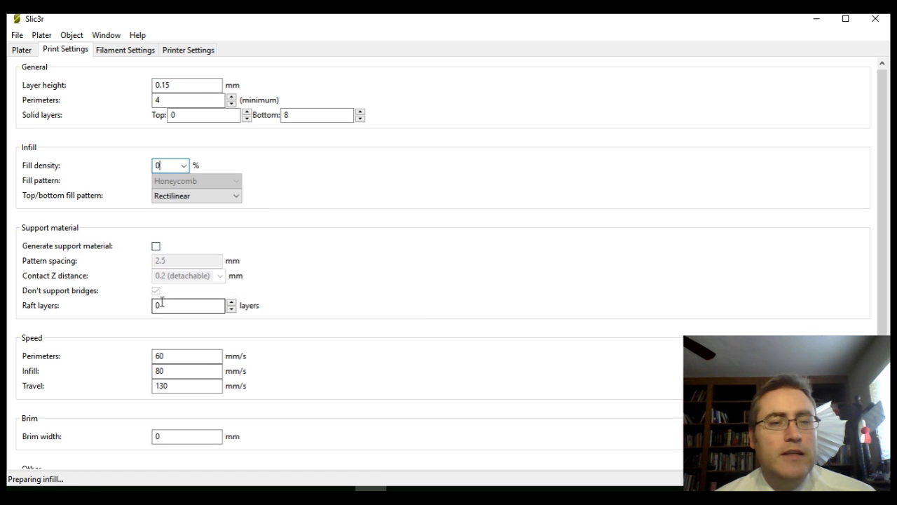
Review the remaining print settings, the filament diameter and temperatures, and the printer settings
scroll(132, 315, "down", 3)
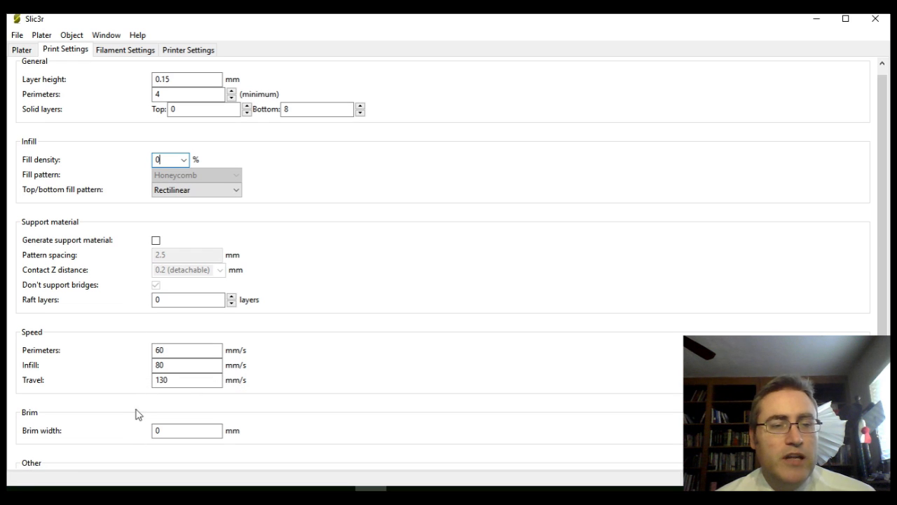
scroll(341, 418, "down", 5)
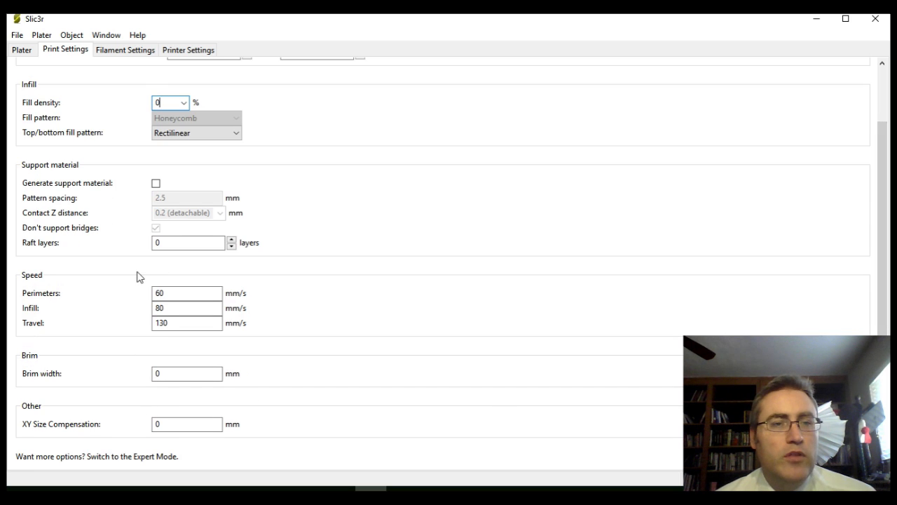
scroll(124, 224, "up", 2)
left_click(119, 56)
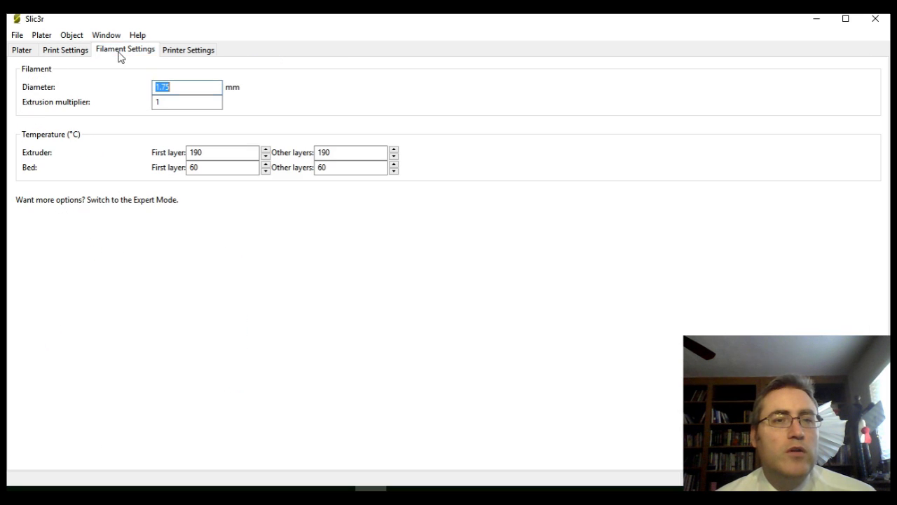
mouse_move(163, 86)
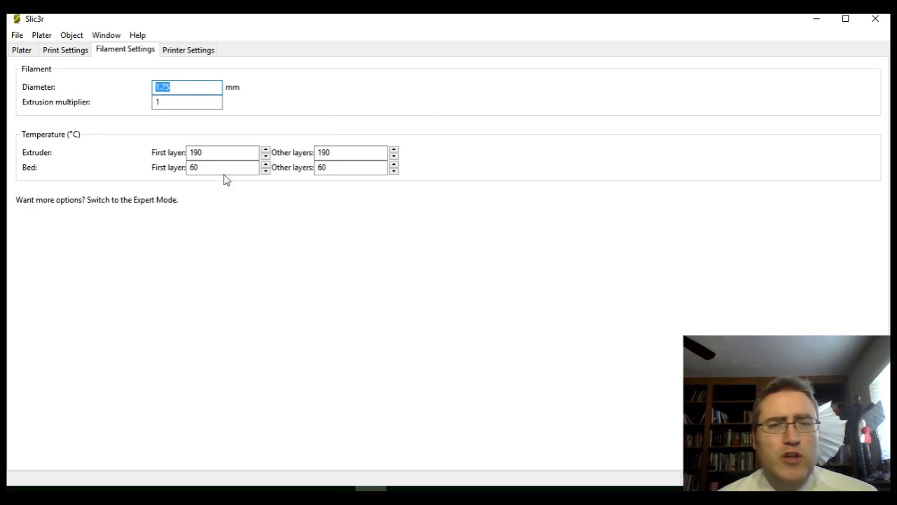
left_click(176, 49)
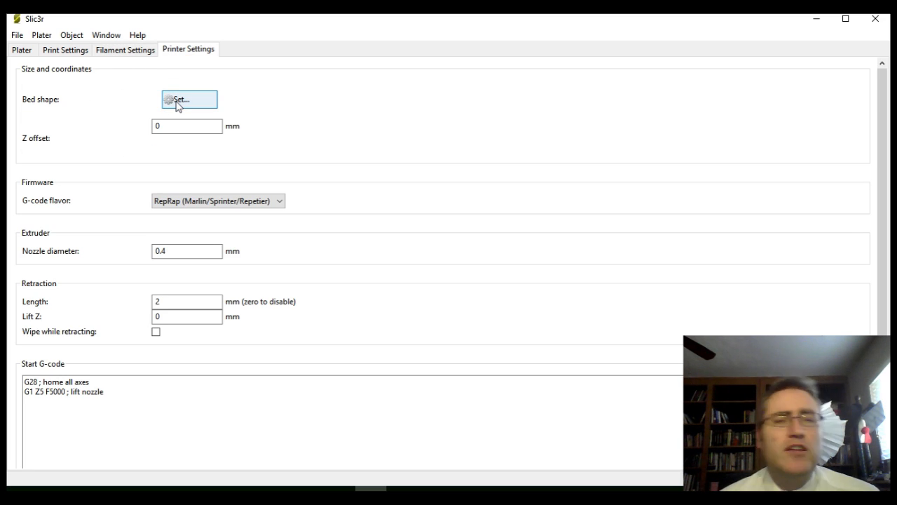
Return to the plater and examine the re-sliced vase's walls and opening in the layer preview from several angles
left_click(23, 50)
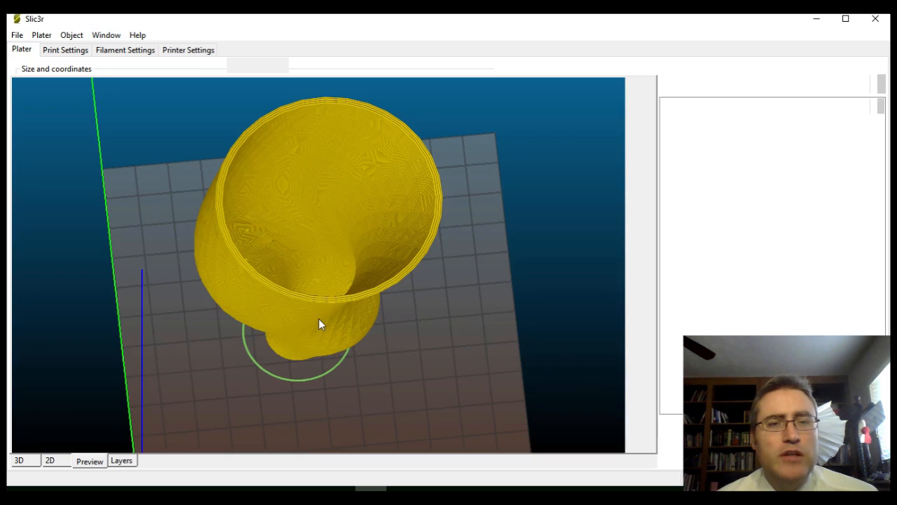
mouse_move(321, 324)
left_mouse_down()
mouse_move(340, 301)
mouse_move(337, 335)
mouse_move(332, 293)
mouse_move(344, 298)
mouse_move(354, 287)
left_mouse_up()
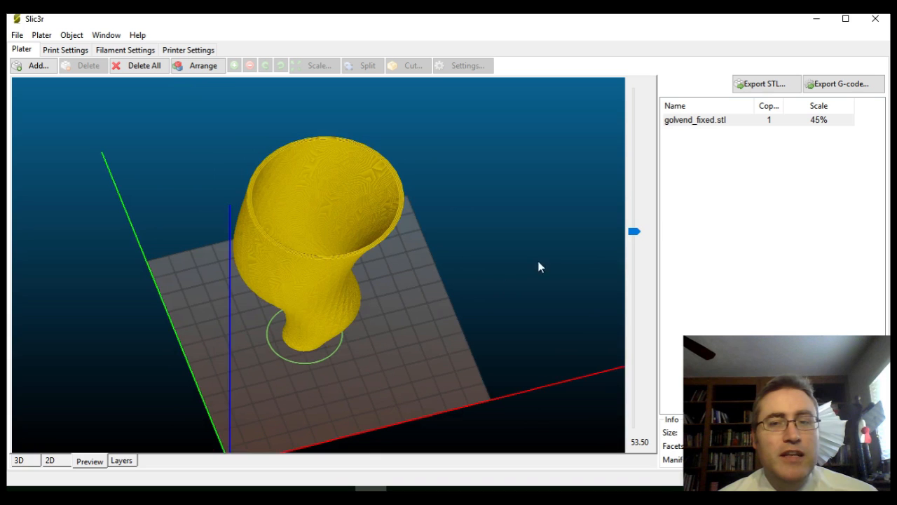
left_click_drag(636, 233, 634, 95)
left_click_drag(359, 271, 391, 320)
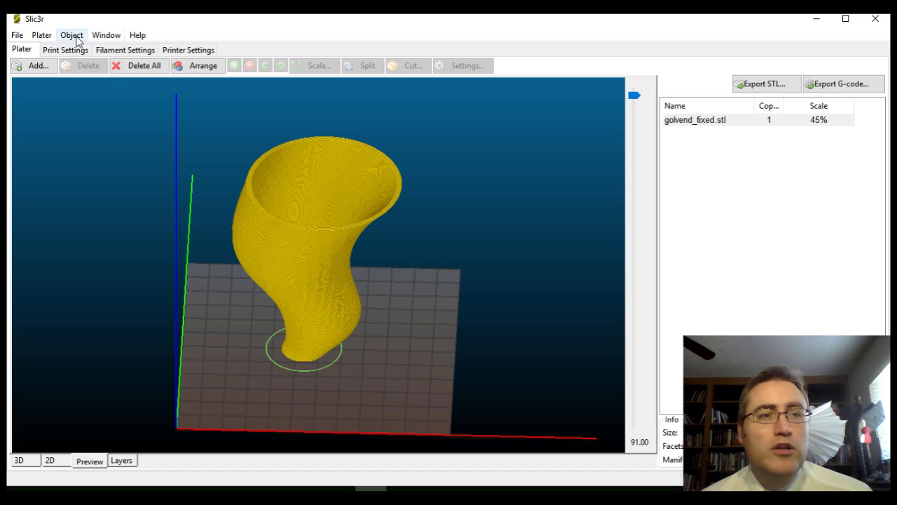
Start exporting the plate as G-code and choose the SDStaging folder as its destination
left_click(42, 35)
mouse_move(19, 36)
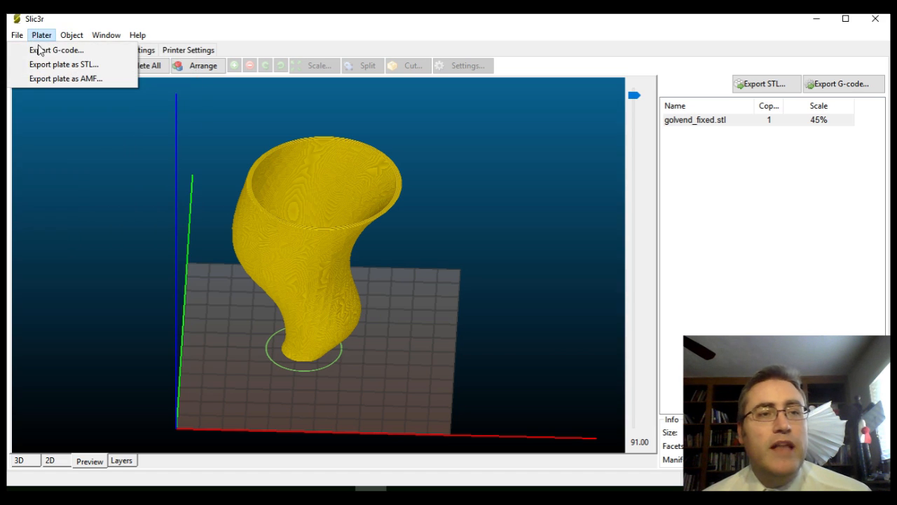
left_click(42, 50)
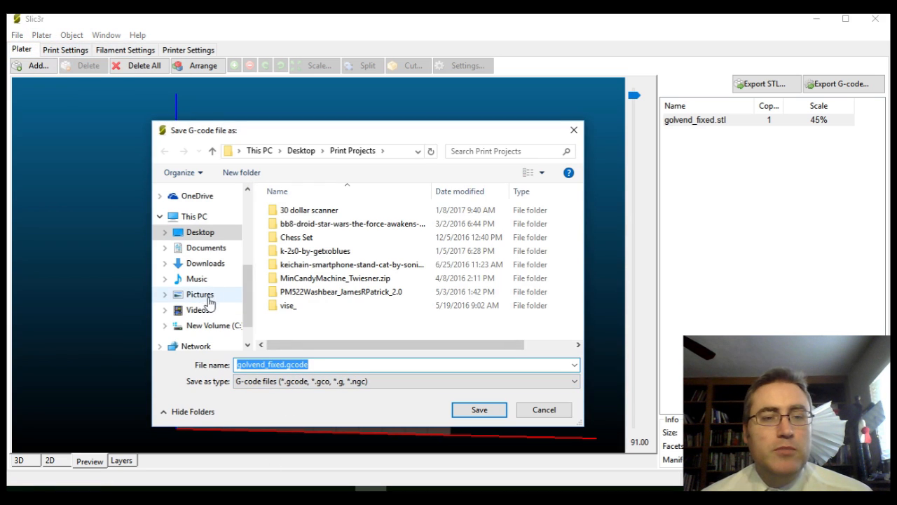
scroll(210, 301, "down", 1)
scroll(210, 300, "up", 3)
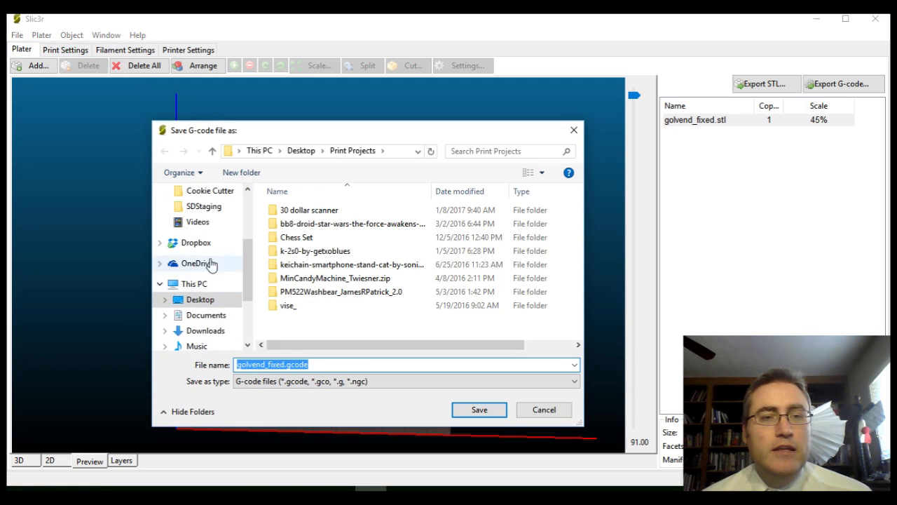
left_click(204, 207)
left_click(311, 364)
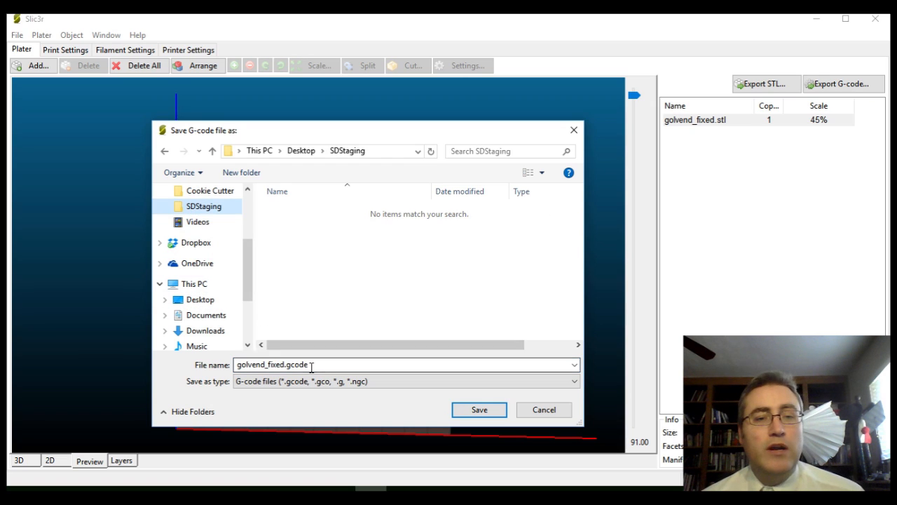
double_click(286, 364)
left_click(285, 364)
left_click_drag(285, 364, 130, 365)
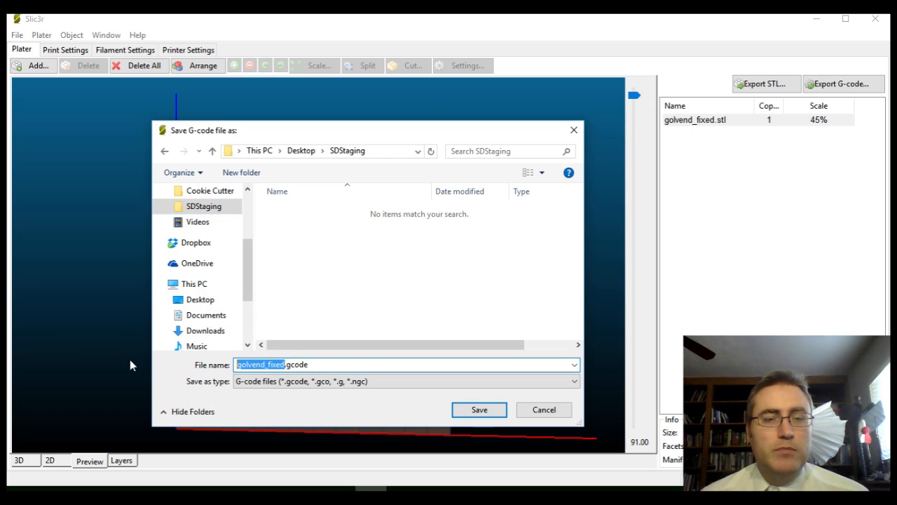
type("tornado")
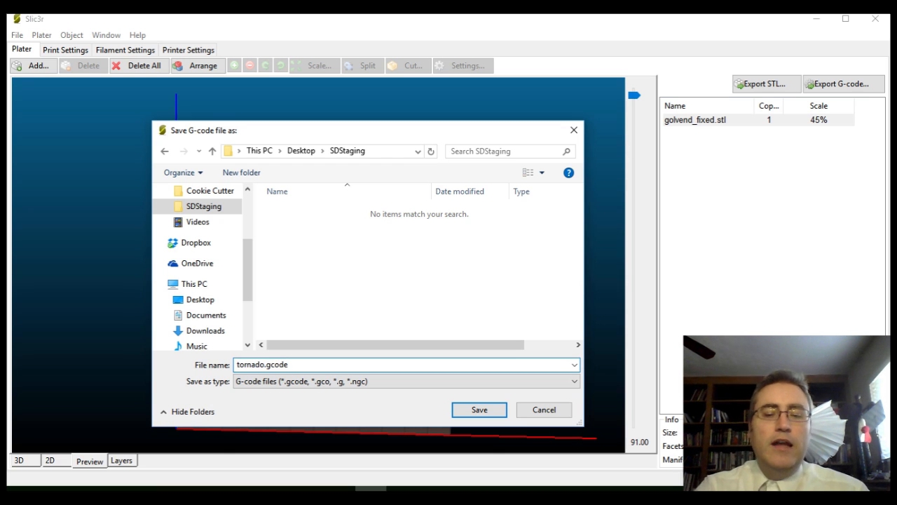
type("-")
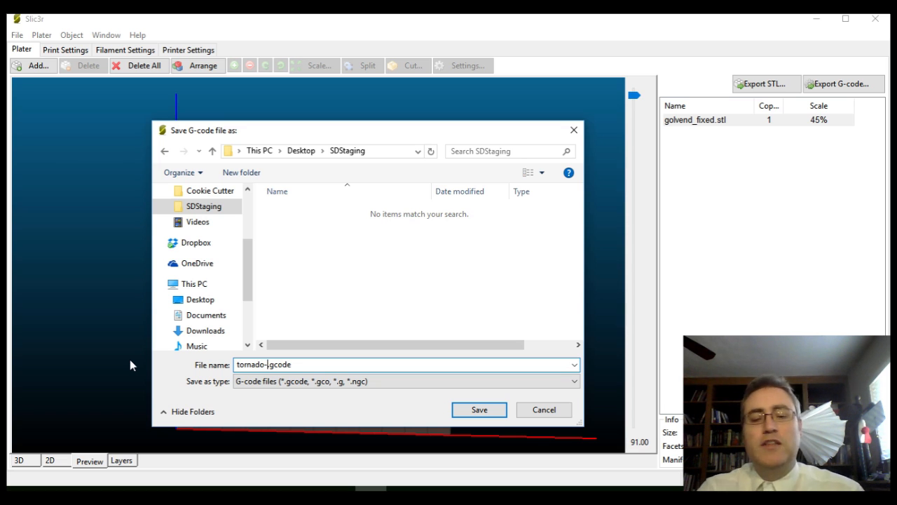
type("MP")
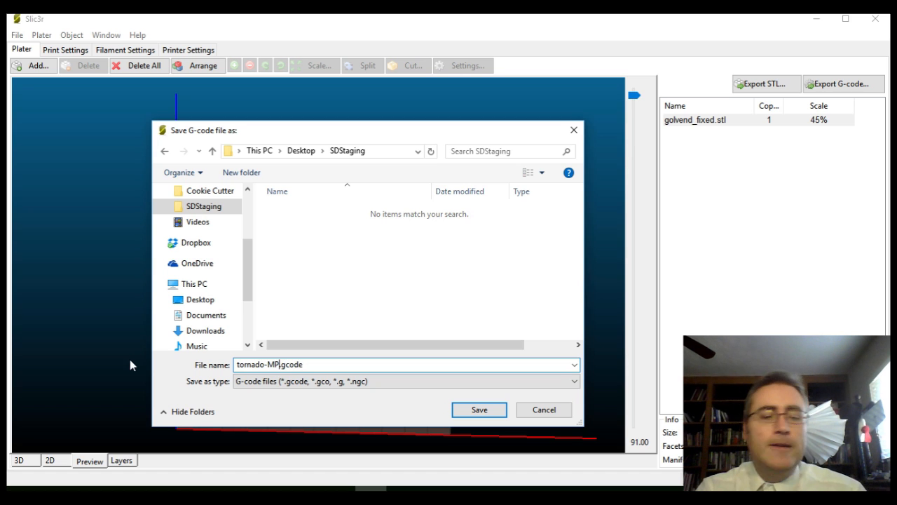
type("pVase")
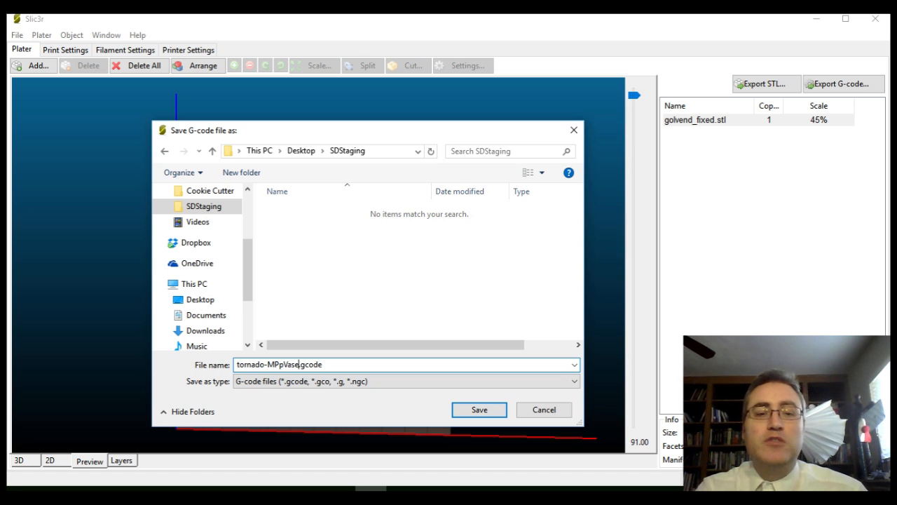
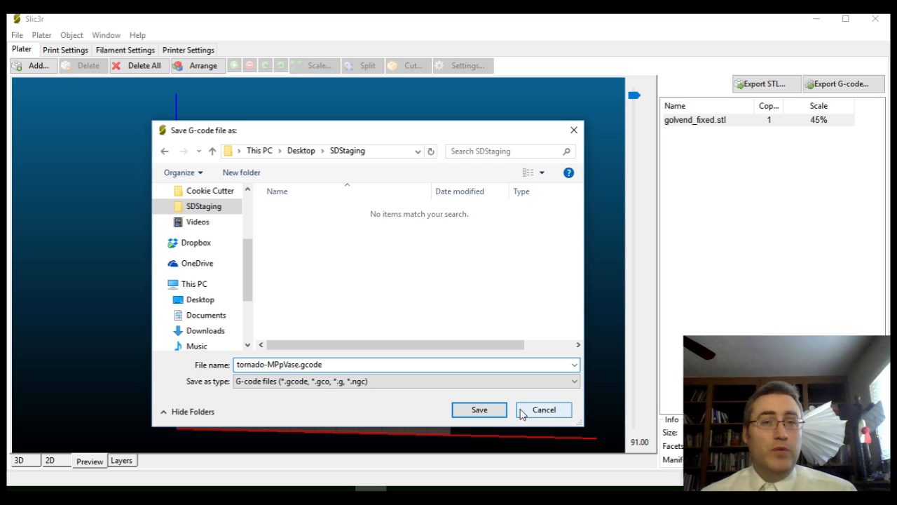
left_click(524, 411)
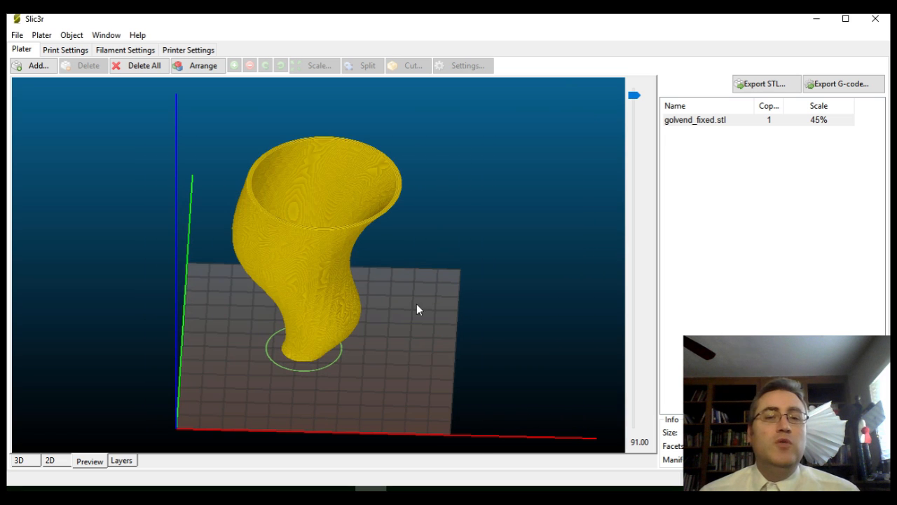
Look down through the vase's opening in the sliced preview to examine its walls and base
scroll(415, 294, "up", 2)
left_click_drag(413, 270, 408, 300)
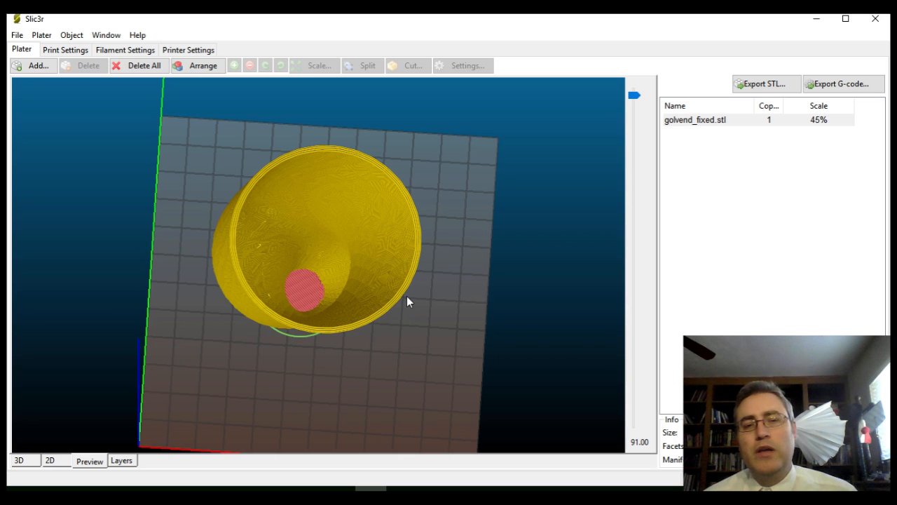
left_click_drag(406, 296, 405, 275)
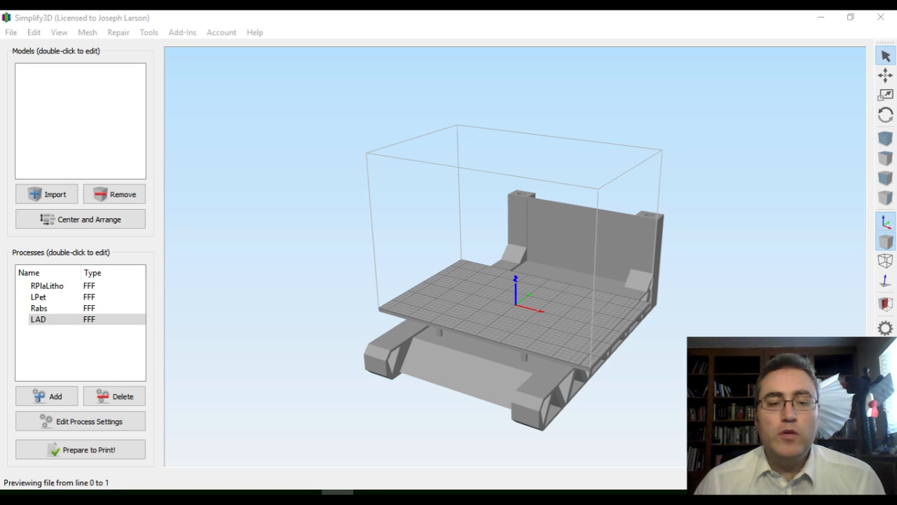
Switch to the browser to view the Tornado vase's Thingiverse page and the two designers' profiles, and return to Simplify3D
mouse_move(209, 493)
left_click(230, 455)
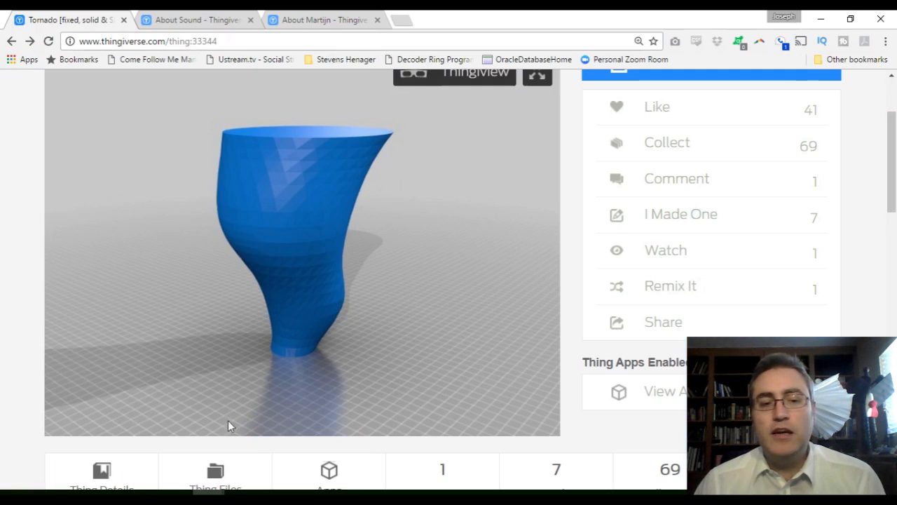
scroll(306, 221, "up", 1)
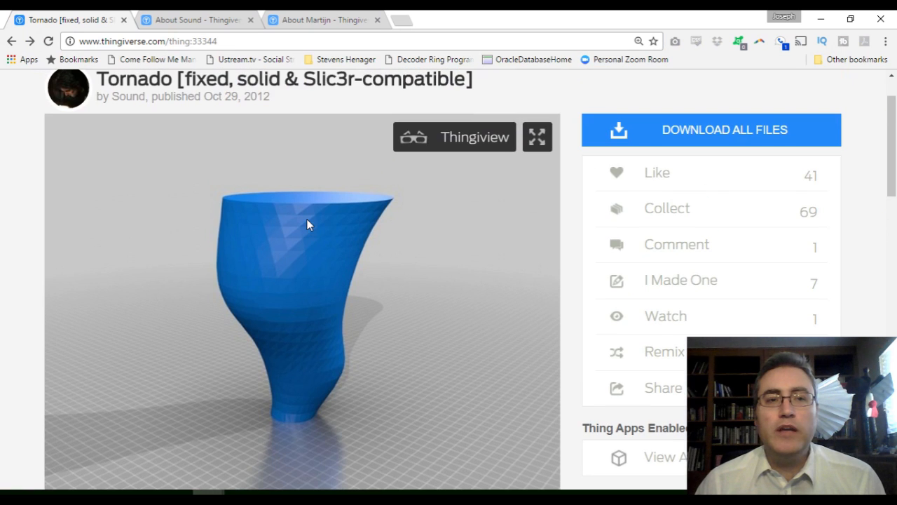
left_click(300, 23)
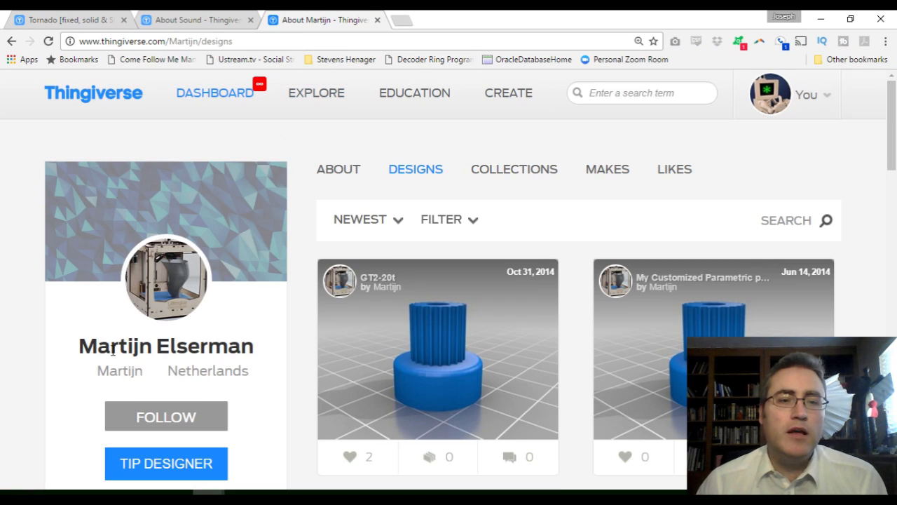
left_click(200, 21)
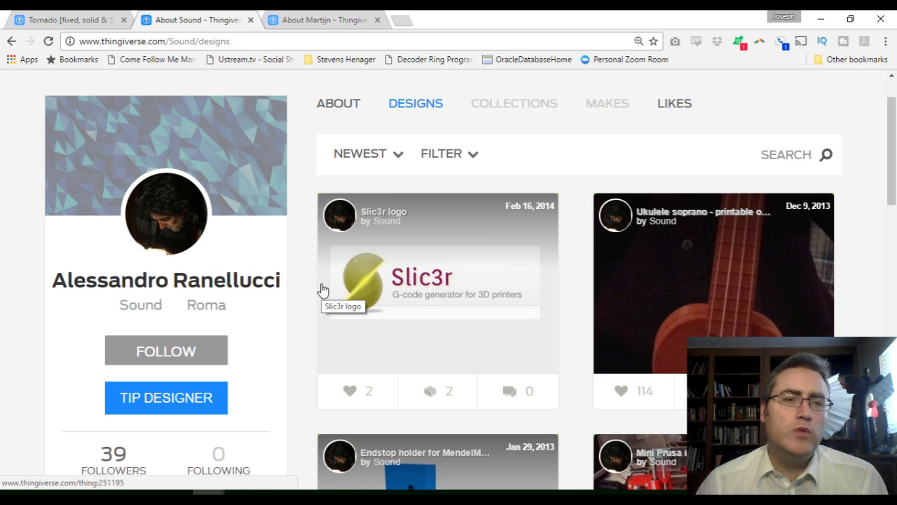
left_click(98, 21)
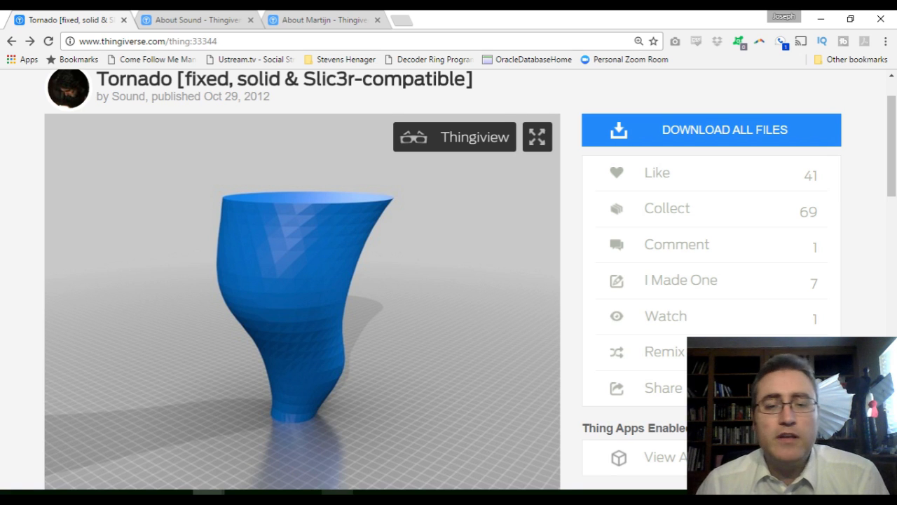
left_click(369, 493)
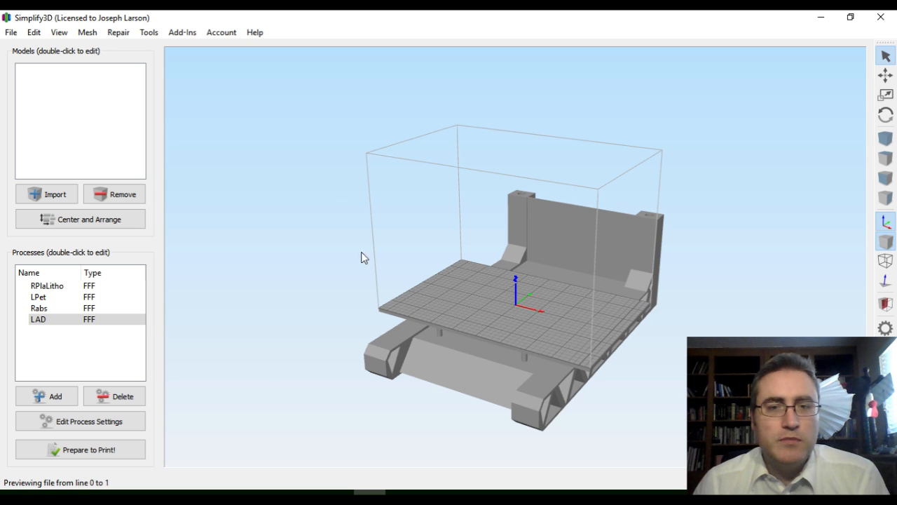
left_click(12, 34)
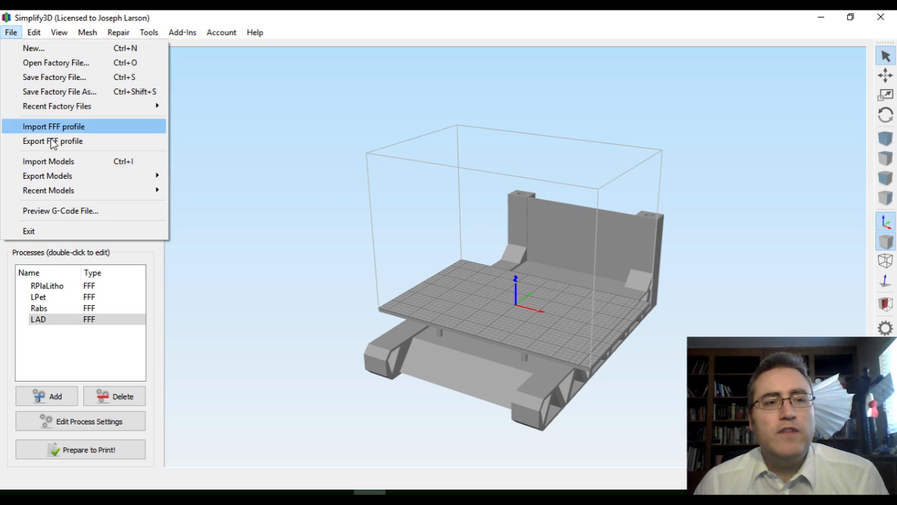
left_click(47, 161)
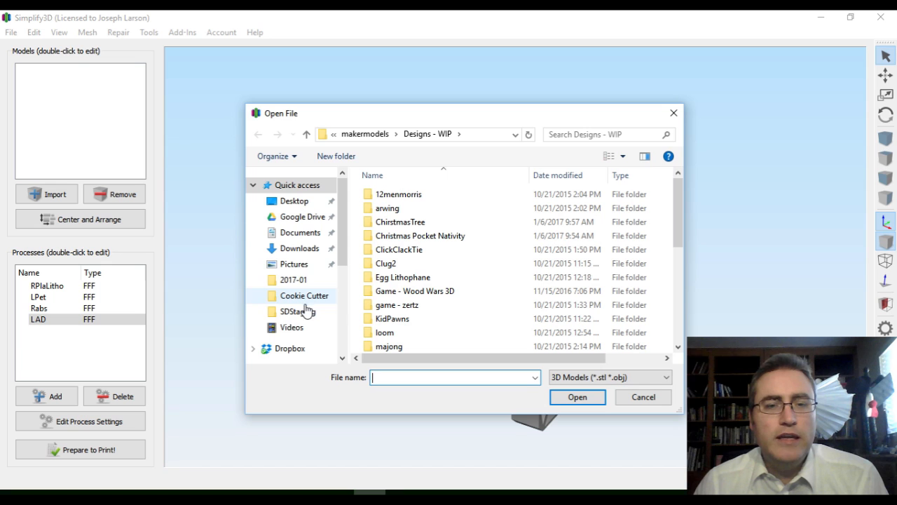
left_click(295, 201)
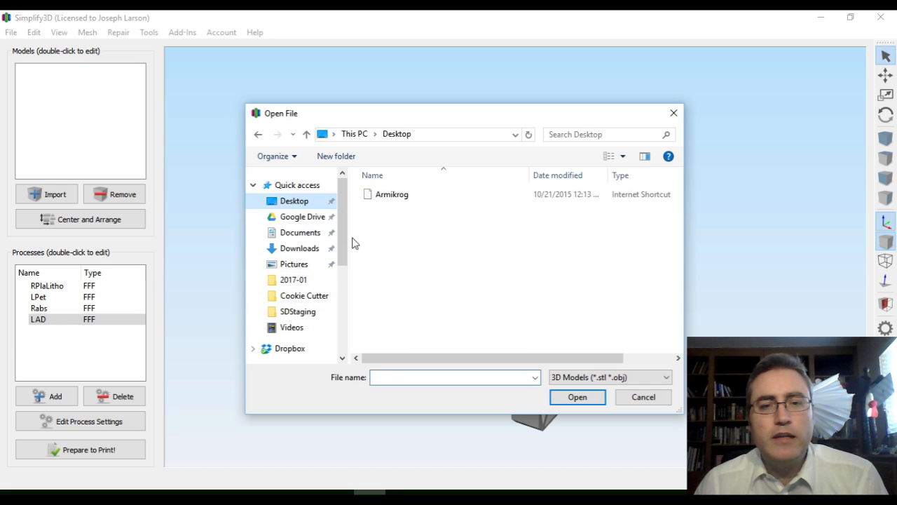
double_click(382, 208)
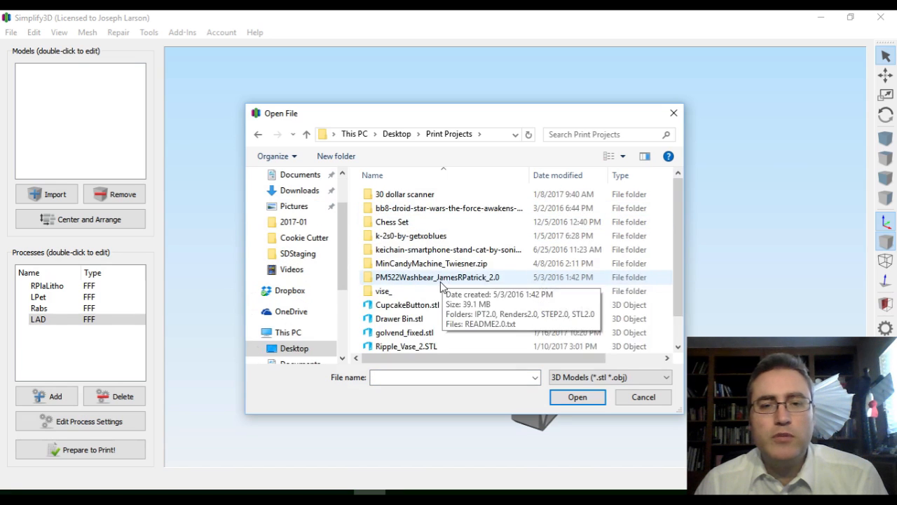
scroll(442, 284, "down", 1)
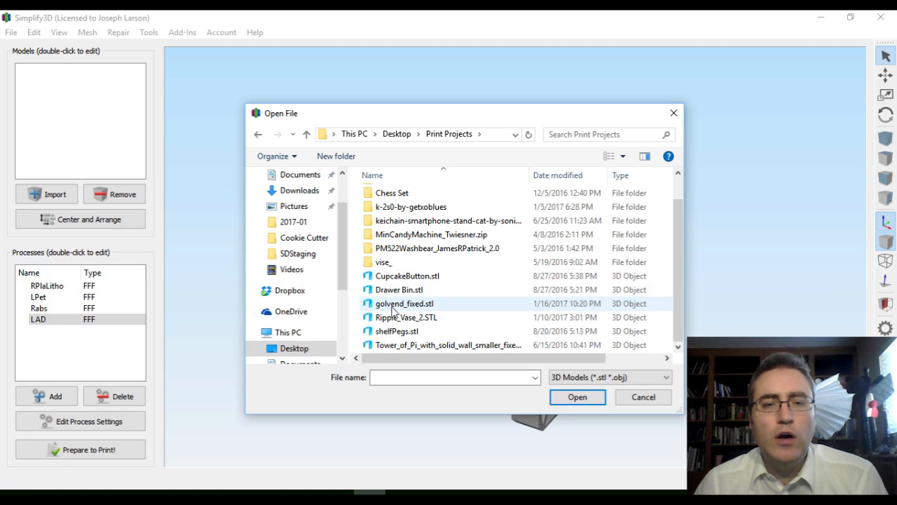
left_click(643, 397)
Load golvend_fixed.stl from the Print Projects folder in File Explorer into Simplify3D and inspect it on the build plate
mouse_move(177, 497)
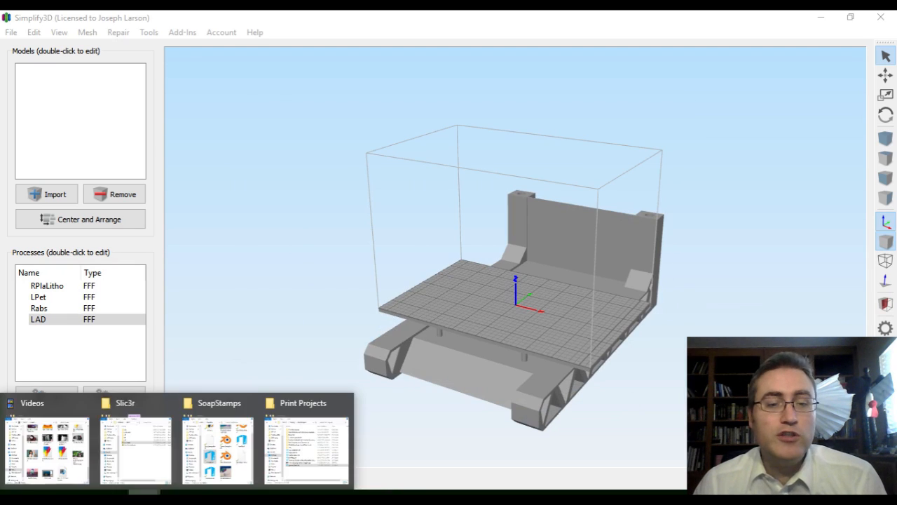
left_click(308, 442)
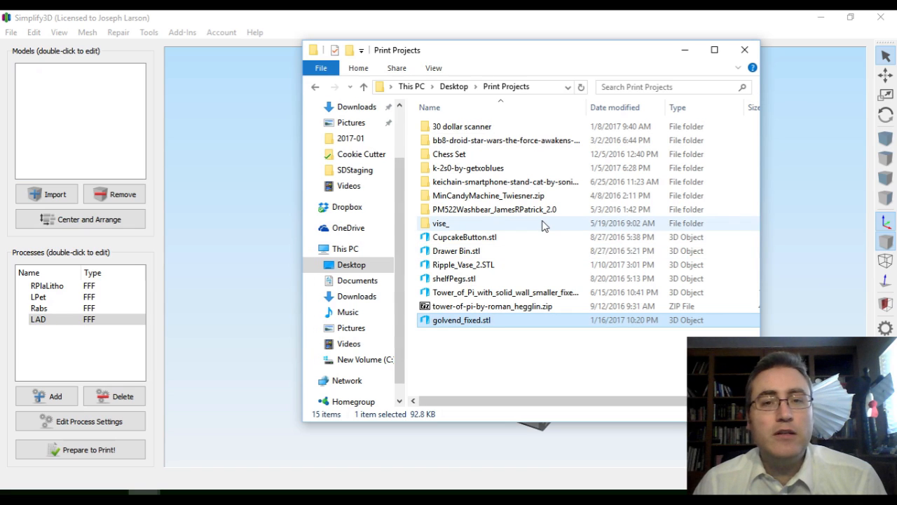
left_click_drag(468, 325, 251, 310)
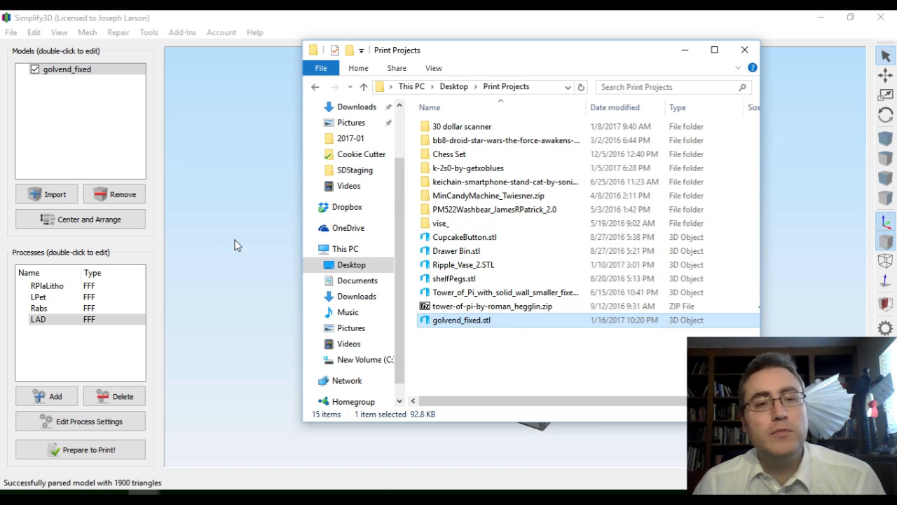
left_click(237, 245)
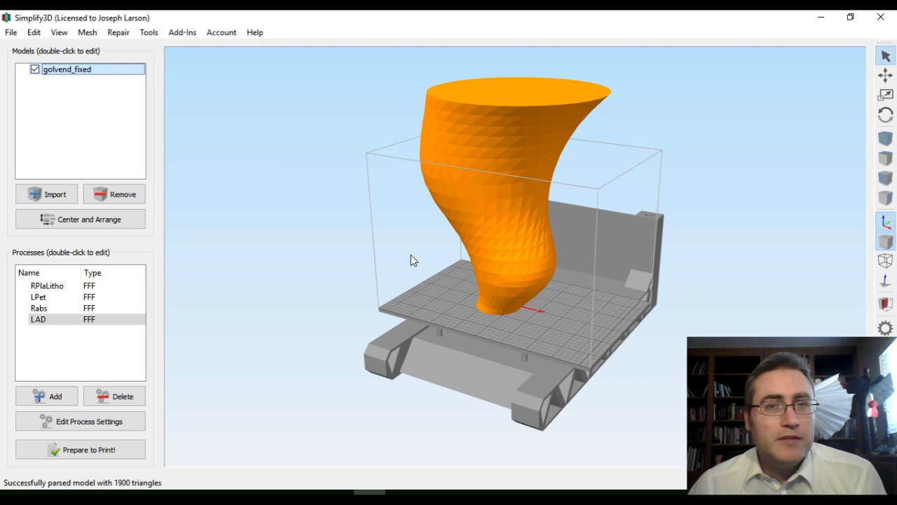
left_click_drag(410, 257, 387, 299)
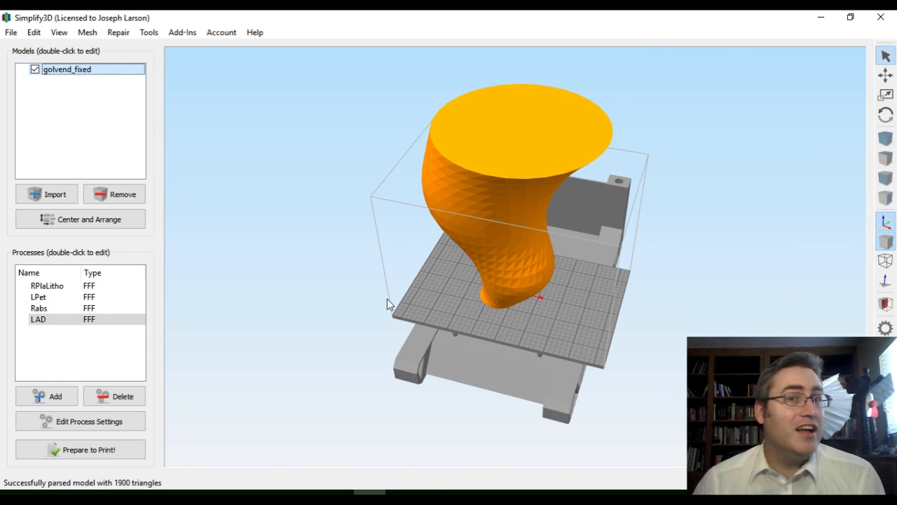
left_click_drag(387, 298, 523, 318)
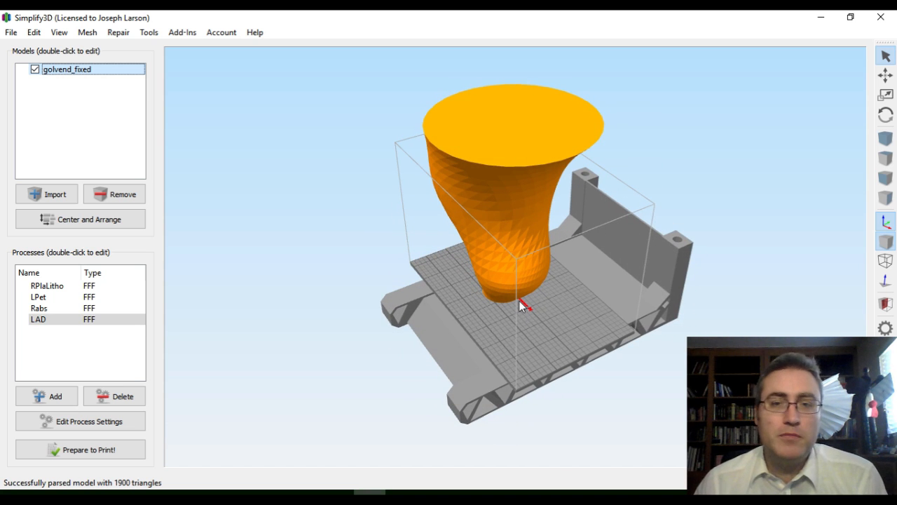
scroll(470, 292, "up", 2)
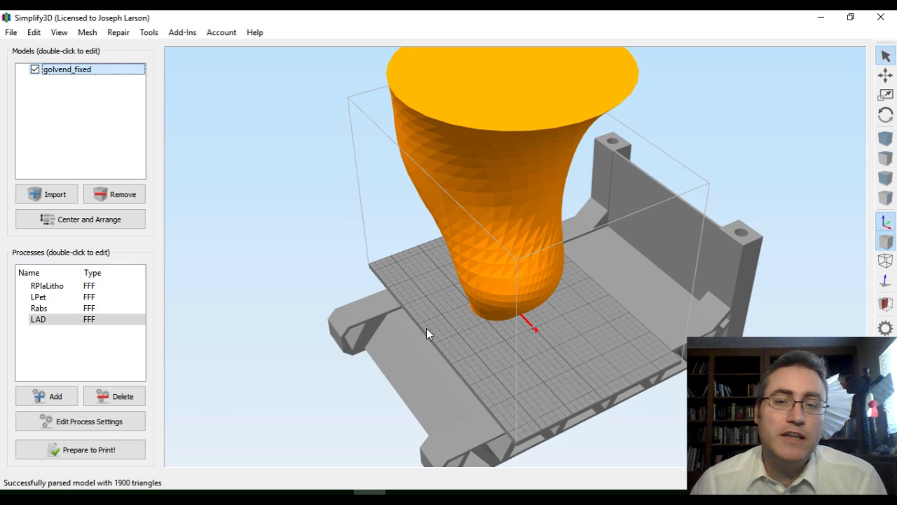
scroll(465, 244, "down", 1)
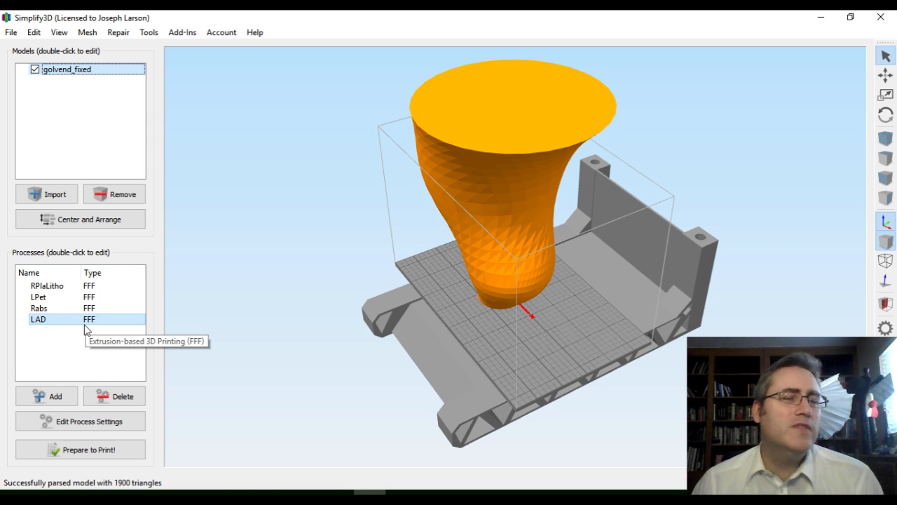
Add a print process using the Monoprice Select Mini profile and PLA material, saving the changes to the MakerBot Replicator 1 Dual profile
left_click(55, 399)
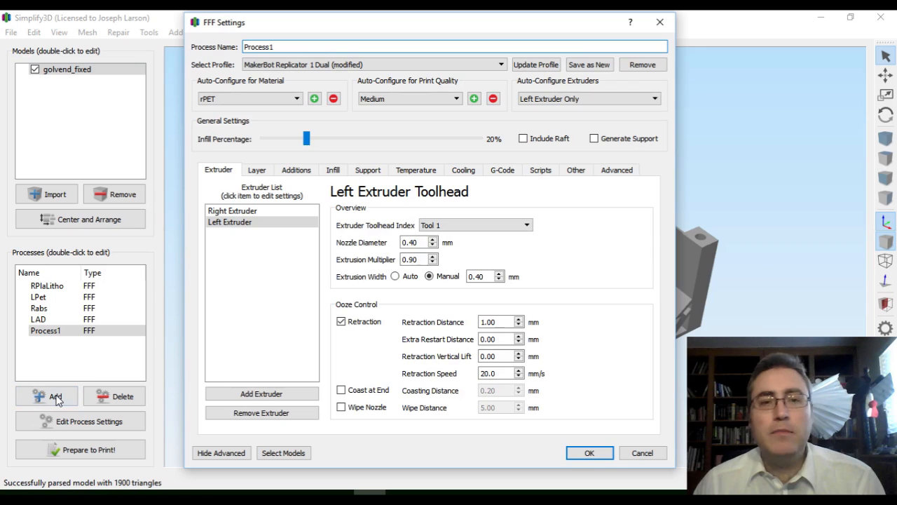
left_click(301, 65)
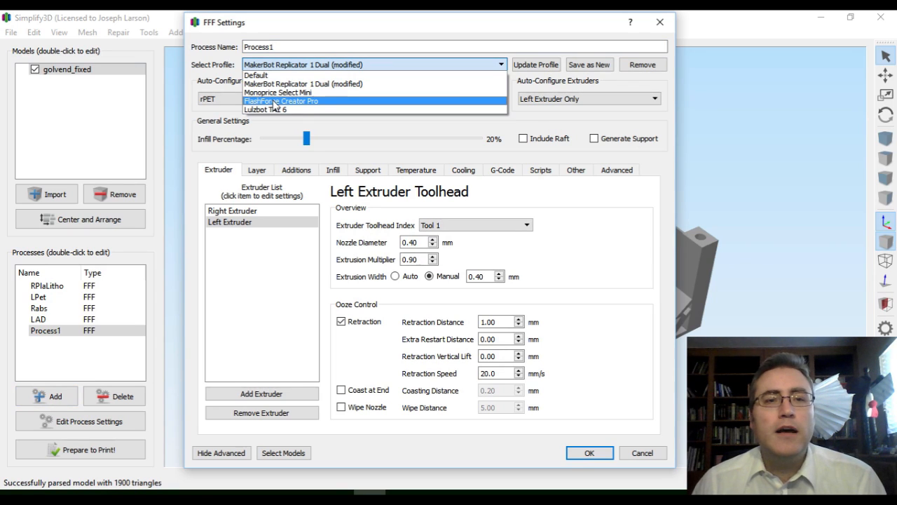
left_click(272, 93)
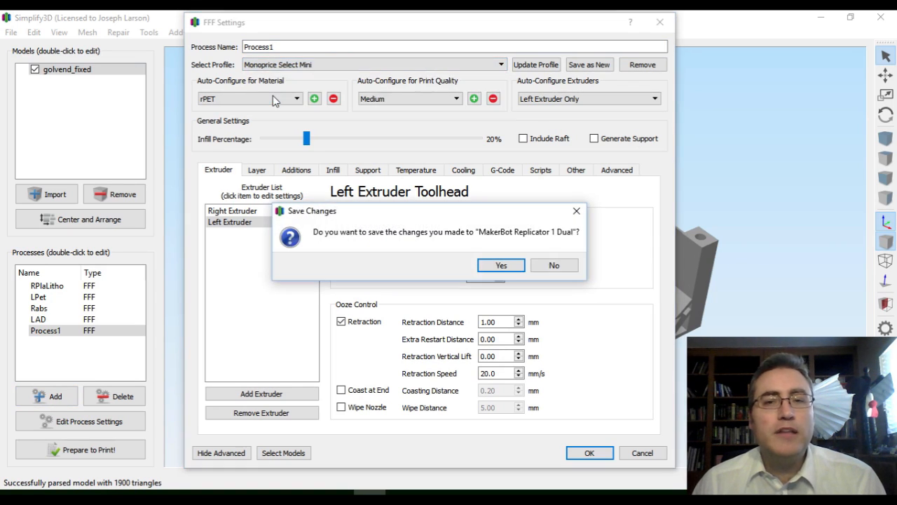
left_click(501, 266)
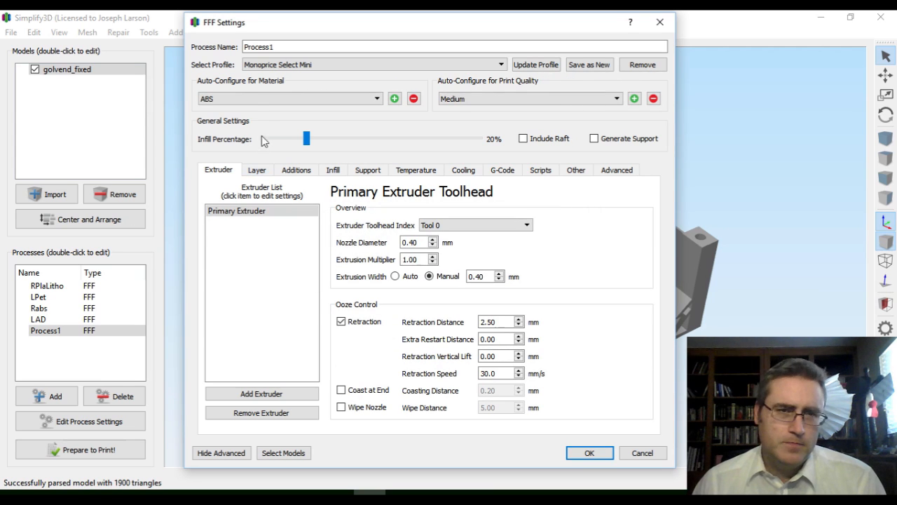
left_click(279, 99)
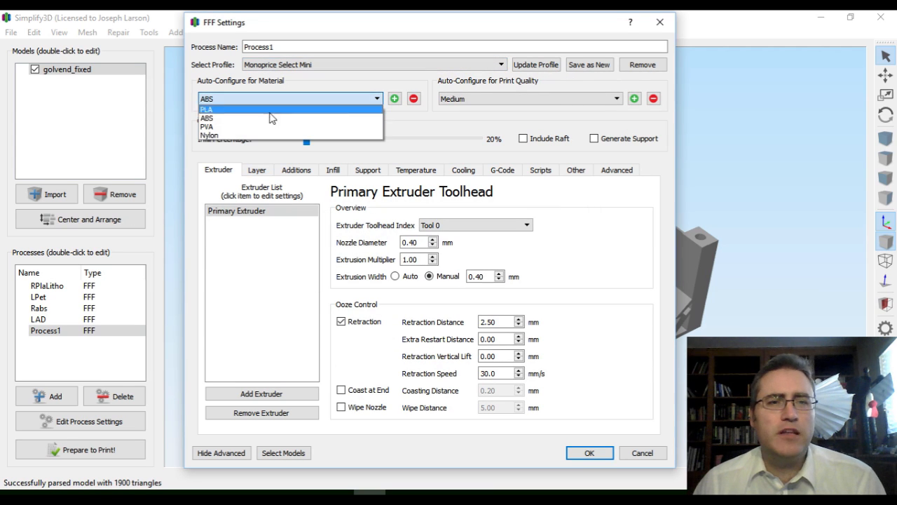
left_click(267, 110)
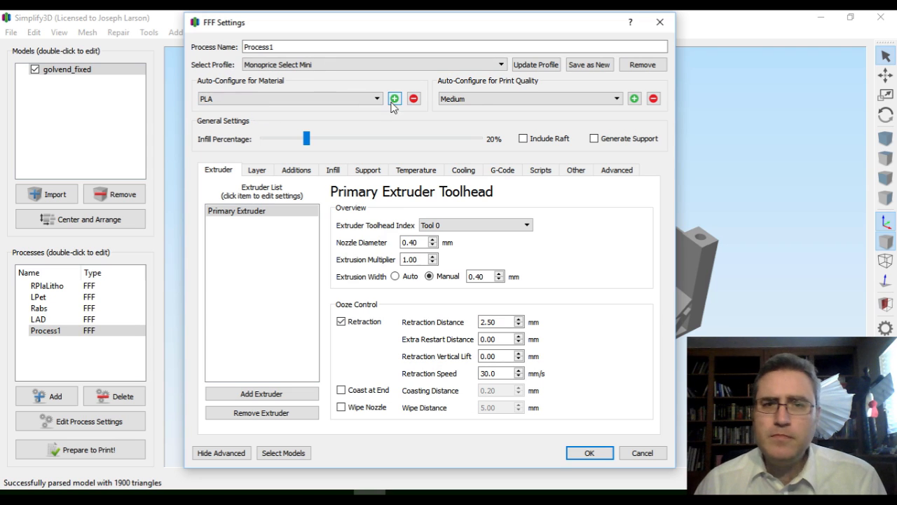
Examine the process's advanced layer, additions, infill and support settings, and collapse the advanced options
left_click(256, 172)
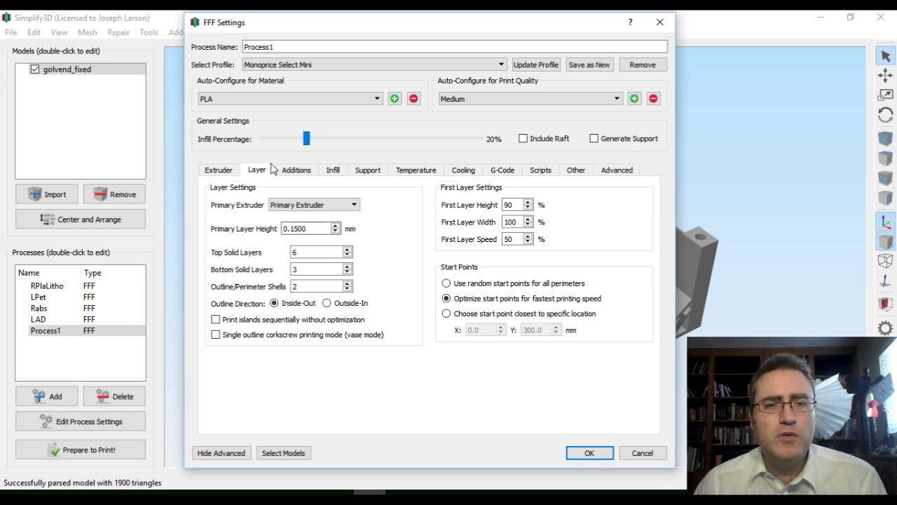
left_click(297, 170)
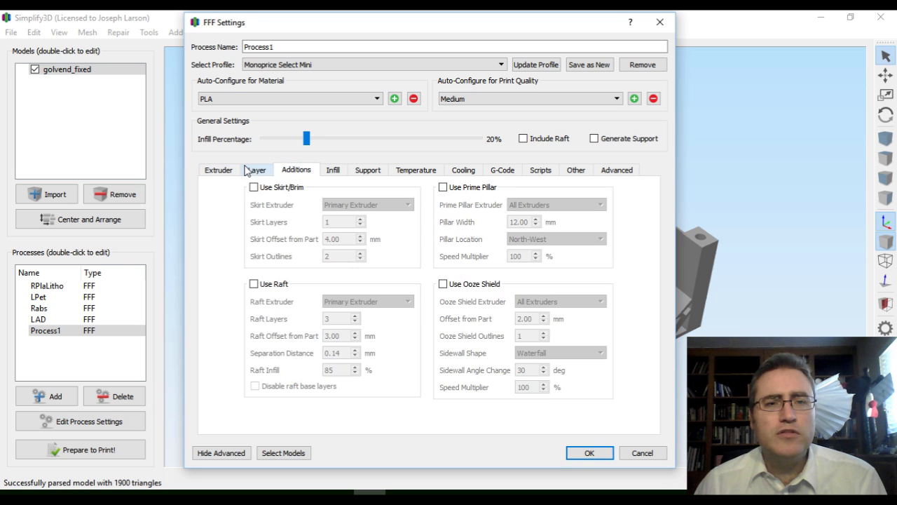
left_click(333, 171)
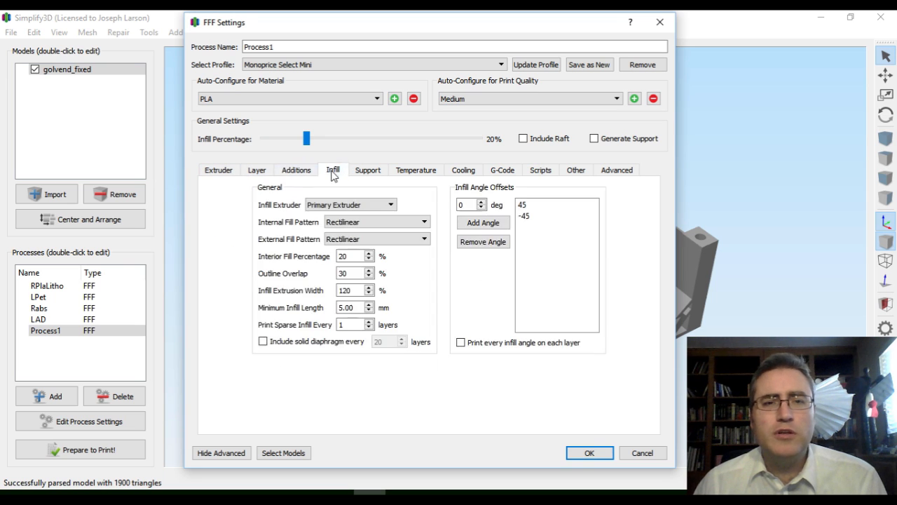
left_click(284, 171)
left_click(379, 171)
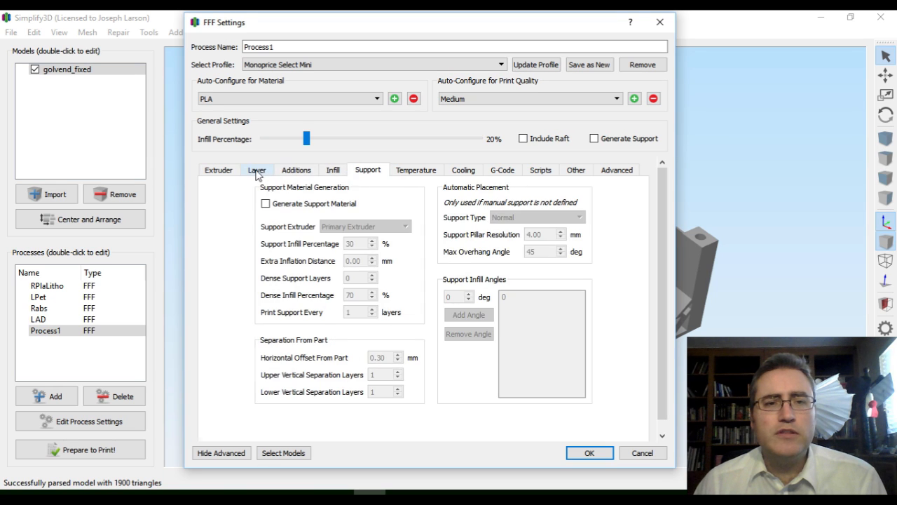
left_click(257, 171)
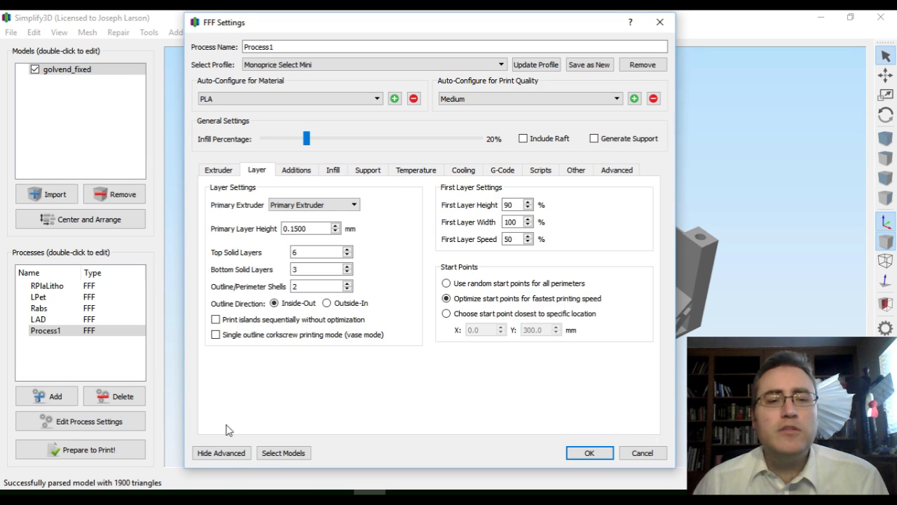
left_click(221, 453)
Rename the process as MPp, apply it to the golvend_fixed model and save the process settings
left_click_drag(369, 26, 388, 156)
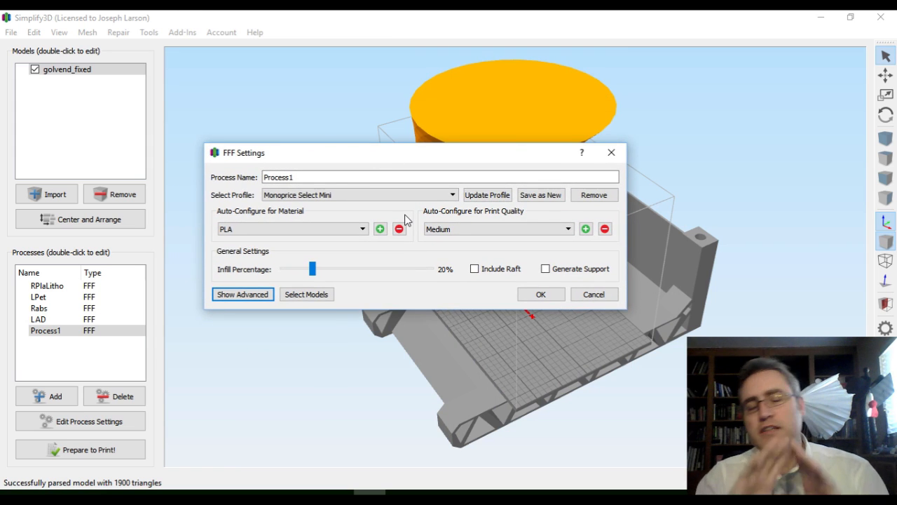
double_click(349, 177)
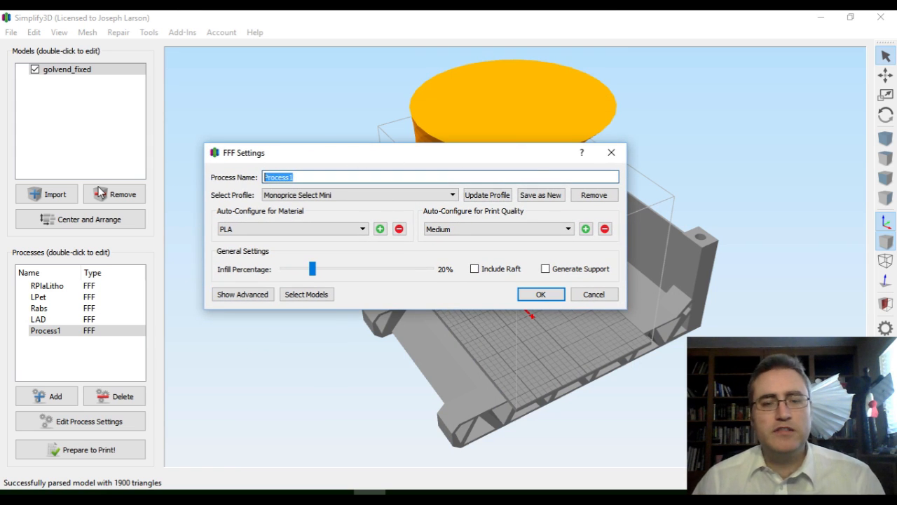
type("MPp")
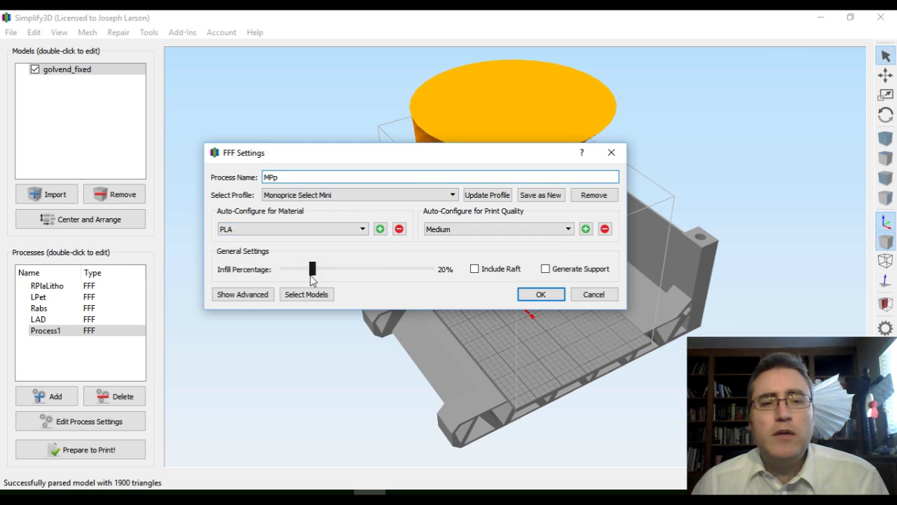
left_click(243, 295)
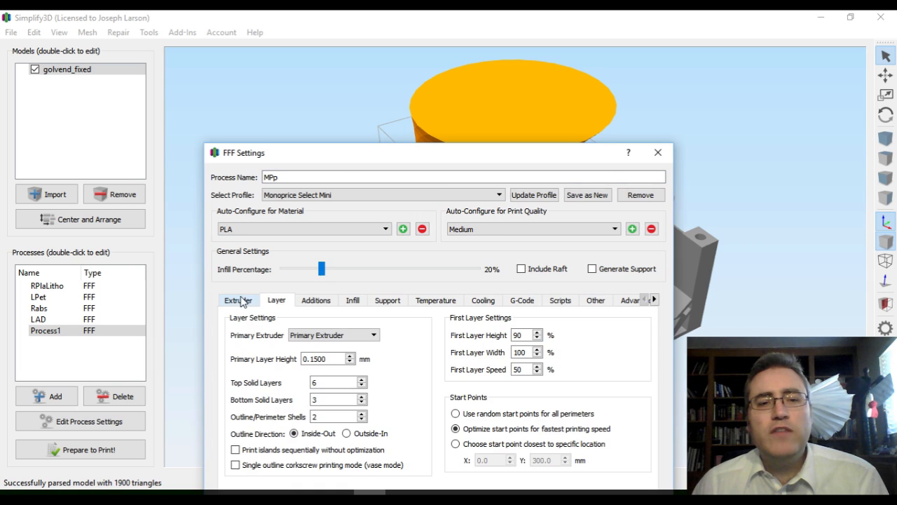
left_click_drag(342, 161, 331, 40)
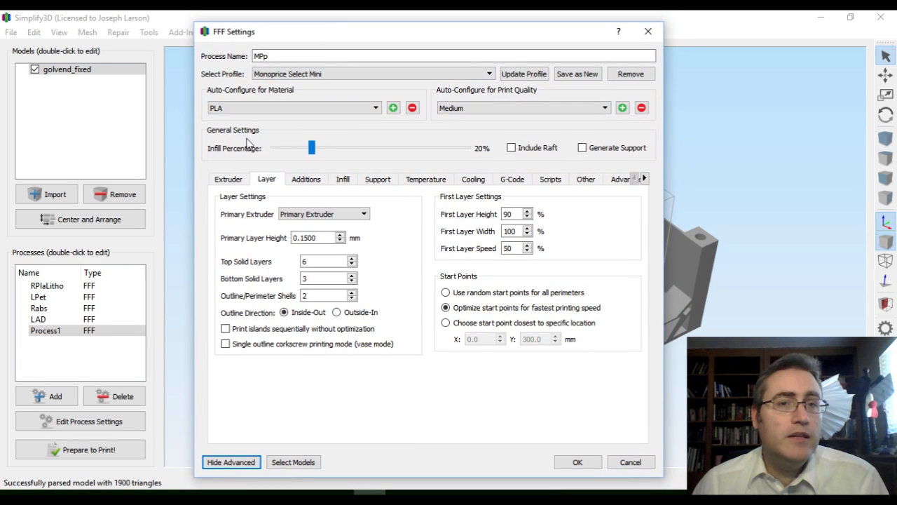
left_click(231, 463)
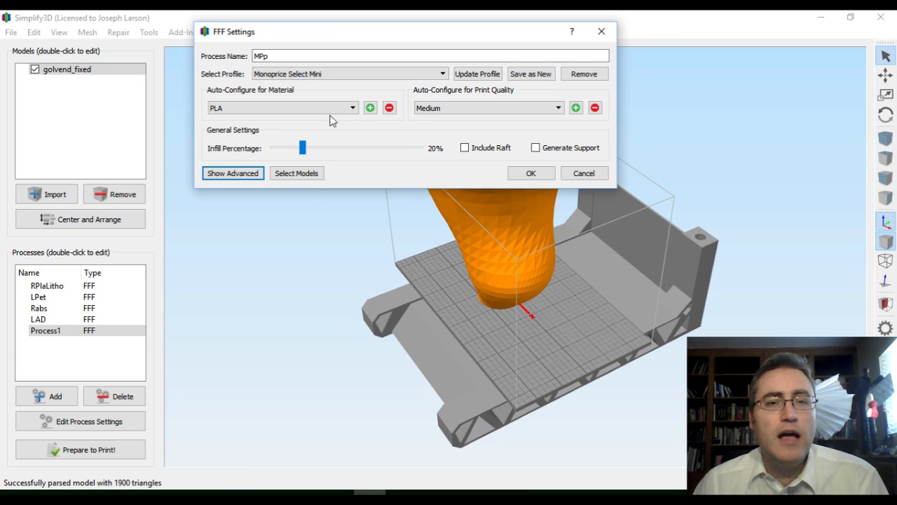
left_click_drag(337, 38, 340, 100)
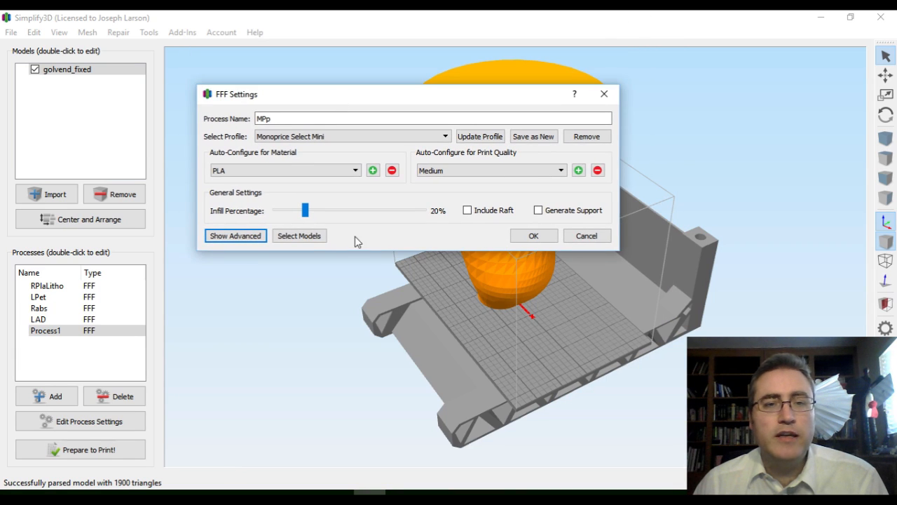
left_click(294, 237)
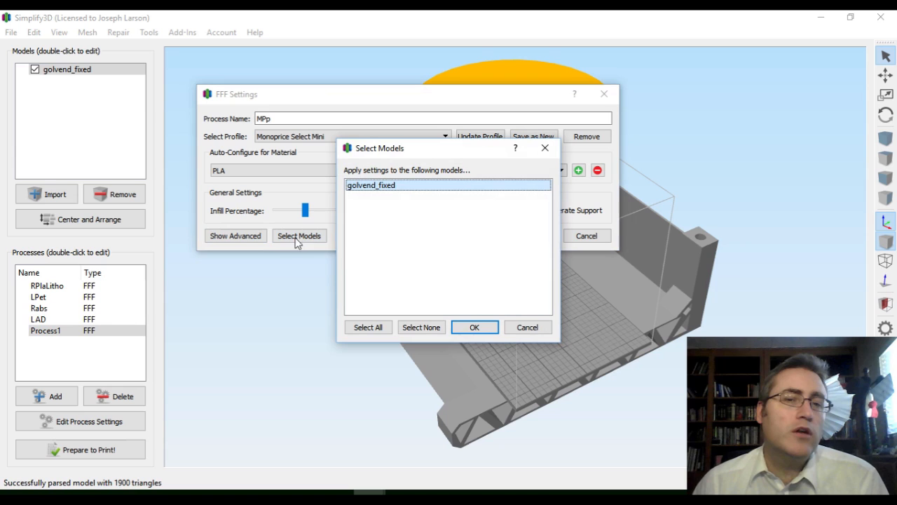
left_click(495, 329)
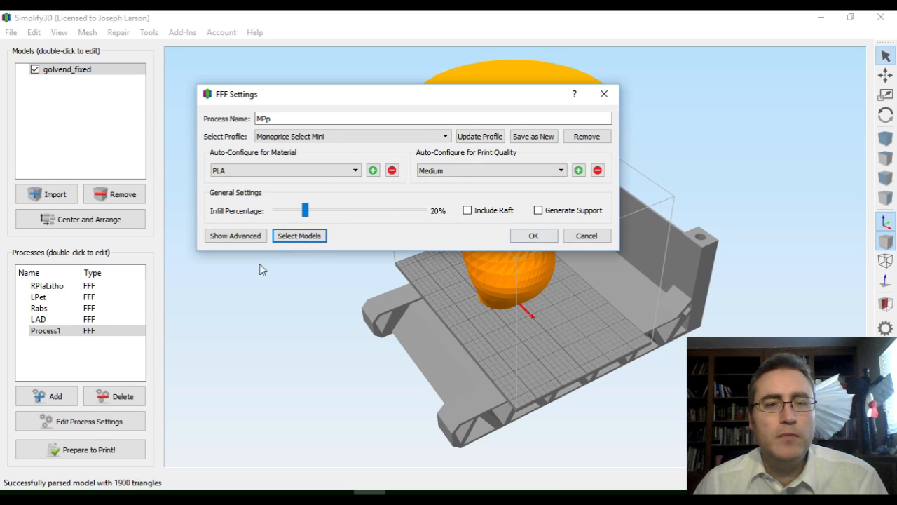
left_click(533, 235)
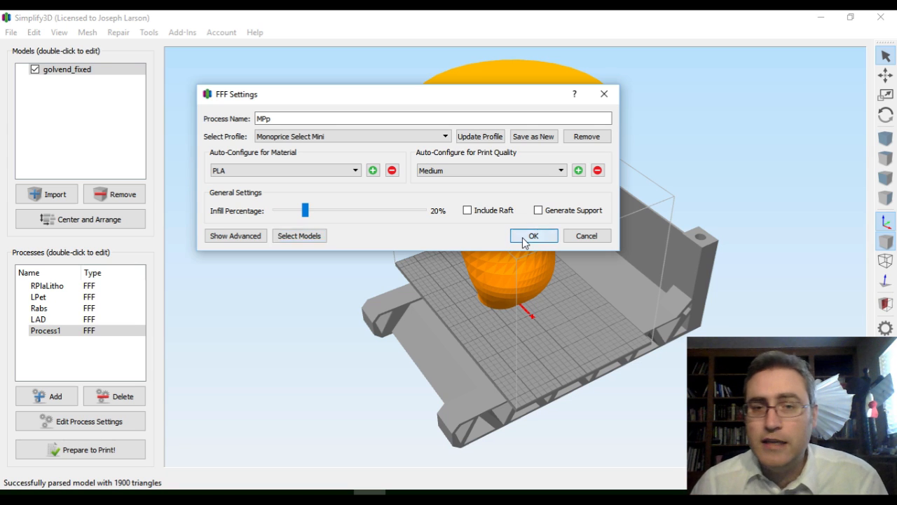
Move the vase from the build plate's corner to about the middle of the plate
scroll(522, 237, "up", 5)
scroll(432, 235, "down", 4)
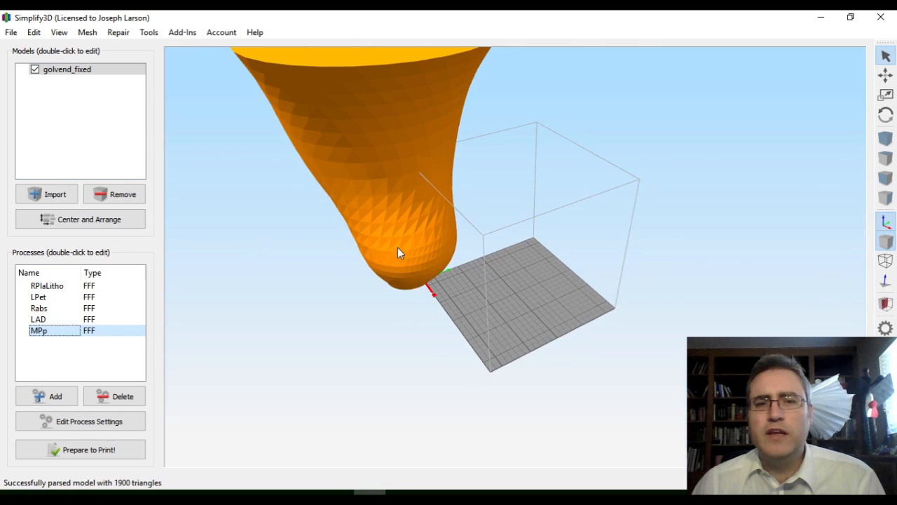
left_click_drag(329, 235, 347, 249)
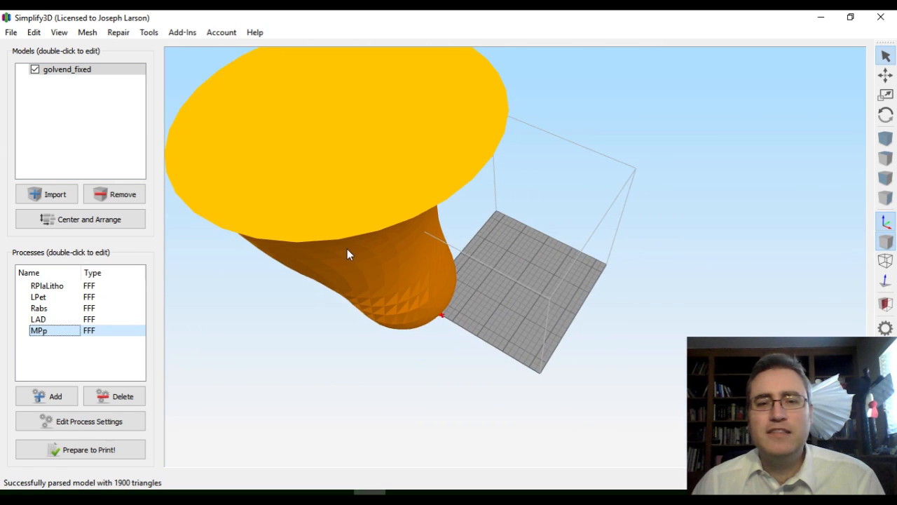
left_click_drag(517, 279, 509, 260)
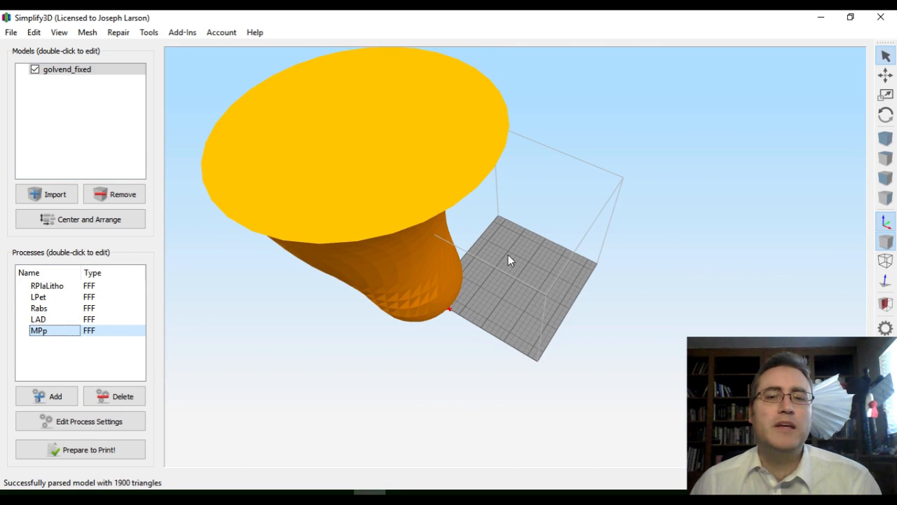
left_click(420, 297)
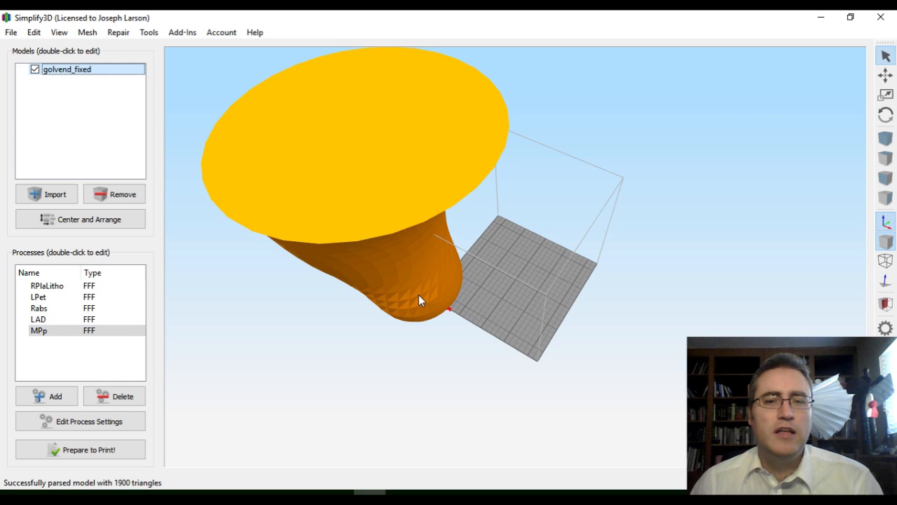
left_click_drag(414, 288, 509, 281)
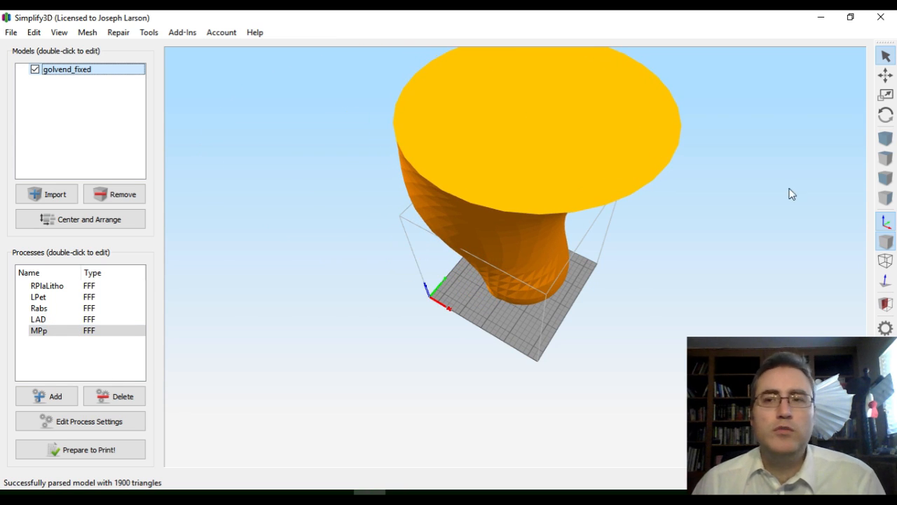
left_click(886, 75)
left_click_drag(551, 210, 524, 240)
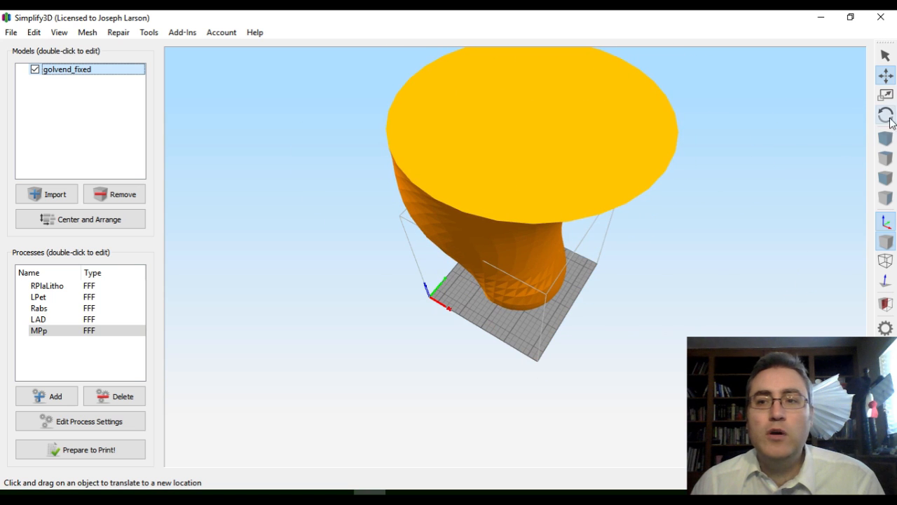
Scale the vase down freehand to about 51% to fit the build volume, and rotate it slightly on the plate
left_click(886, 95)
left_click_drag(615, 177, 561, 223)
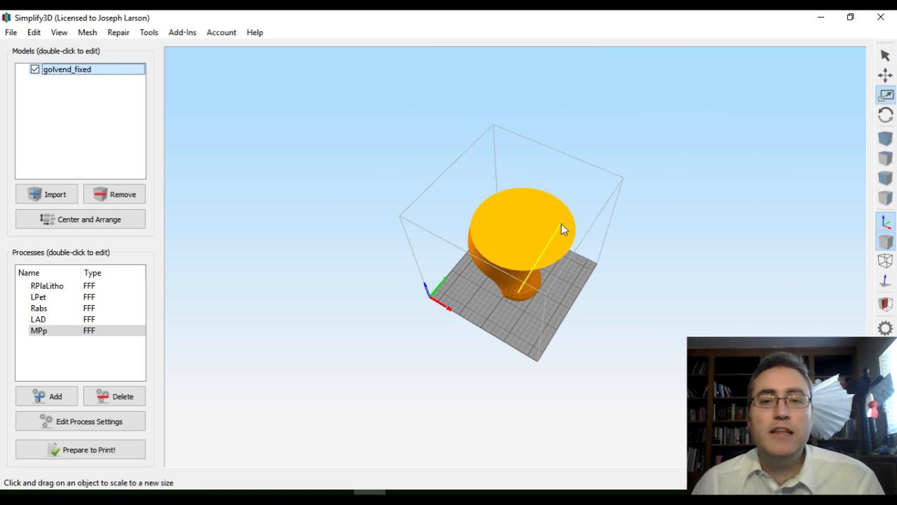
left_click(886, 116)
mouse_move(566, 293)
left_mouse_down()
mouse_move(512, 297)
mouse_move(549, 292)
mouse_move(512, 238)
mouse_move(518, 360)
mouse_move(526, 319)
mouse_move(477, 241)
mouse_move(473, 313)
mouse_move(579, 303)
left_mouse_up()
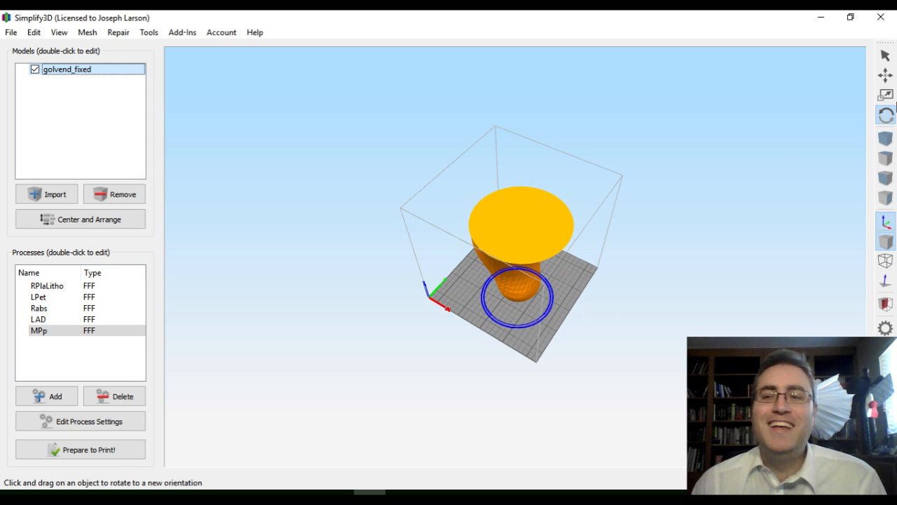
Move the vase over the build plate and turn it slightly about its vertical axis in its numeric model settings
left_click(886, 75)
left_click_drag(648, 239, 514, 266)
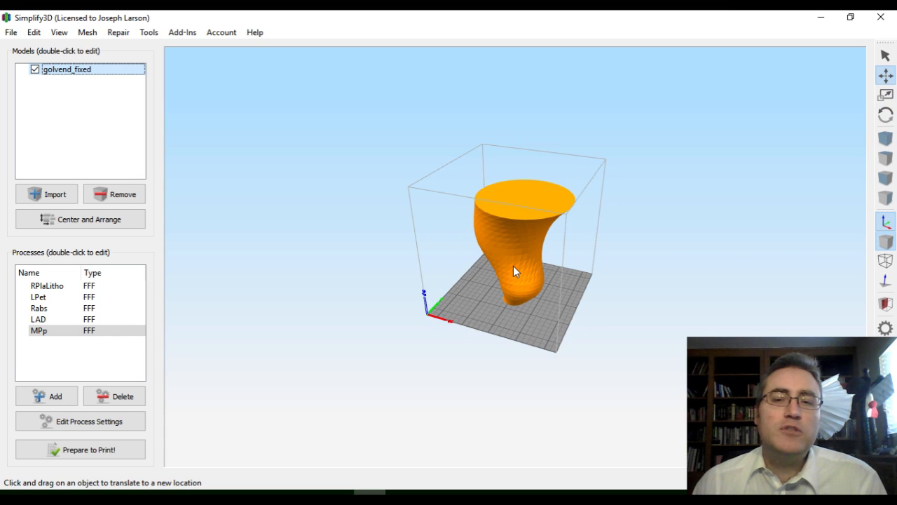
double_click(512, 241)
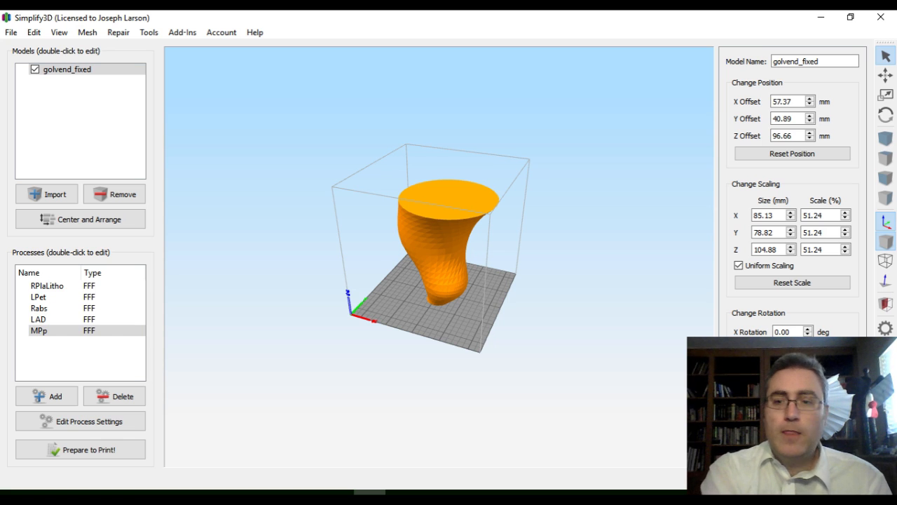
key("Up")
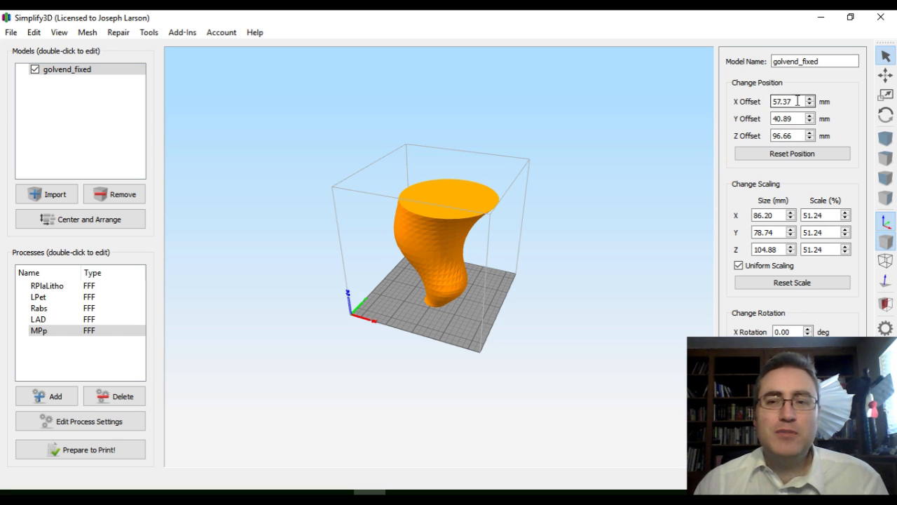
Reset the vase's position and place it back on the build plate with Center and Arrange Models
left_click(789, 155)
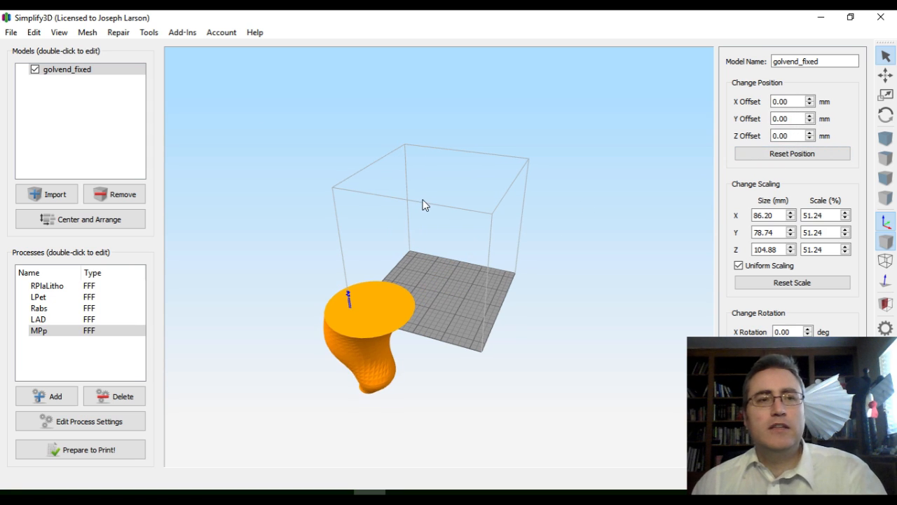
left_click(119, 35)
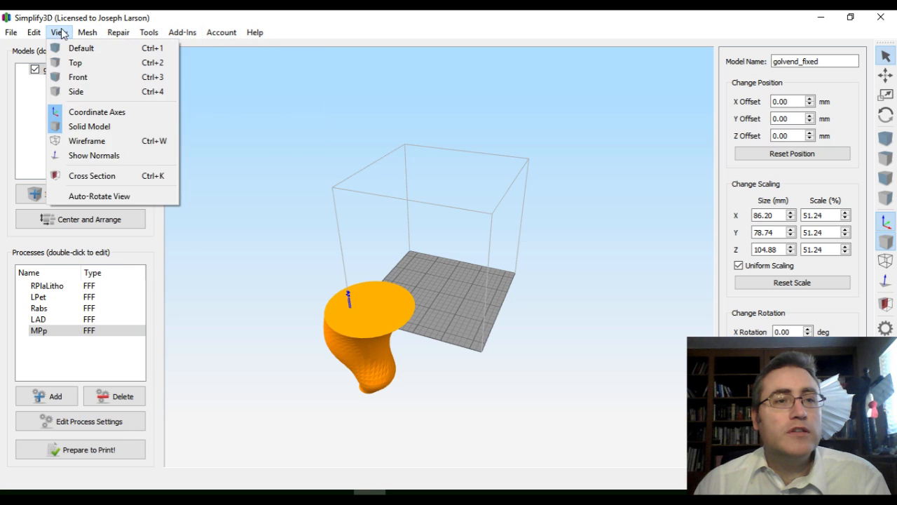
mouse_move(36, 35)
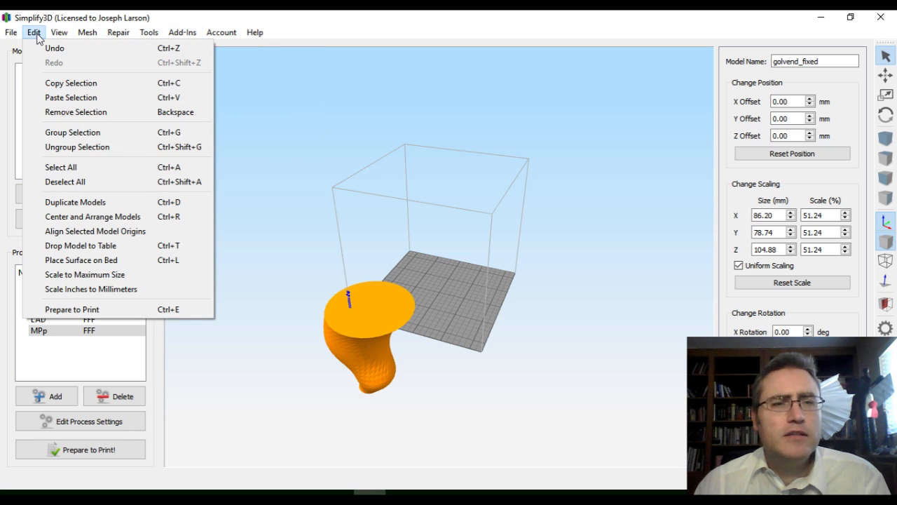
left_click(97, 218)
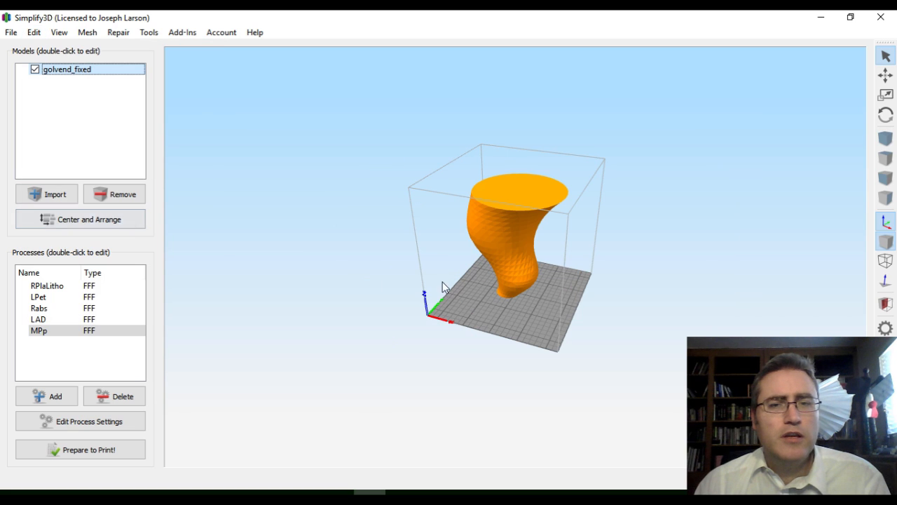
Set the vase's uniform scale to 45% in its model settings and check its fit inside the build volume
double_click(499, 255)
left_click_drag(447, 319, 488, 309)
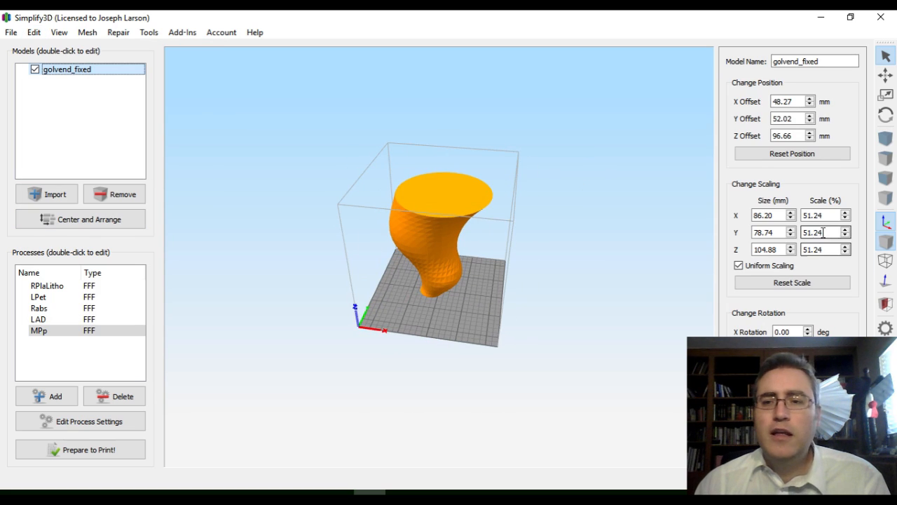
left_click_drag(832, 216, 769, 215)
type("45")
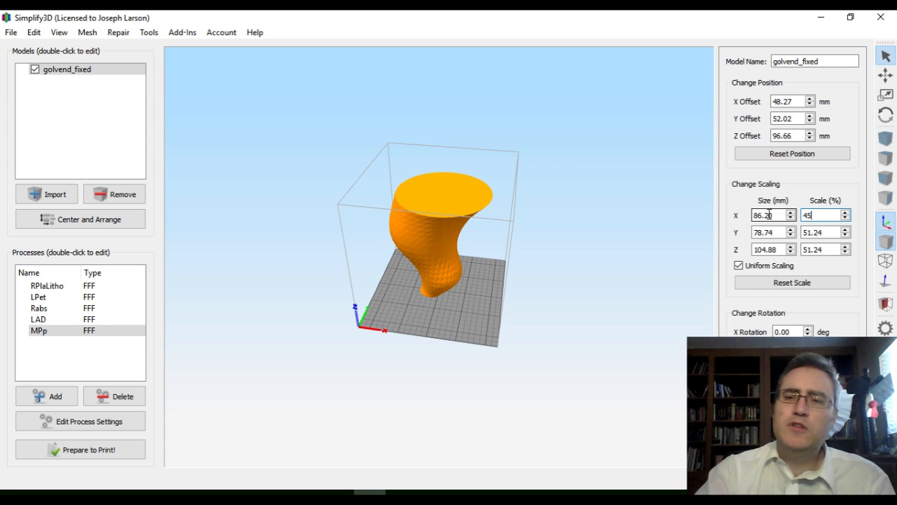
key("Tab")
left_click_drag(543, 326, 477, 281)
scroll(467, 280, "up", 3)
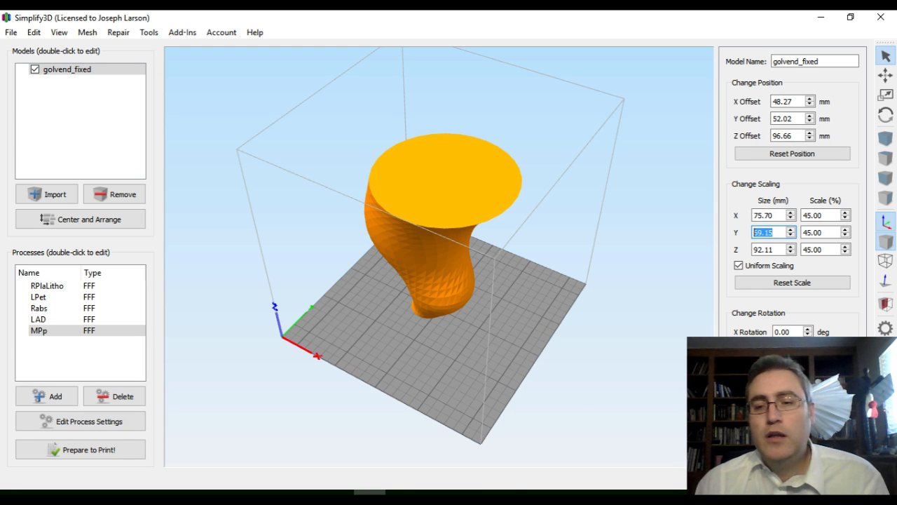
key("Return")
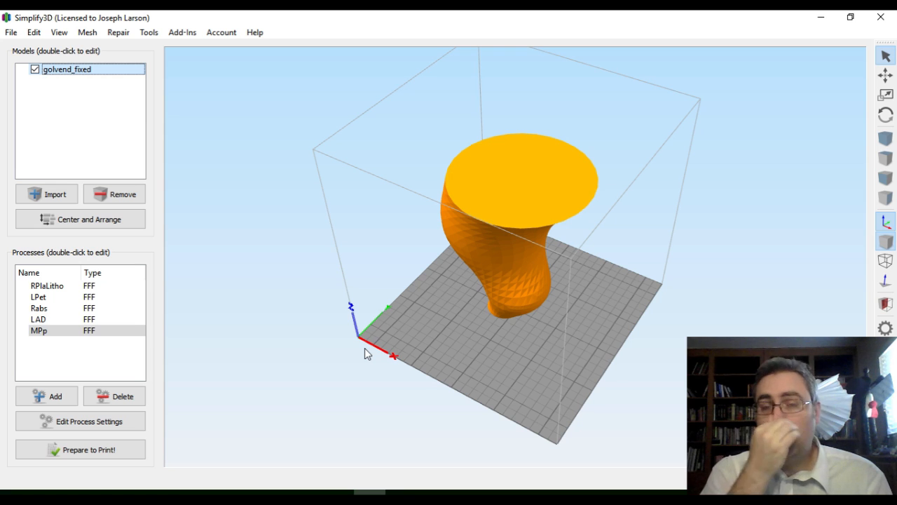
Slice the vase with the MPp process and examine its internal layers in the toolpath preview
left_click(122, 452)
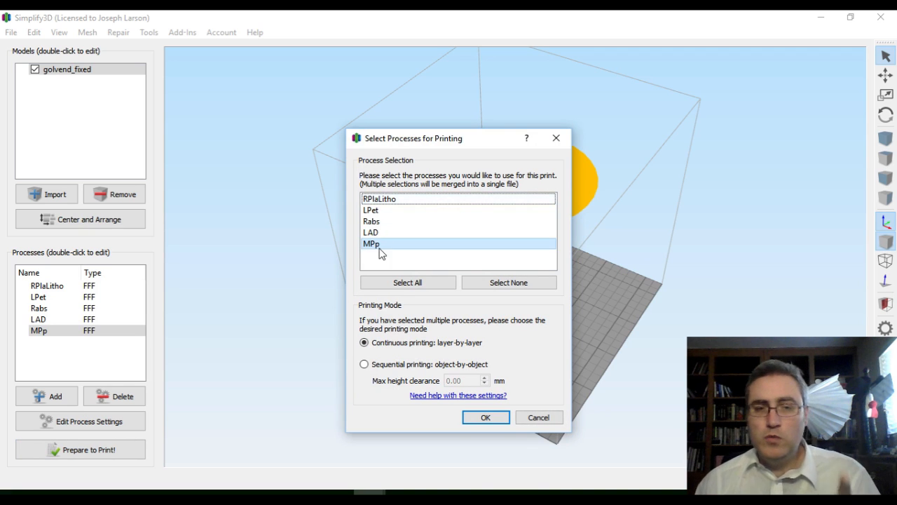
left_click(484, 418)
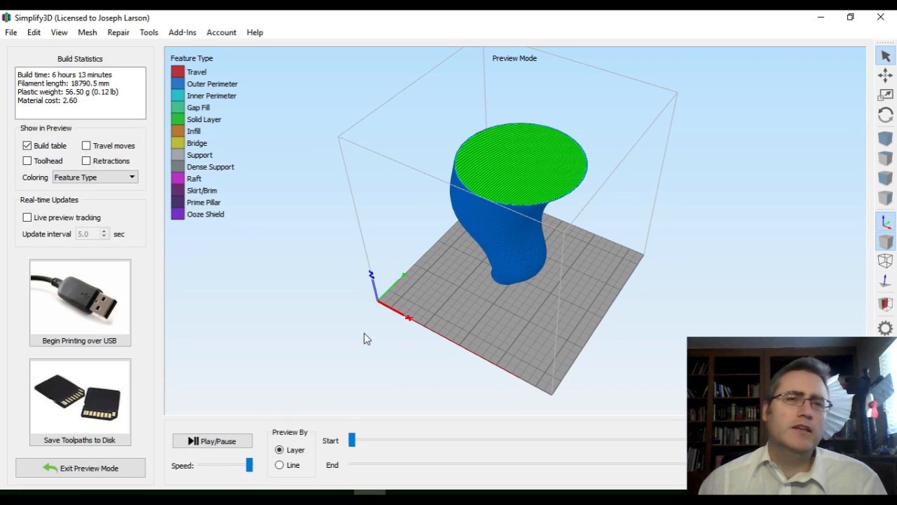
scroll(494, 222, "up", 5)
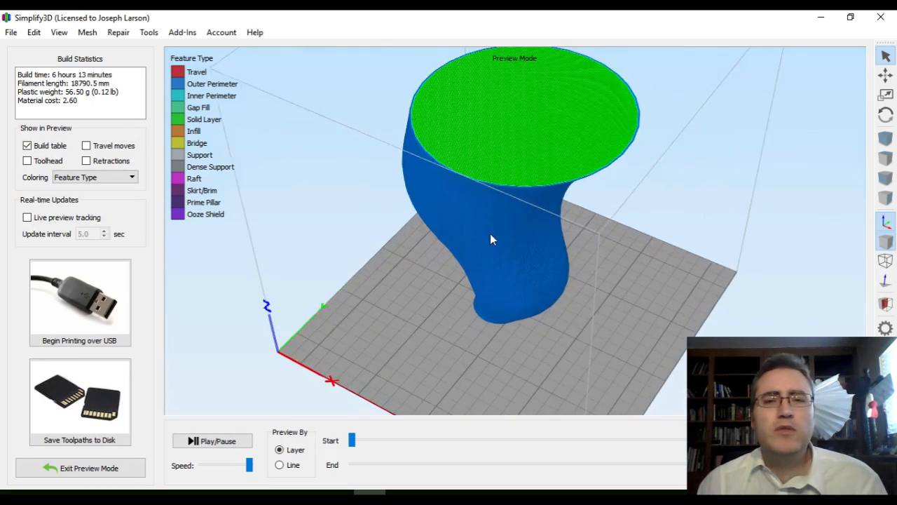
left_click_drag(470, 286, 503, 270)
left_click(743, 465)
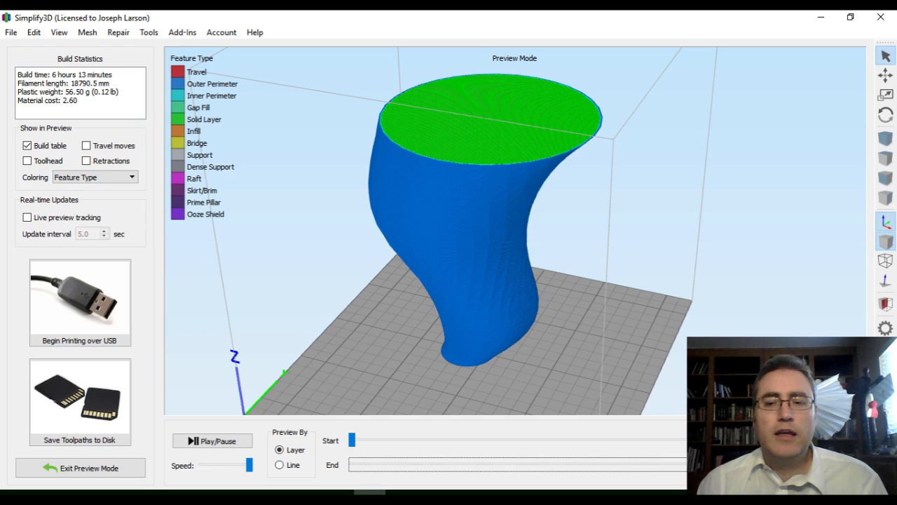
left_click_drag(743, 465, 530, 465)
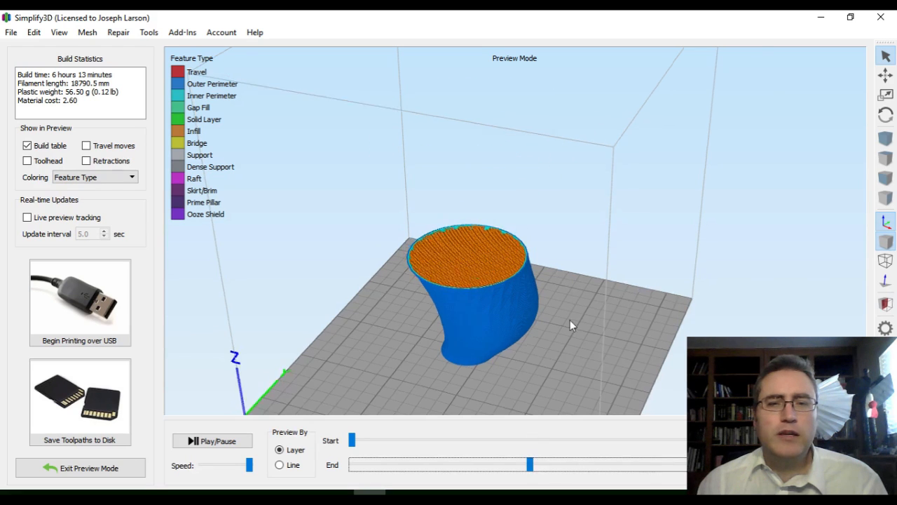
left_click_drag(570, 319, 556, 371)
left_click_drag(530, 465, 842, 465)
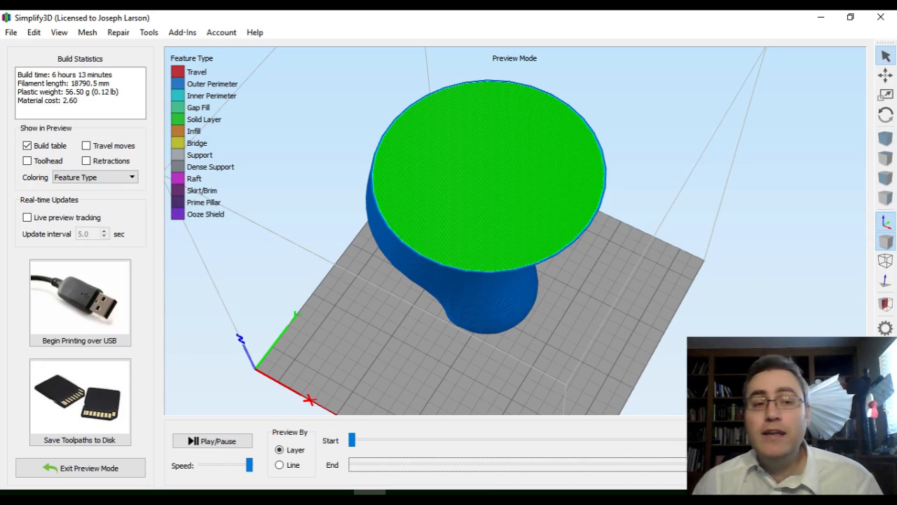
left_click(96, 467)
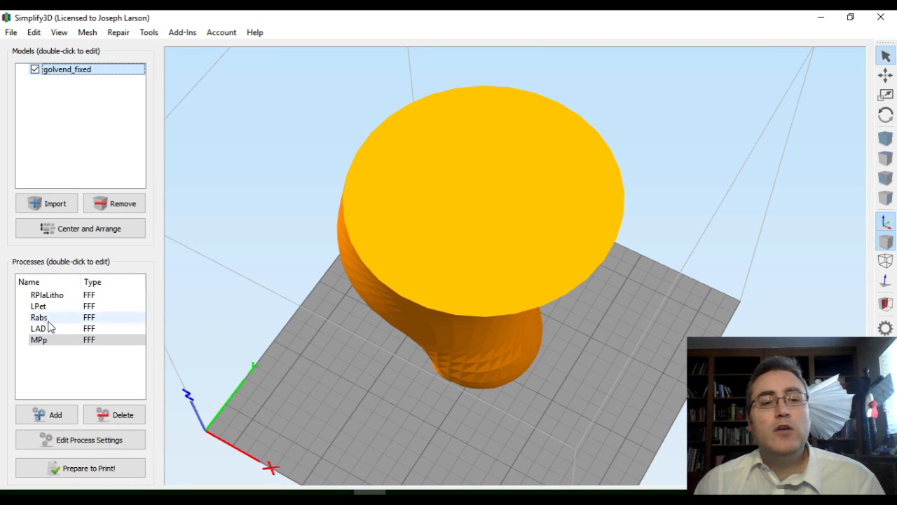
Rename the MPp process as MPpVase and set its infill percentage to 0%
left_click(40, 346)
double_click(40, 345)
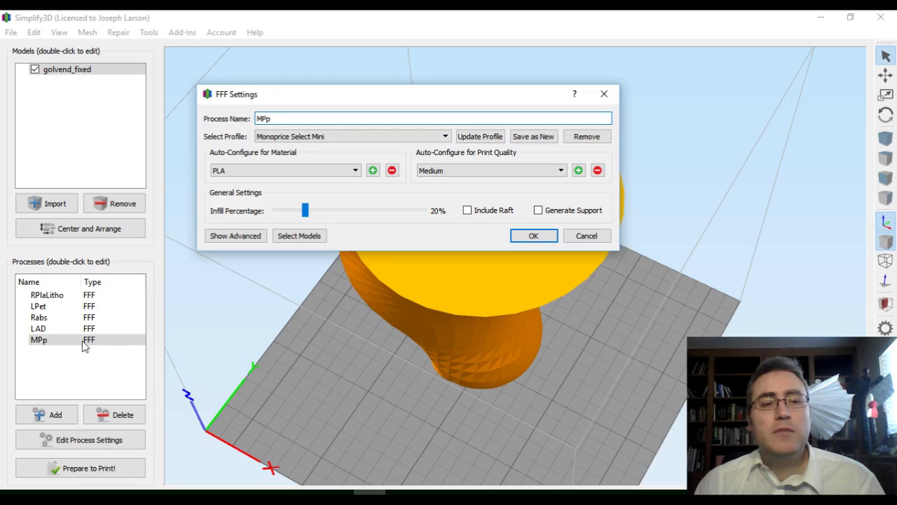
left_click(295, 116)
type("Vase")
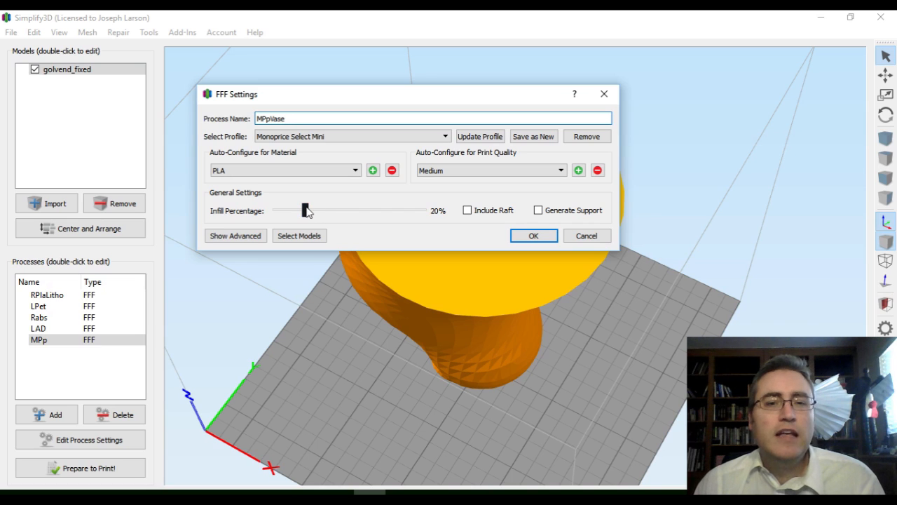
left_click_drag(305, 211, 275, 211)
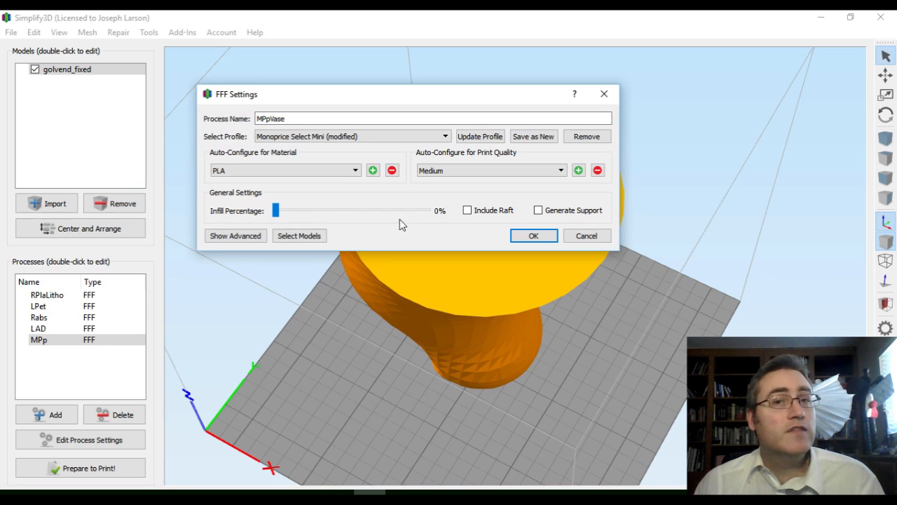
In the process's advanced layer settings, set top solid layers to 0, bottom solid layers to 8 and perimeter shells to 4
left_click(235, 235)
left_click_drag(377, 99, 395, 31)
left_click(289, 177)
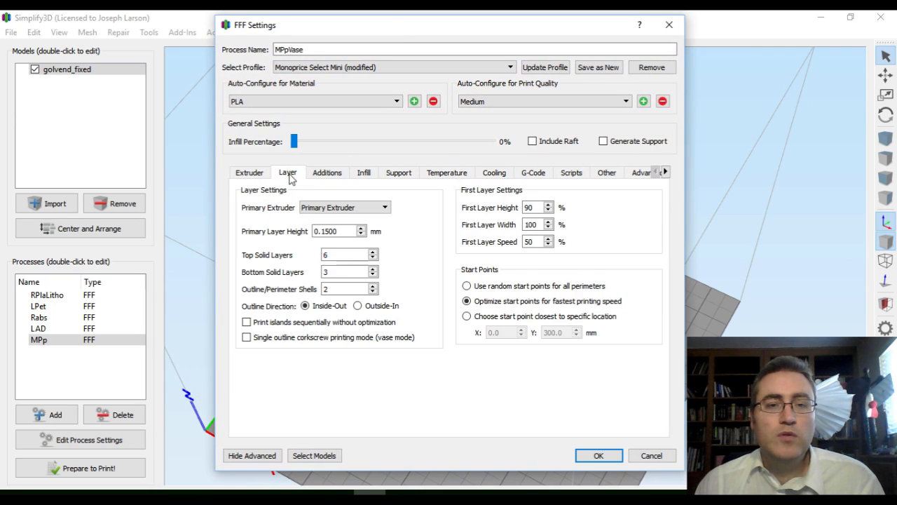
left_click(373, 287)
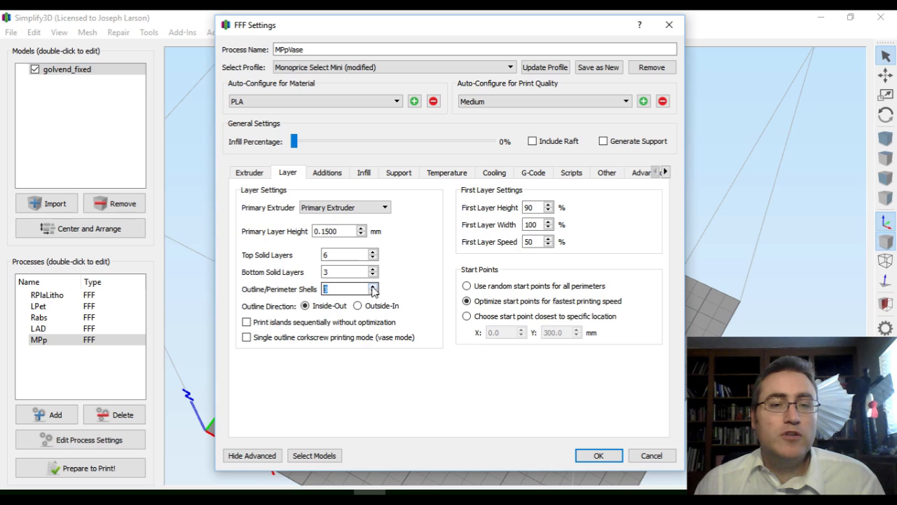
double_click(335, 254)
key("Tab")
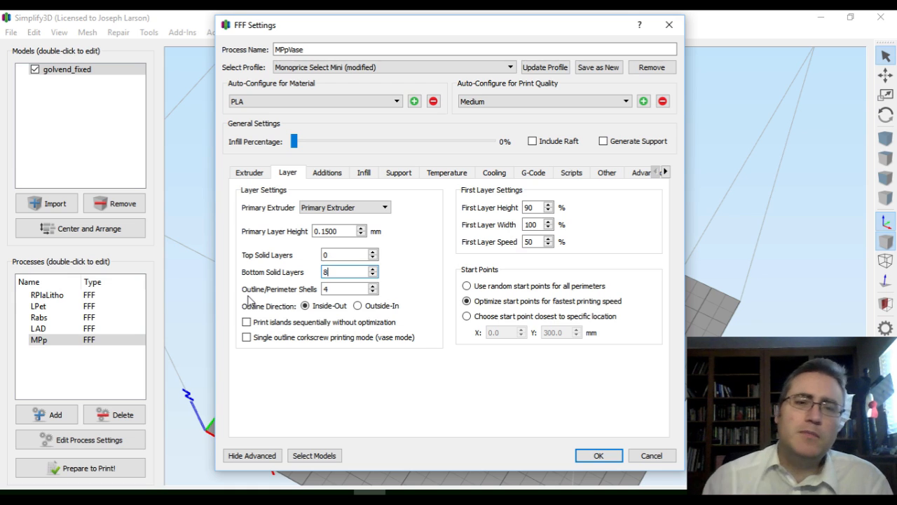
left_click(595, 455)
Slice the vase with the MPpVase process and inspect its hollow interior from several angles
left_click(96, 468)
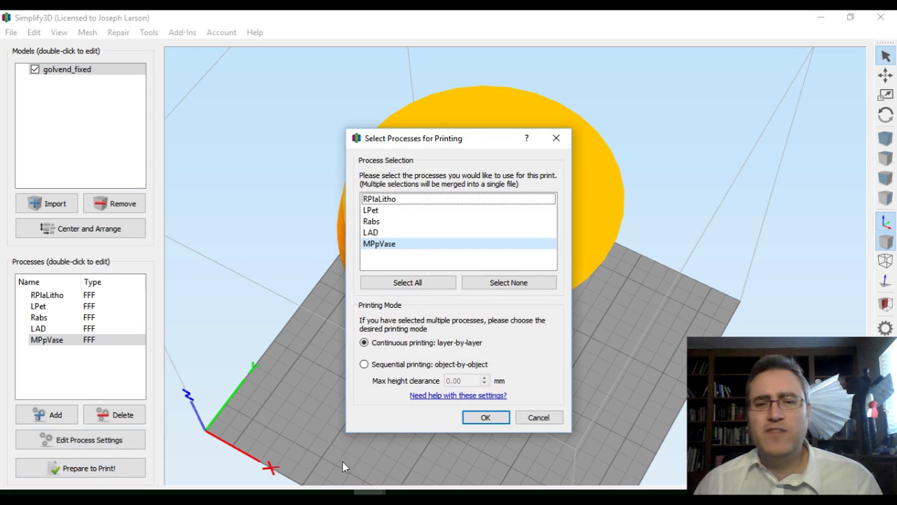
left_click(486, 420)
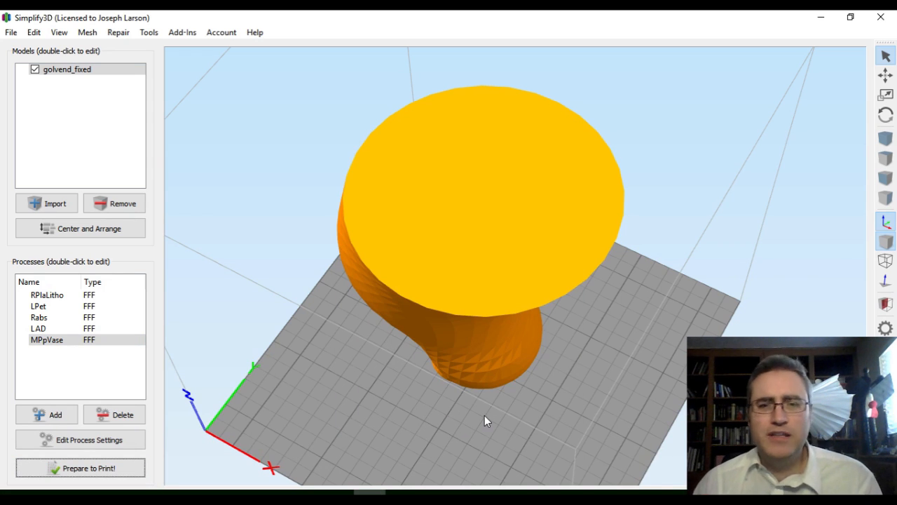
left_click_drag(496, 312, 210, 245)
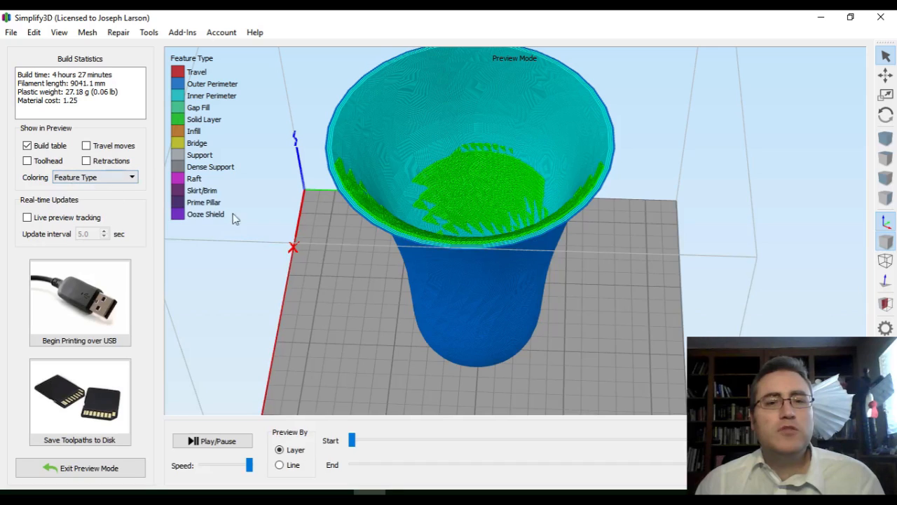
left_click_drag(314, 238, 452, 190)
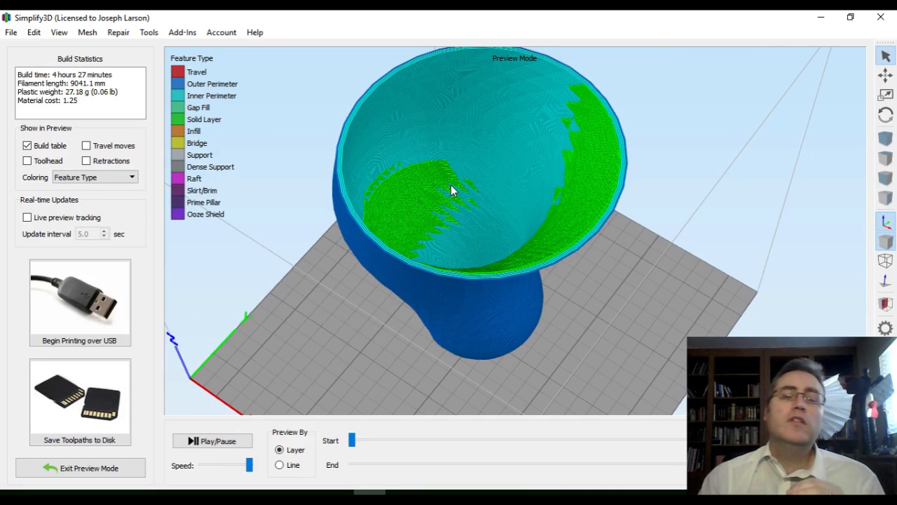
left_click_drag(513, 197, 571, 169)
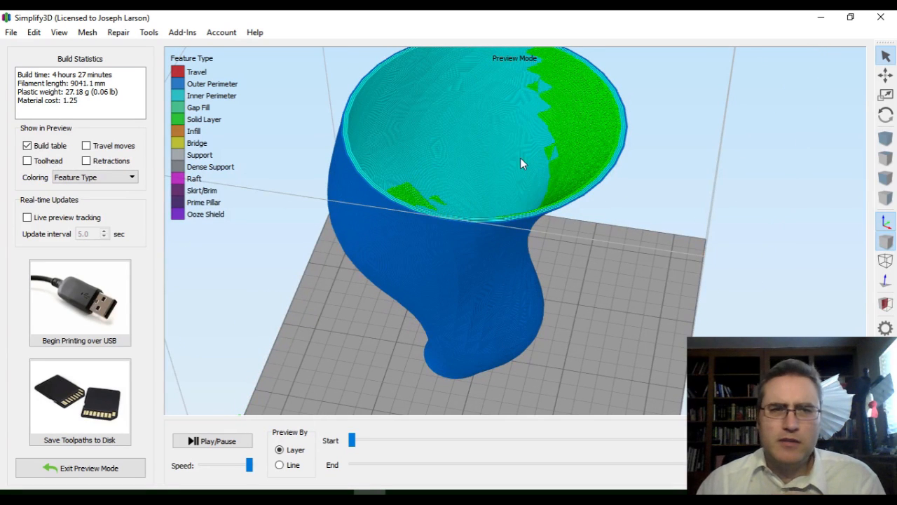
left_click_drag(516, 161, 323, 176)
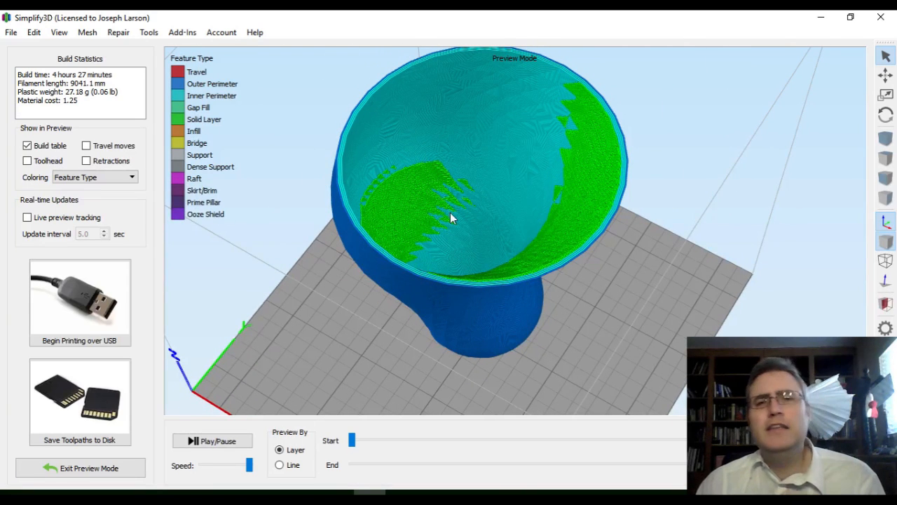
left_click_drag(470, 237, 499, 250)
Compare the preview coloured by Movement Speed and Active Toolhead, and return it to Feature Type
left_click(94, 178)
left_click(82, 188)
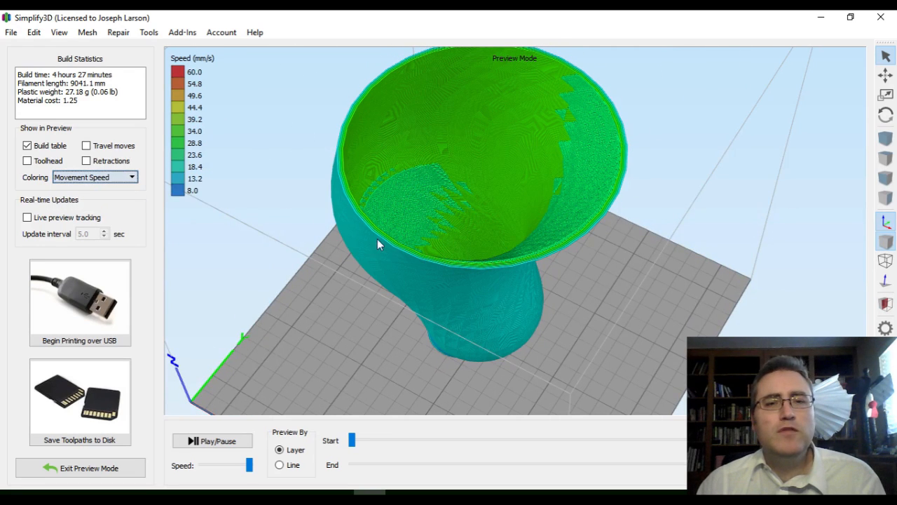
left_click_drag(487, 252, 393, 259)
left_click(112, 179)
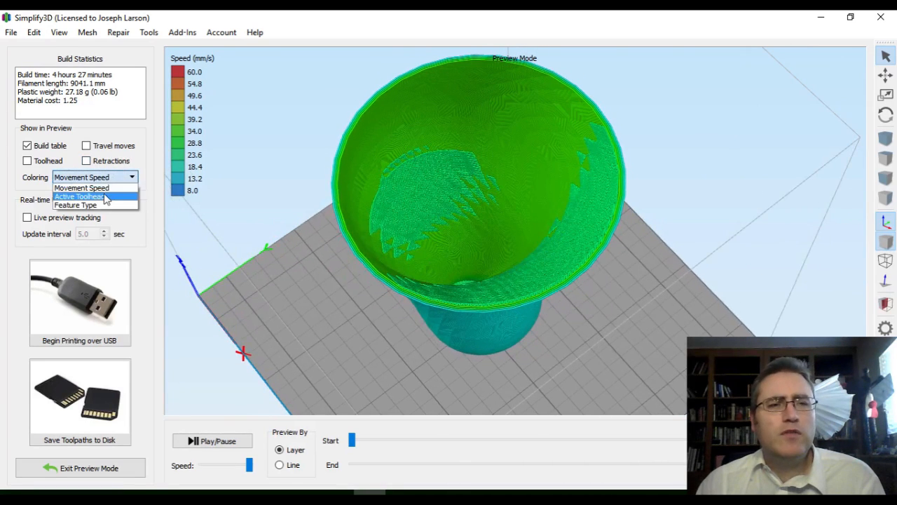
left_click(77, 194)
left_click_drag(417, 283, 306, 196)
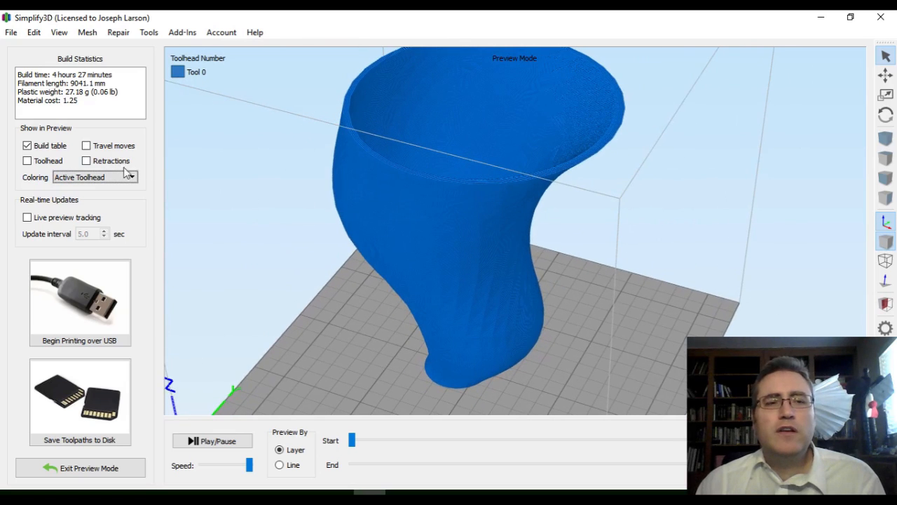
left_click(128, 177)
left_click(79, 204)
left_click_drag(434, 124, 470, 271)
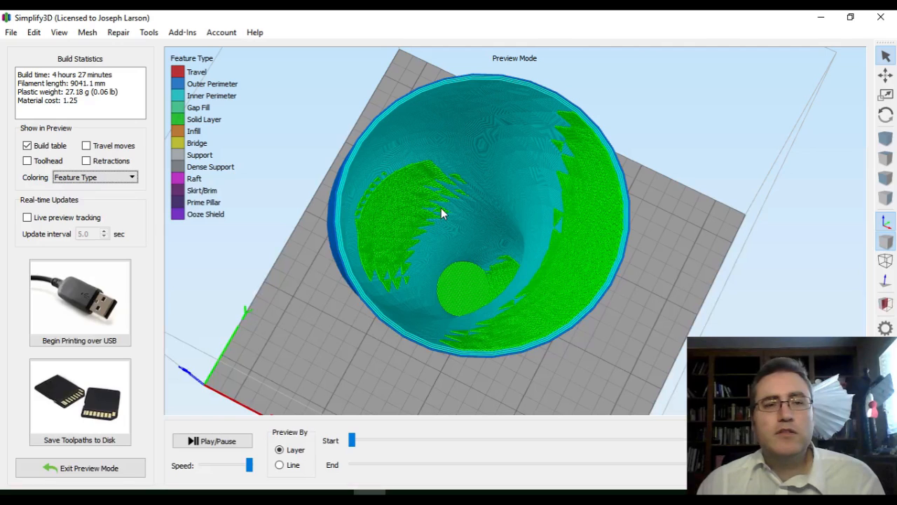
Step the preview down to the lowest layers and play the print simulation to examine the vase being built
left_click(785, 465)
left_click_drag(786, 465, 393, 457)
left_click_drag(467, 382, 456, 359)
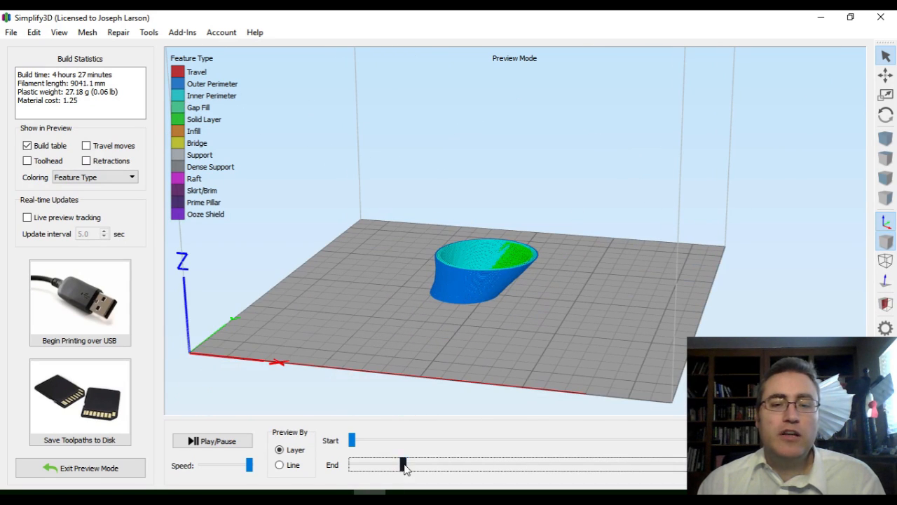
left_click_drag(402, 464, 352, 464)
left_click(188, 443)
left_click_drag(435, 330, 463, 299)
left_click_drag(576, 284, 557, 237)
left_click_drag(423, 220, 462, 262)
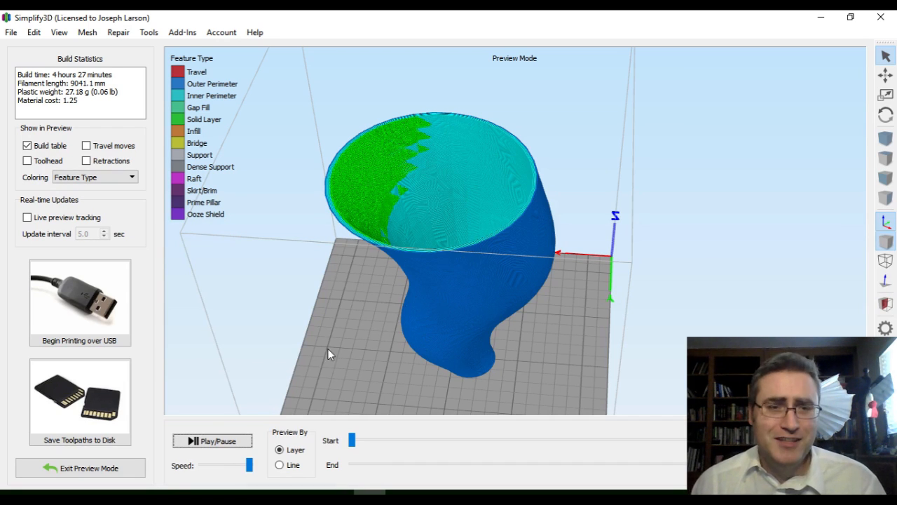
Save the toolpaths to disk in the SDStaging folder as tornado-MPp5hr.gcode
left_click(83, 425)
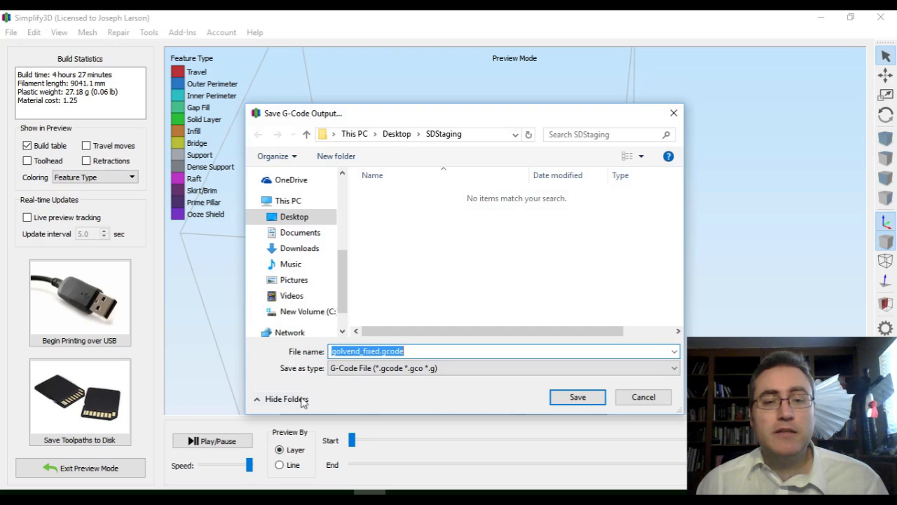
left_click(379, 350)
left_click_drag(379, 350, 321, 366)
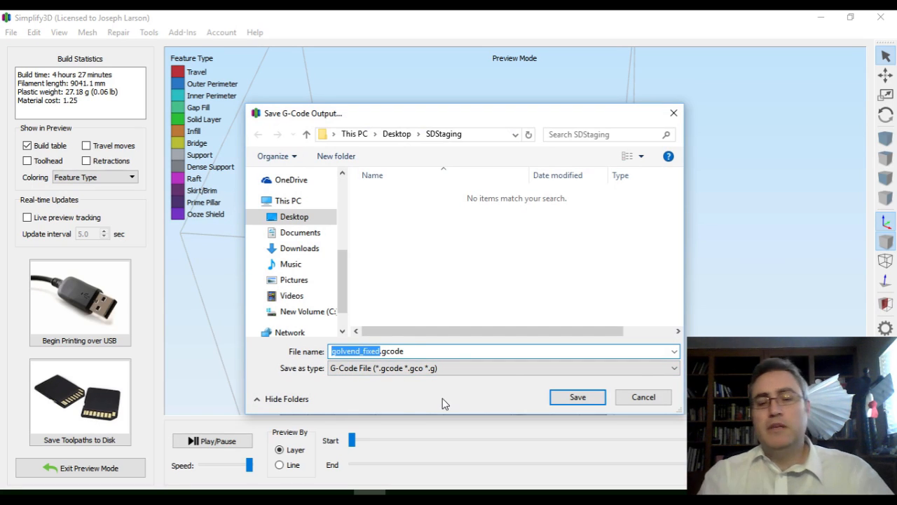
key("BackSpace")
type("tornado-")
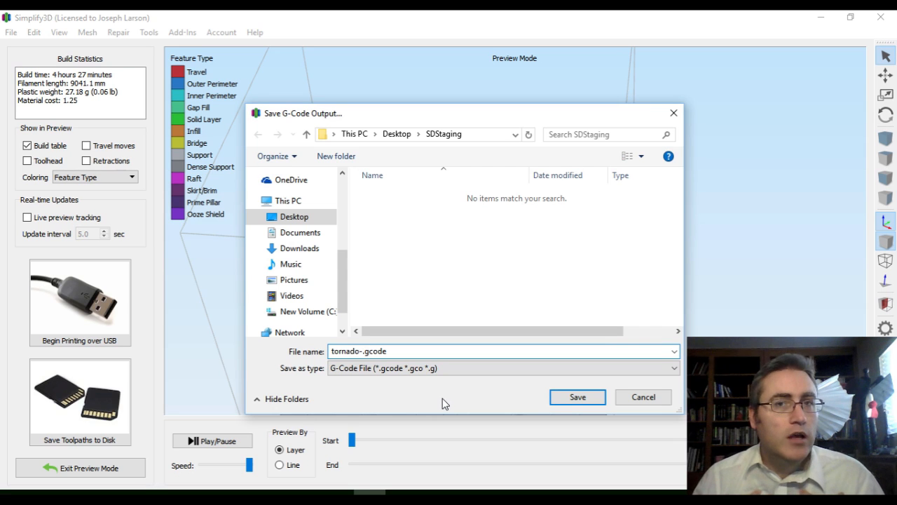
type("MP")
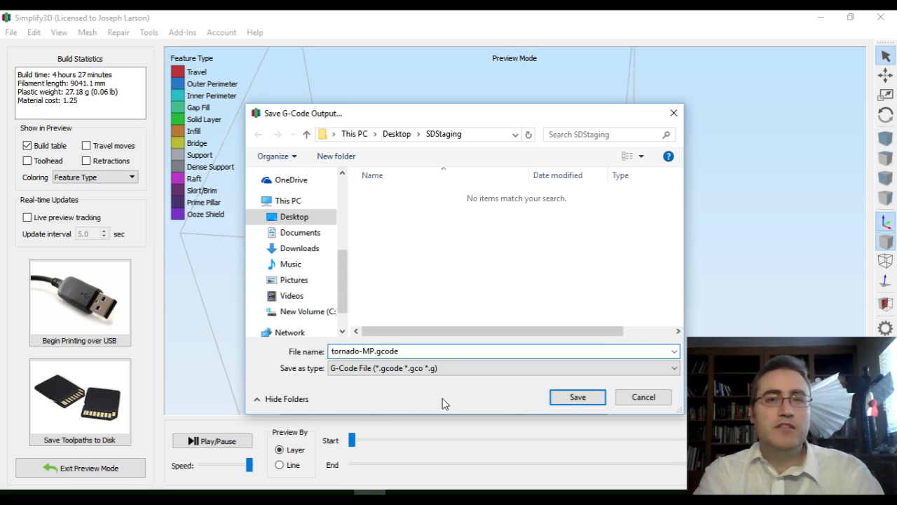
type("p")
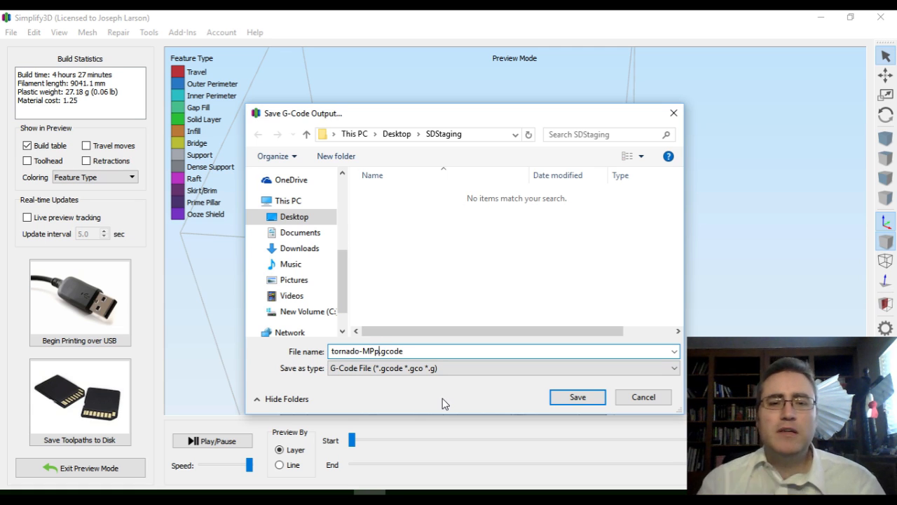
type("5hr")
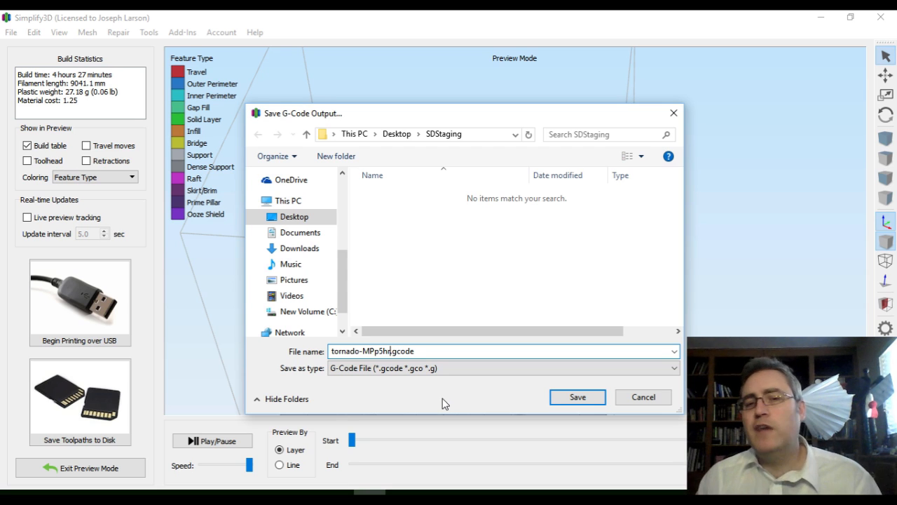
left_click(575, 397)
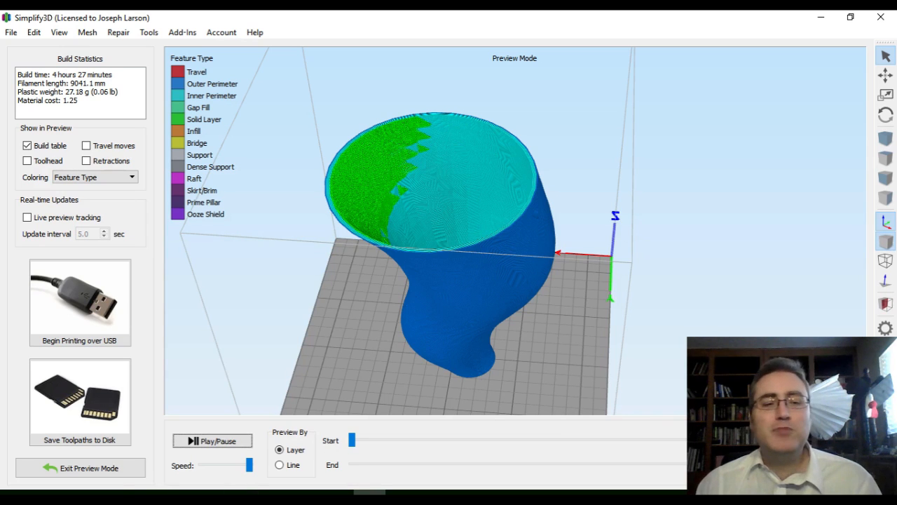
Leave the toolpath preview and delete the MPpVase process
left_click(109, 468)
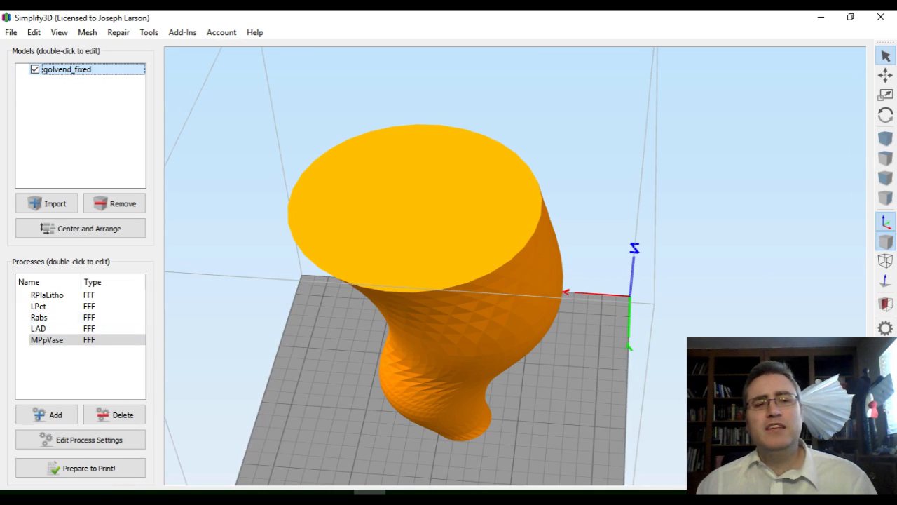
left_click(67, 343)
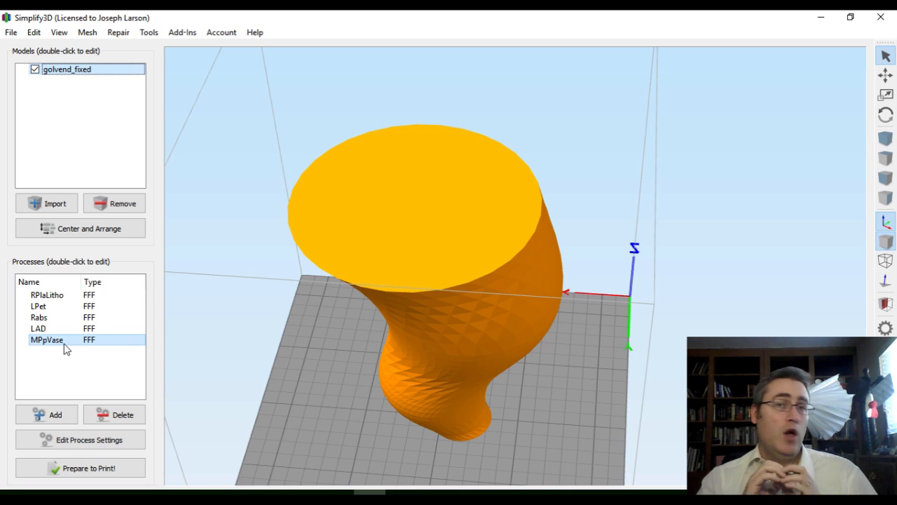
left_click(117, 417)
Apply the RPlaLitho process settings to switch the build volume to the MakerBot Replicator 1 Dual
double_click(62, 300)
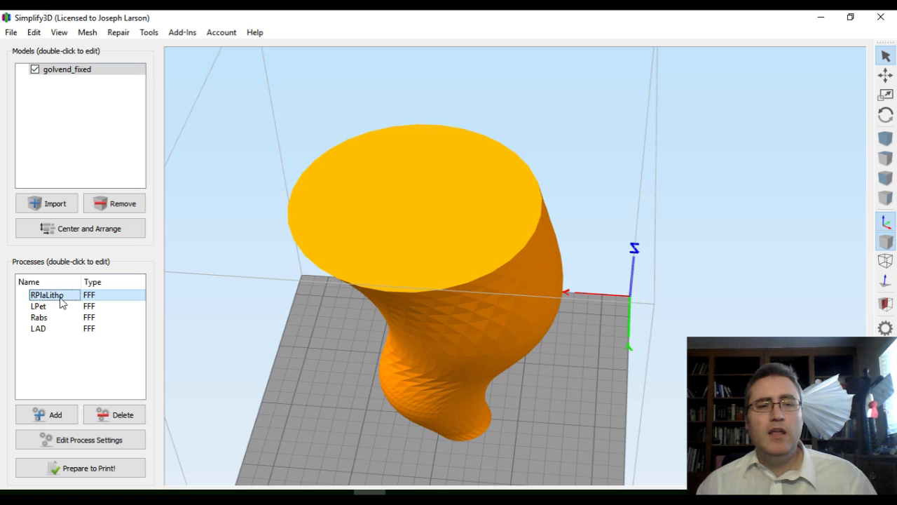
left_click(655, 457)
scroll(302, 335, "down", 3)
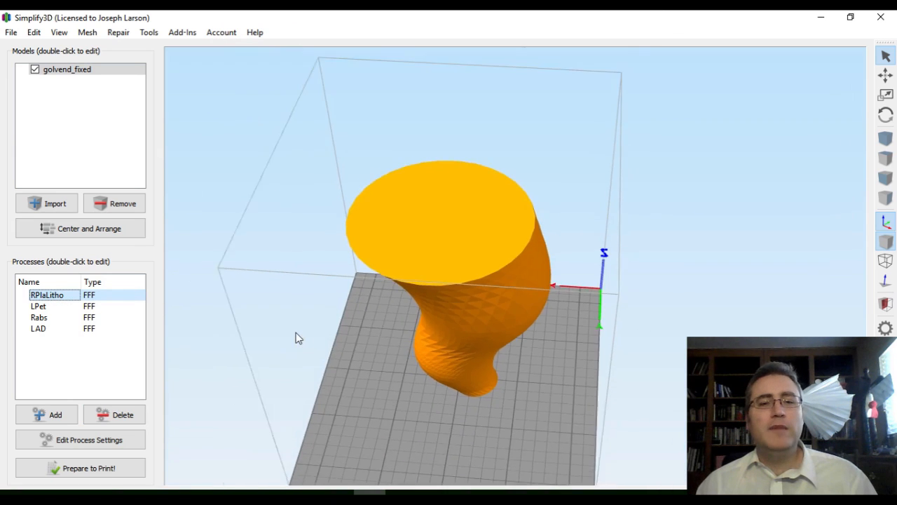
scroll(397, 312, "up", 2)
left_click_drag(397, 307, 391, 305)
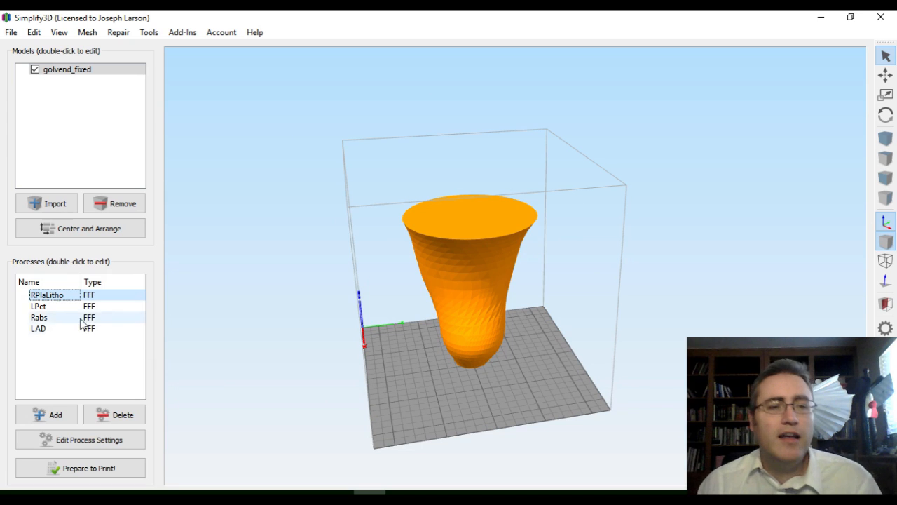
double_click(63, 297)
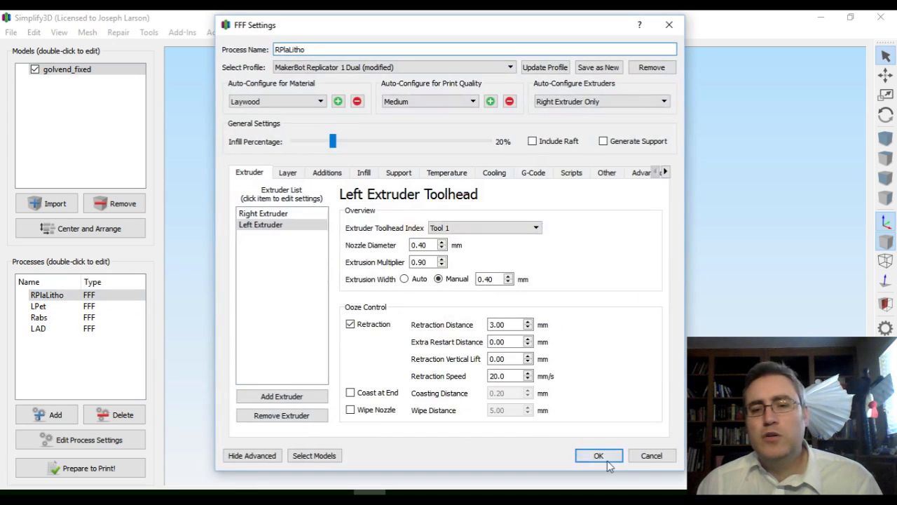
left_click(597, 452)
left_click_drag(336, 295, 499, 323)
scroll(499, 324, "up", 2)
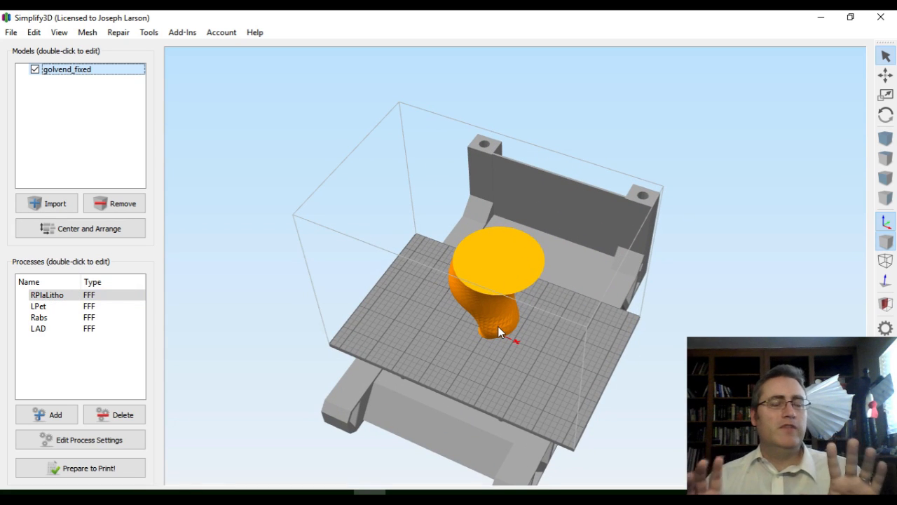